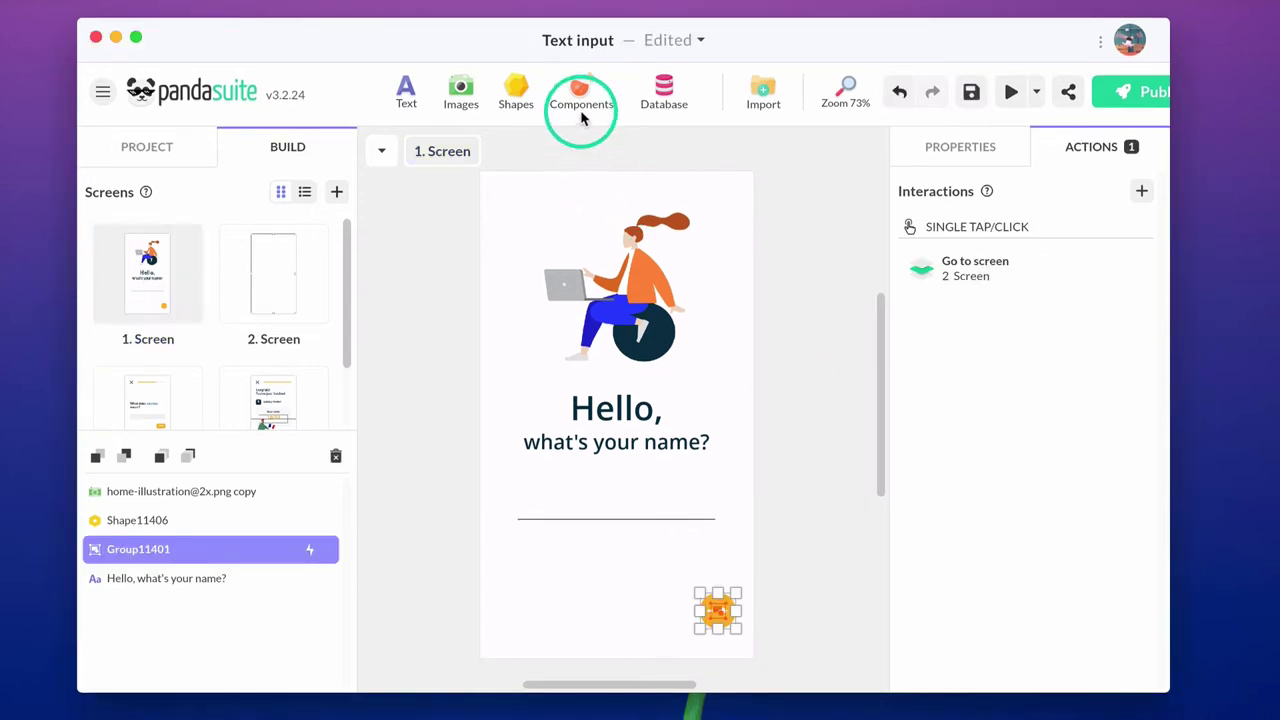
# Step: Run the name screen with a sample name typed into the field and continue
pyautogui.click(581, 90)
pyautogui.scroll(5, 620, 274)
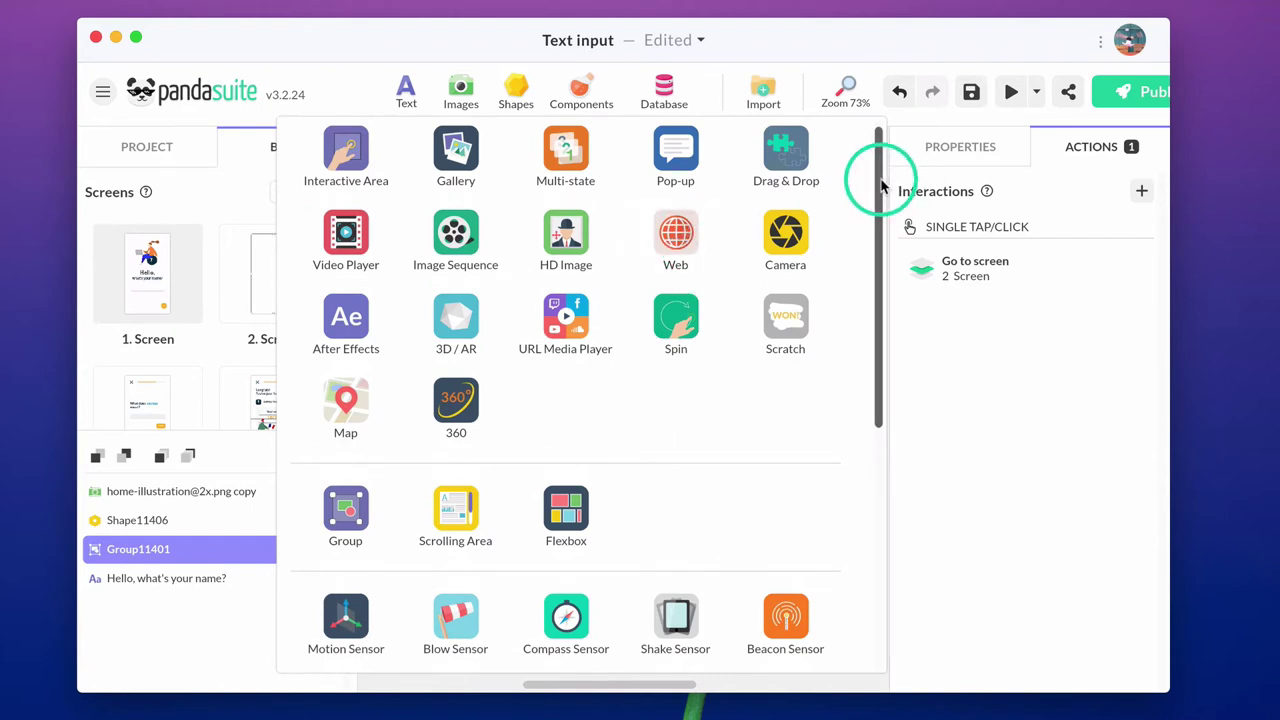
pyautogui.scroll(-1, 878, 265)
pyautogui.moveTo(878, 265); pyautogui.dragTo(871, 457)
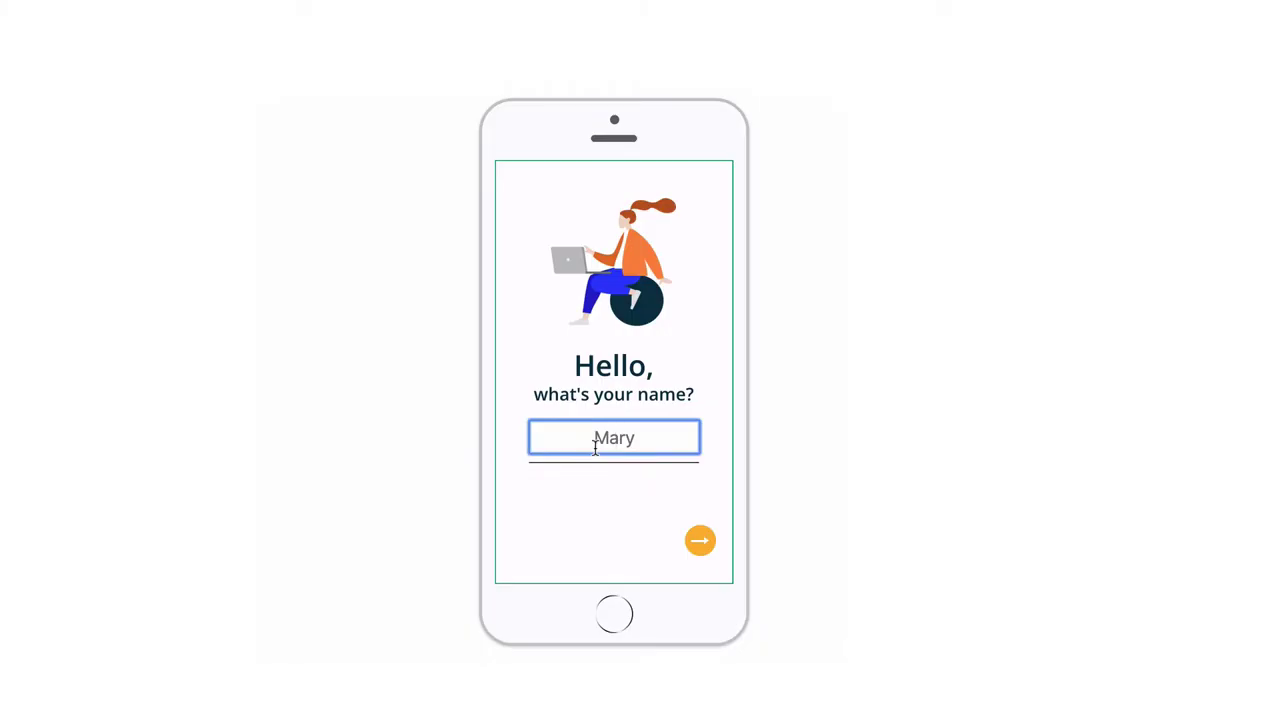
pyautogui.write('Nadine')
pyautogui.click(704, 547)
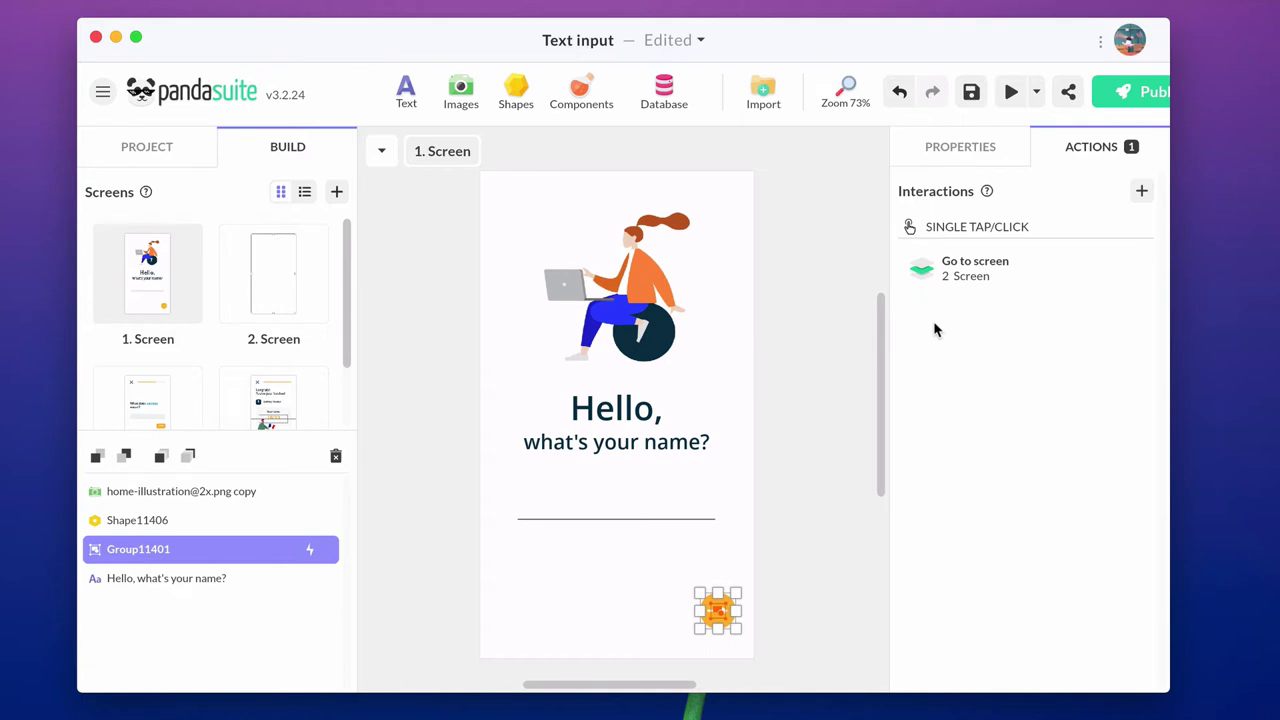
# Step: Add a Text Input component and size it to sit over the name line
pyautogui.click(580, 96)
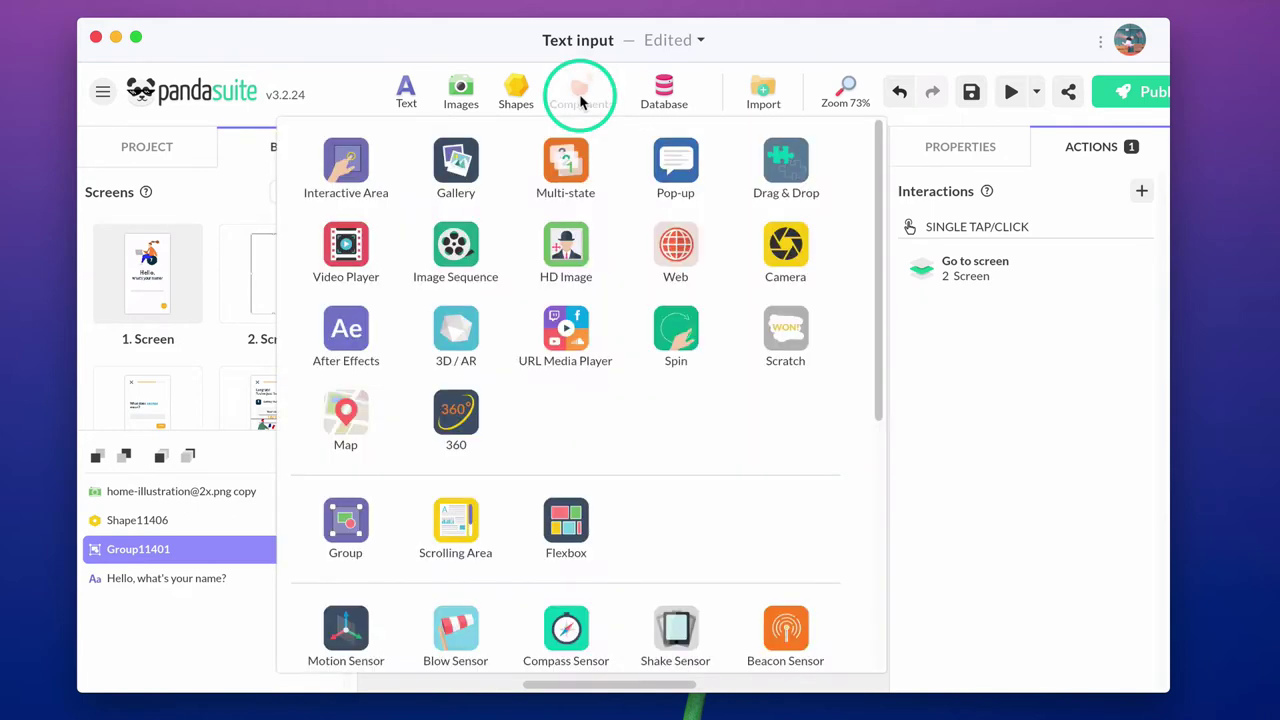
pyautogui.scroll(-5, 612, 378)
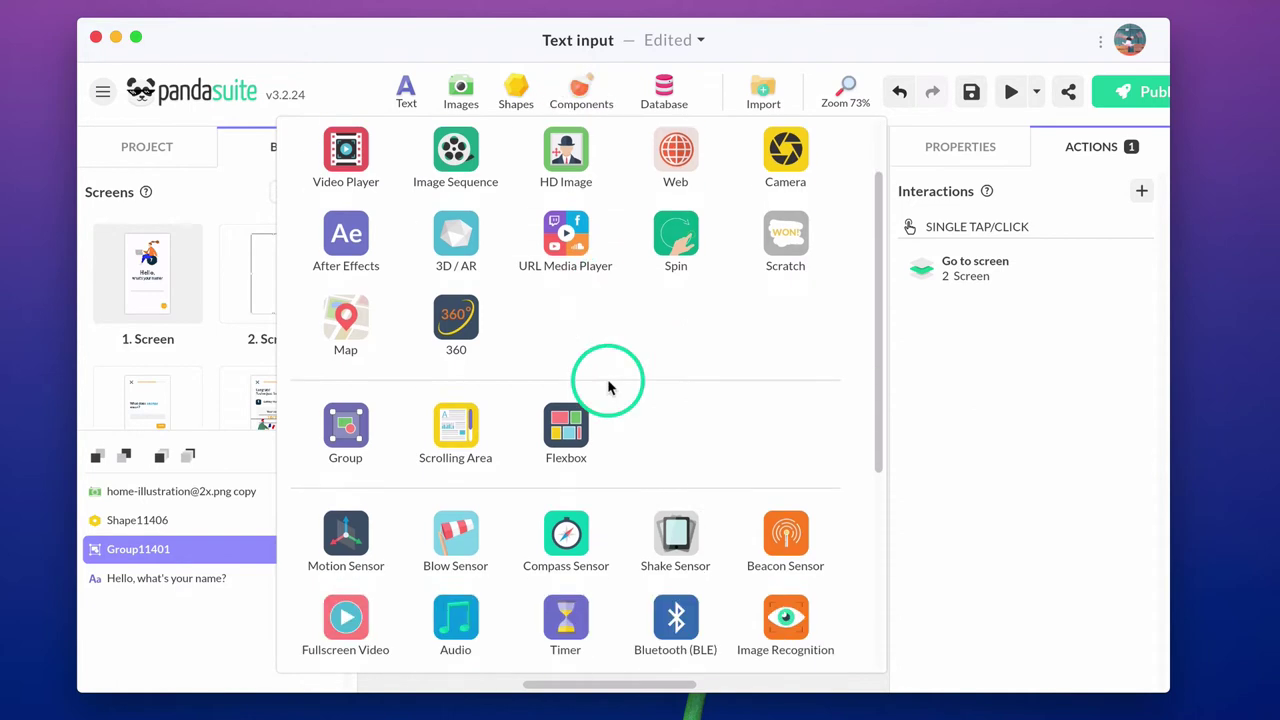
pyautogui.scroll(-3, 608, 380)
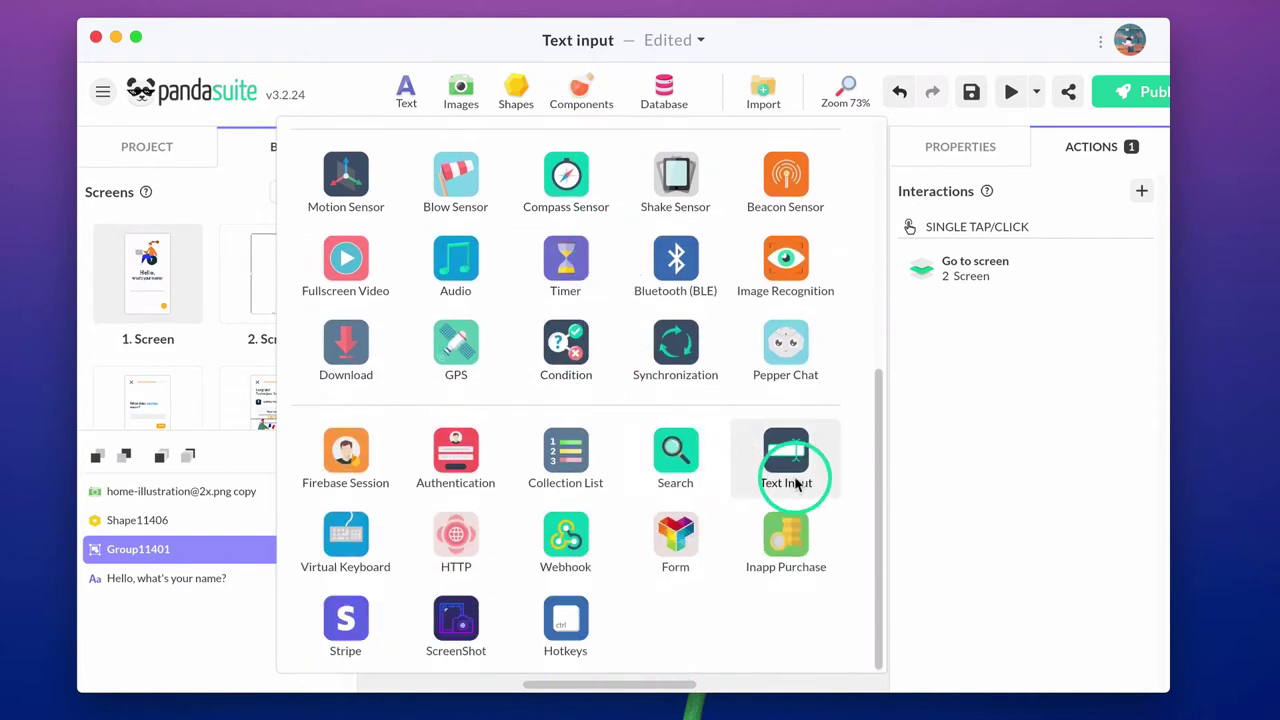
pyautogui.click(786, 460)
pyautogui.moveTo(608, 417); pyautogui.dragTo(590, 446)
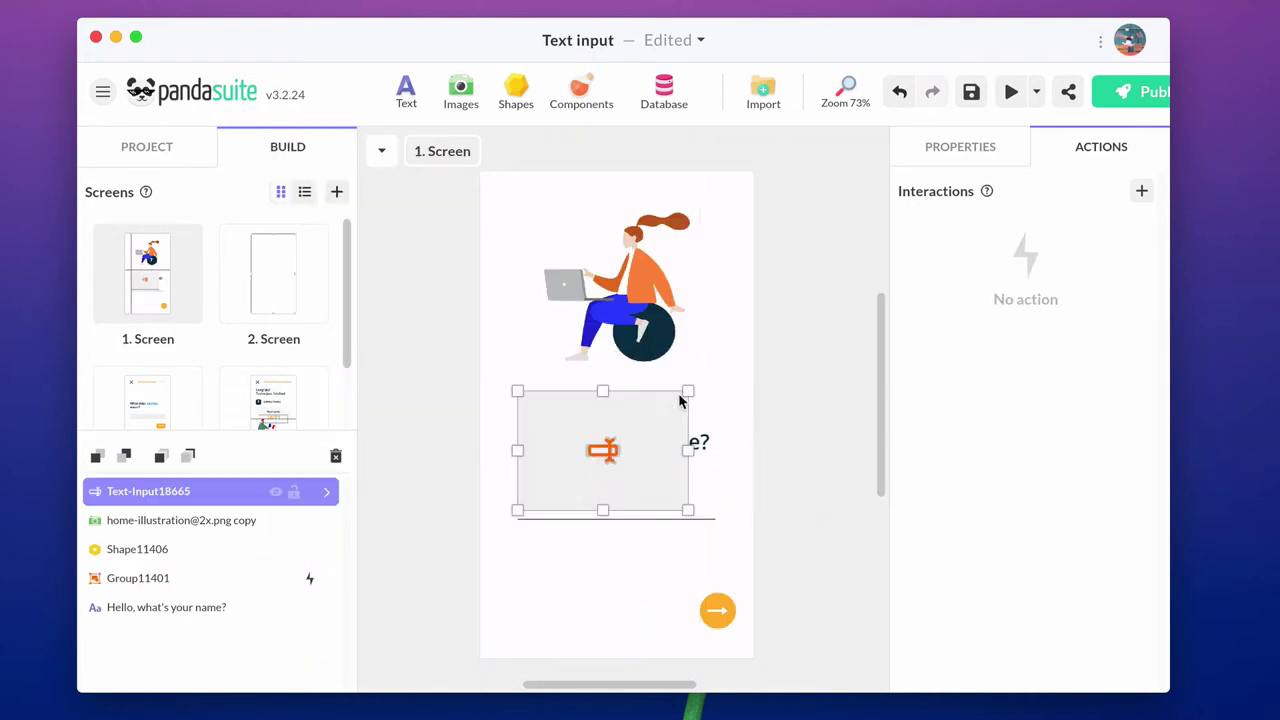
pyautogui.moveTo(688, 389); pyautogui.dragTo(716, 469)
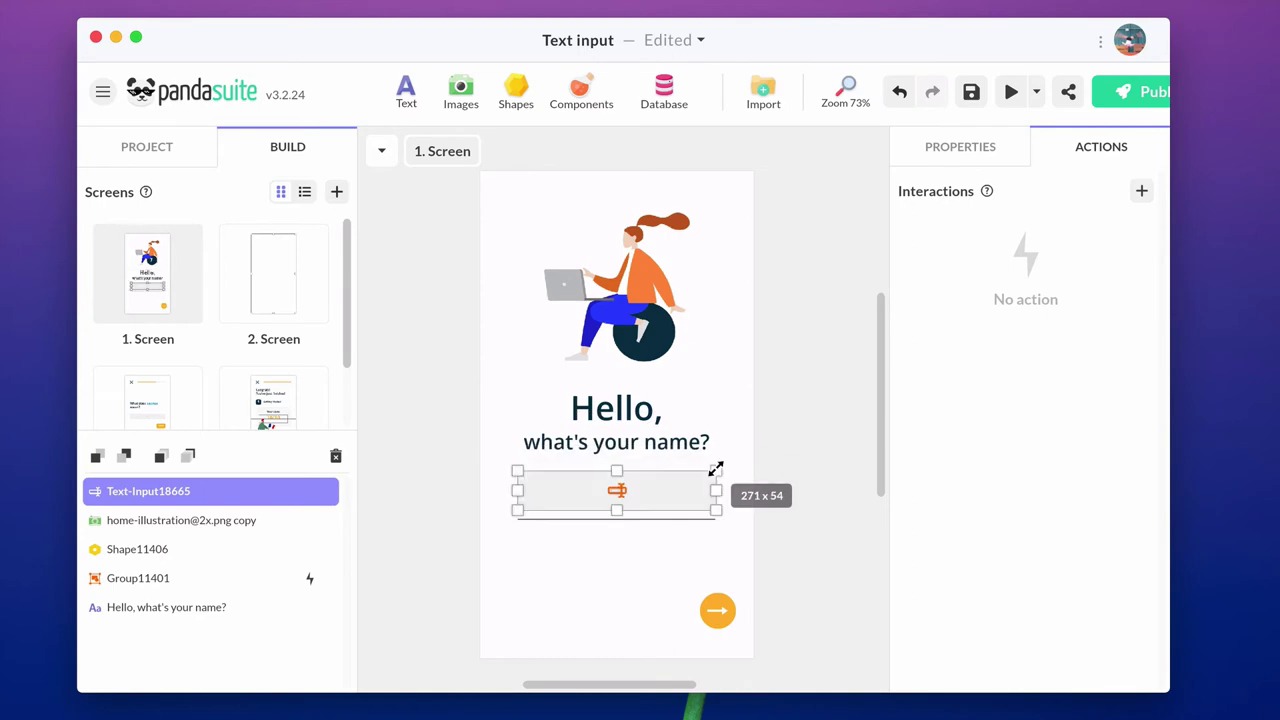
# Step: Give the text input a sample first-name placeholder, text size 18 and centred alignment
pyautogui.click(960, 146)
pyautogui.scroll(-3, 1025, 370)
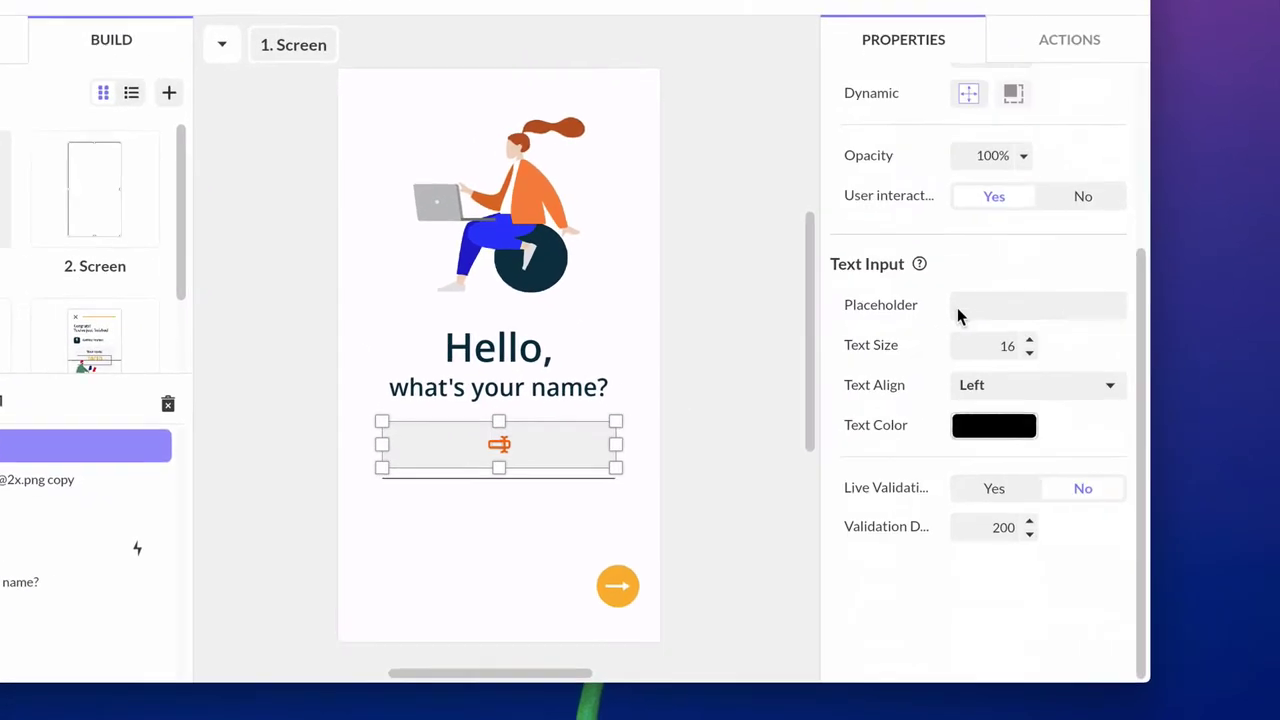
pyautogui.click(1038, 373)
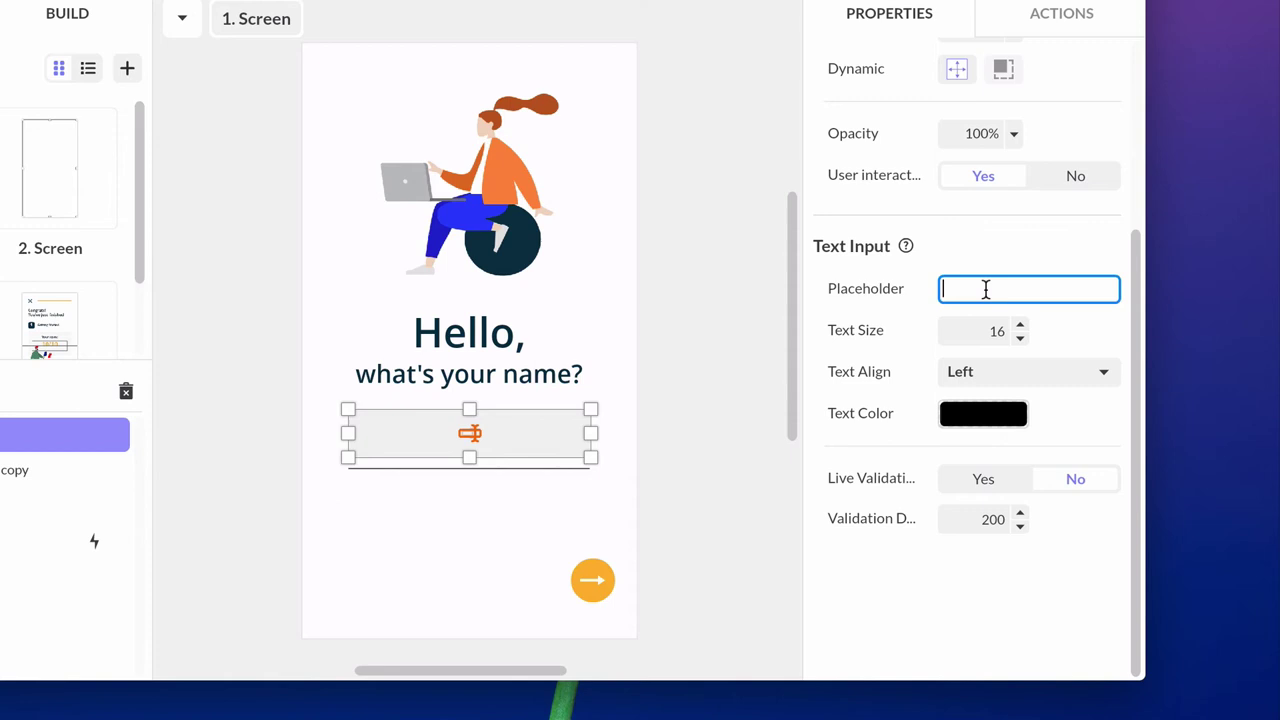
pyautogui.write('Mary')
pyautogui.click(1021, 325)
pyautogui.click(1021, 325)
pyautogui.click(1014, 371)
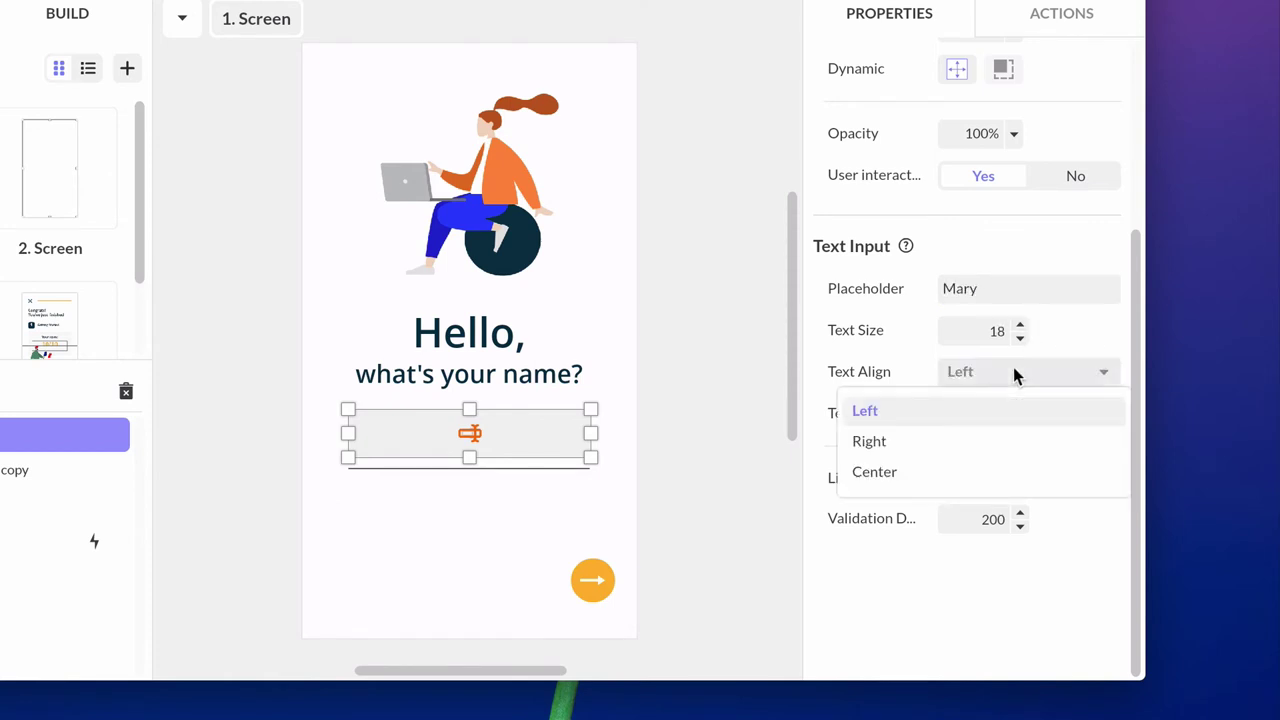
pyautogui.click(970, 473)
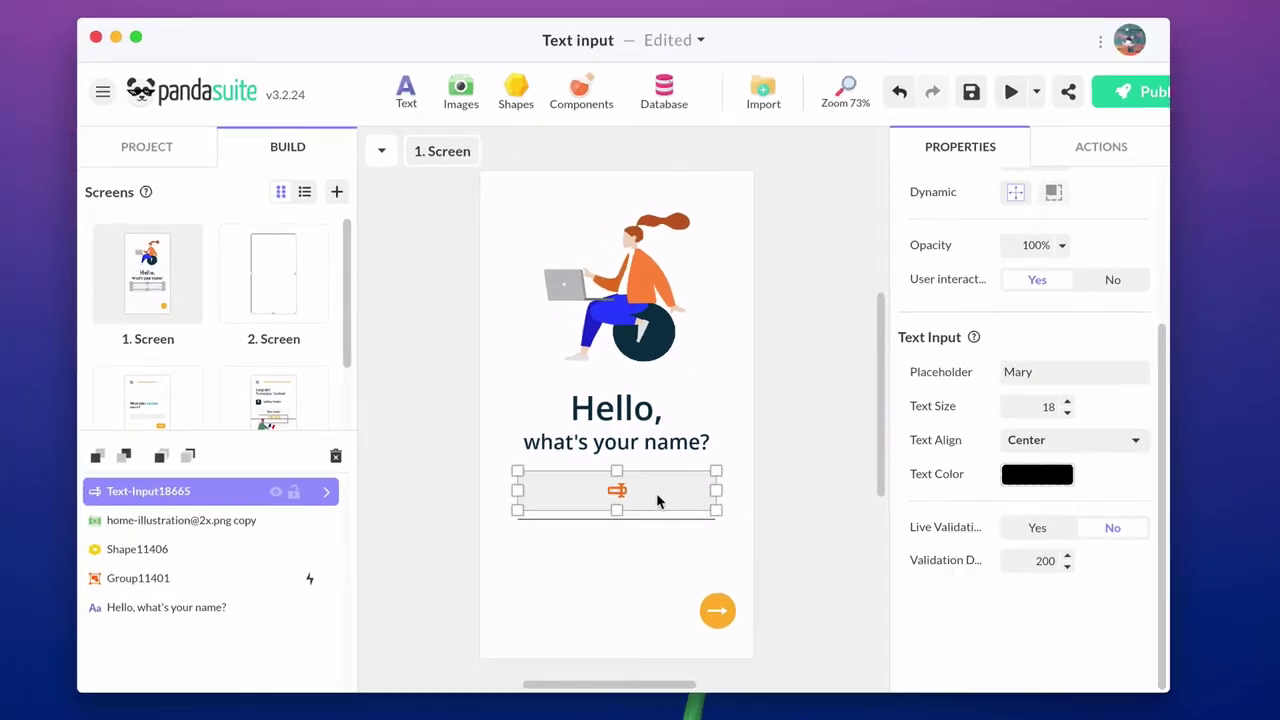
pyautogui.doubleClick(657, 500)
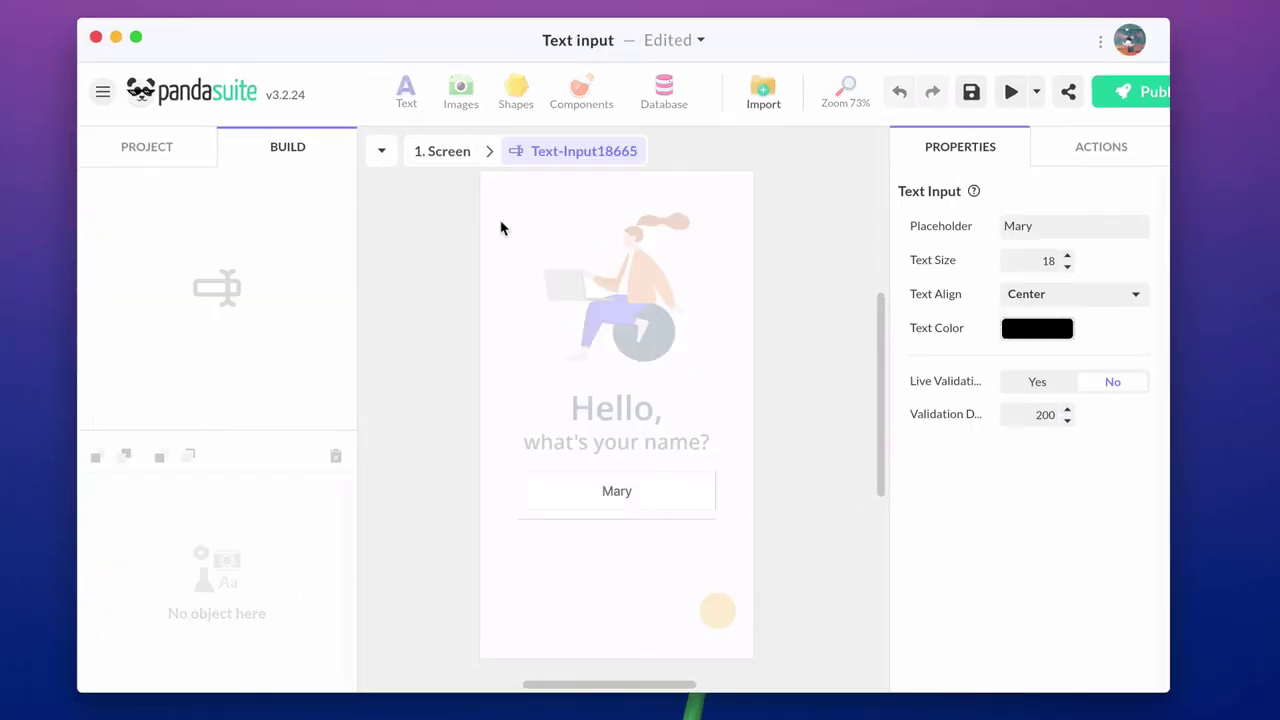
pyautogui.click(469, 151)
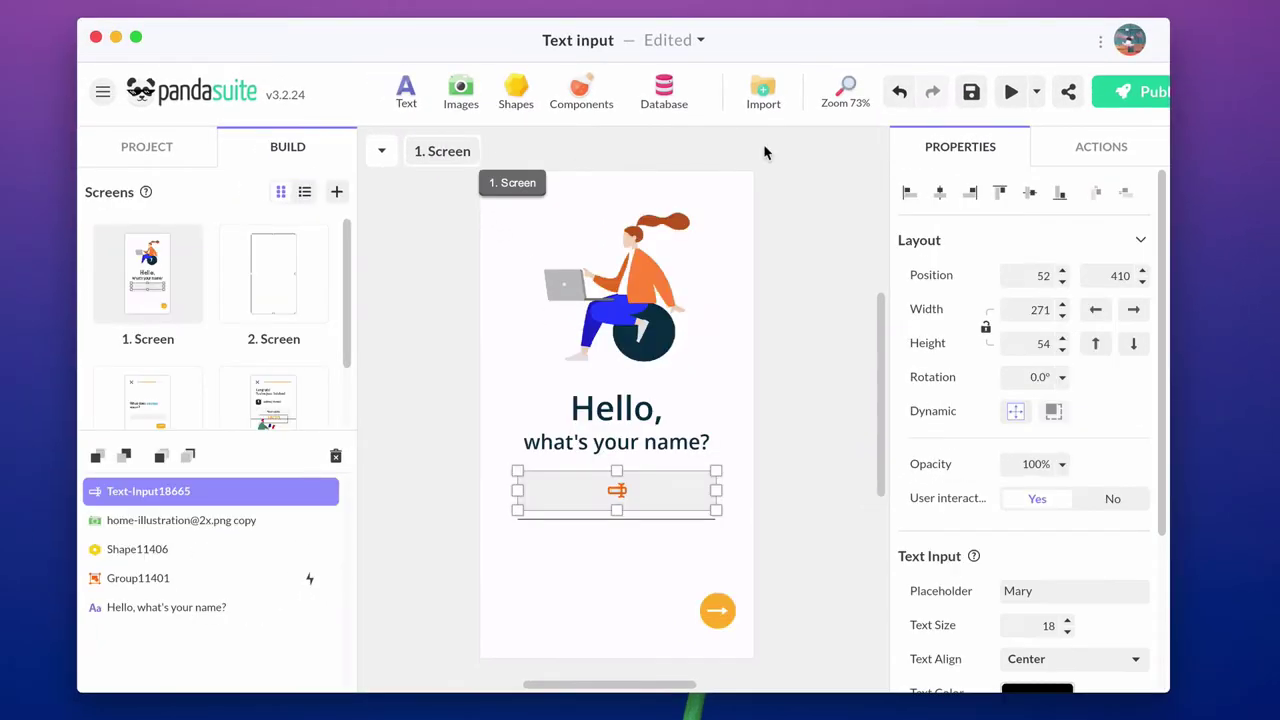
pyautogui.scroll(-3, 1080, 533)
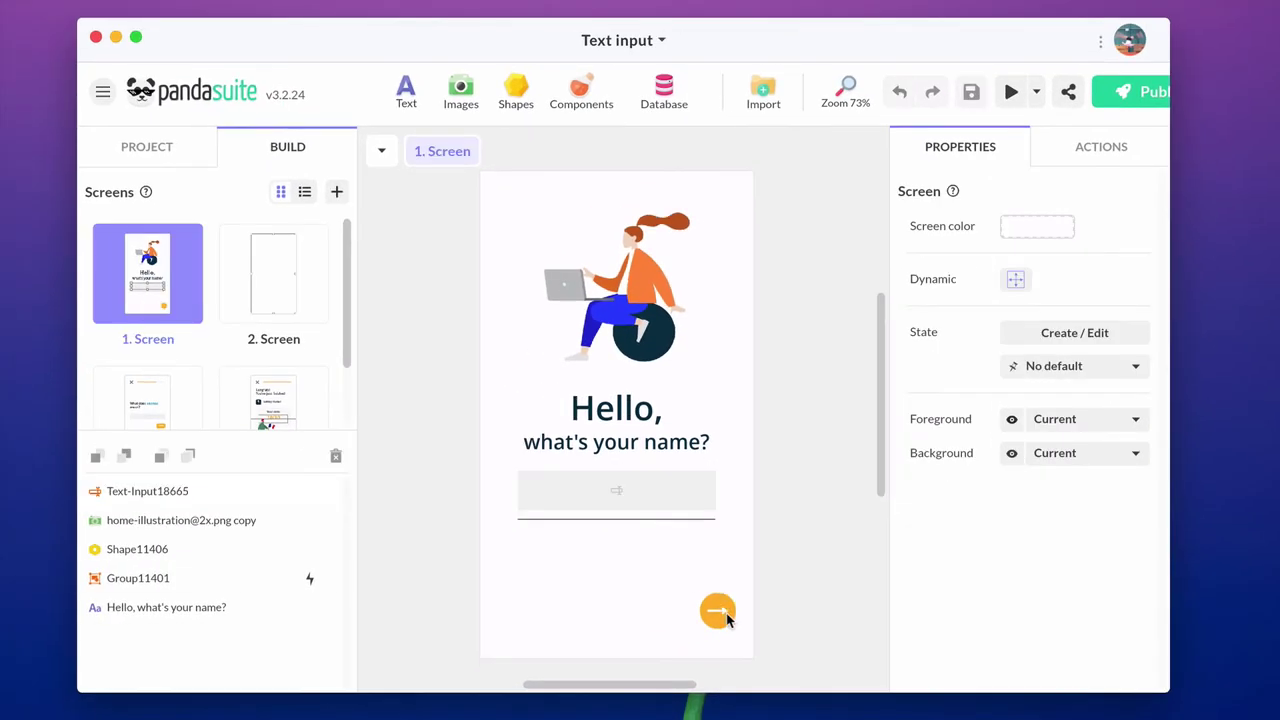
# Step: Add a single-tap action on the orange arrow that validates Text-Input18665
pyautogui.click(717, 612)
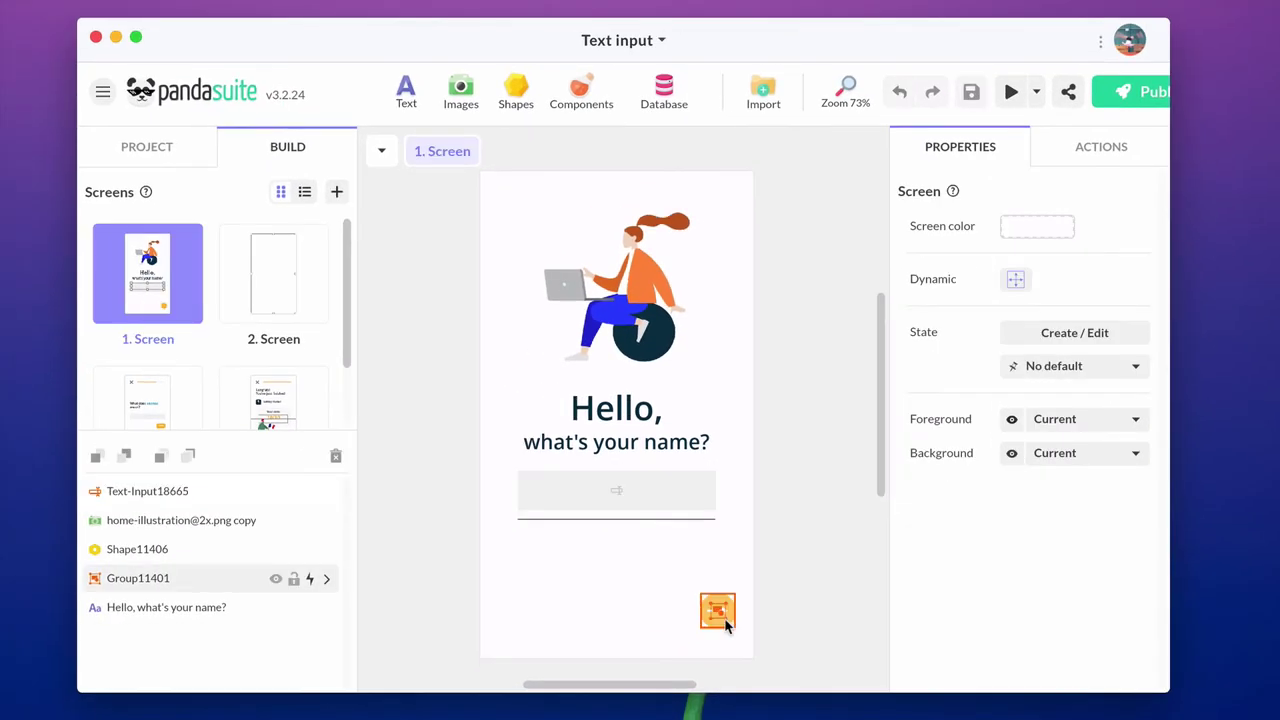
pyautogui.click(1106, 148)
pyautogui.click(1141, 192)
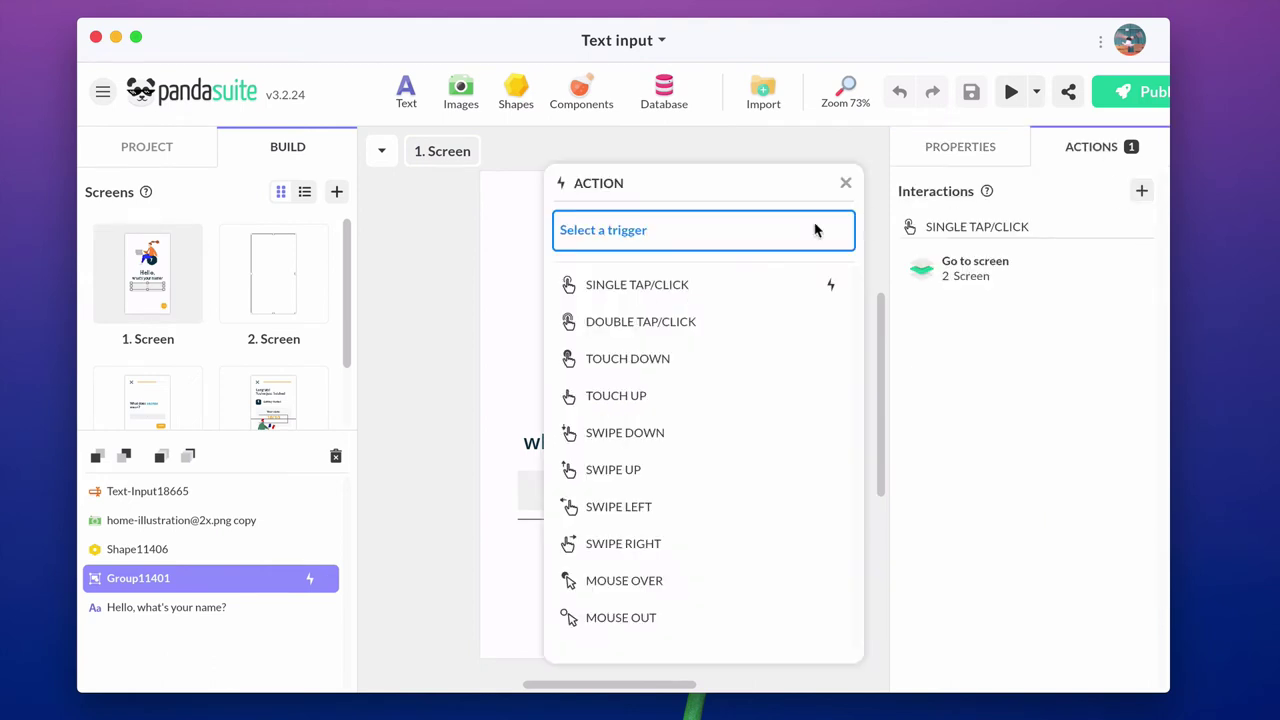
pyautogui.click(737, 288)
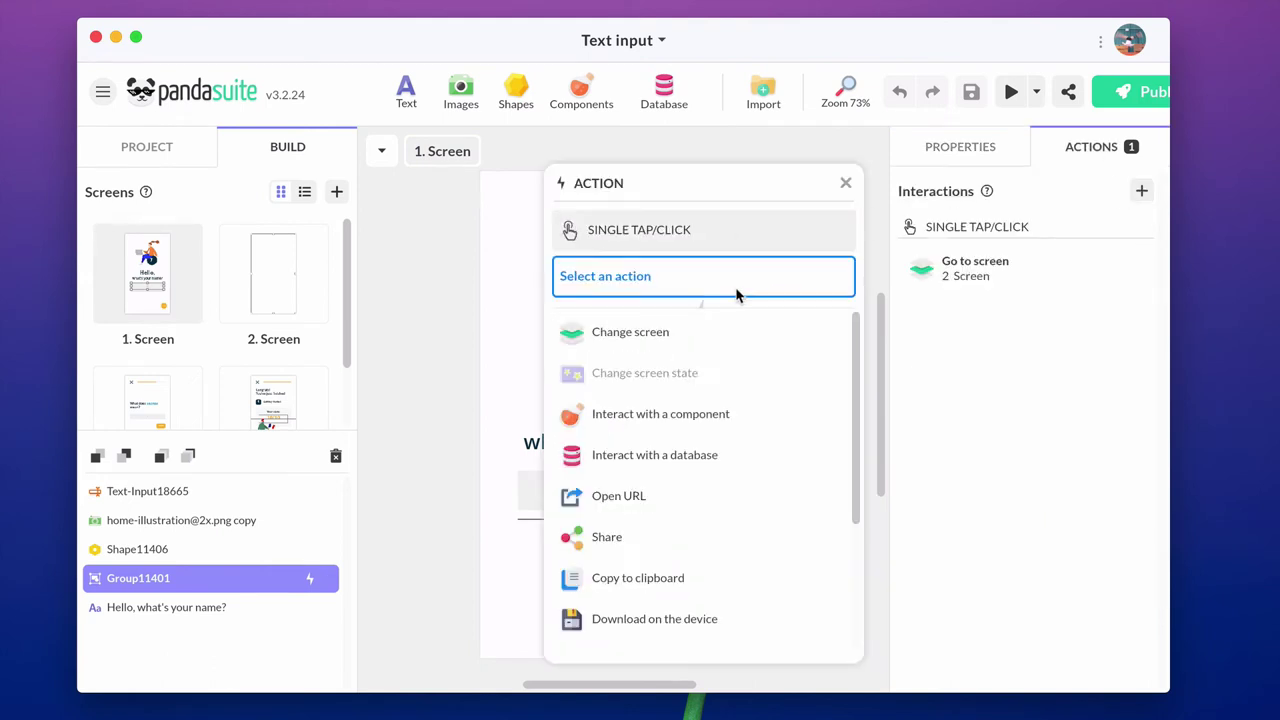
pyautogui.click(676, 416)
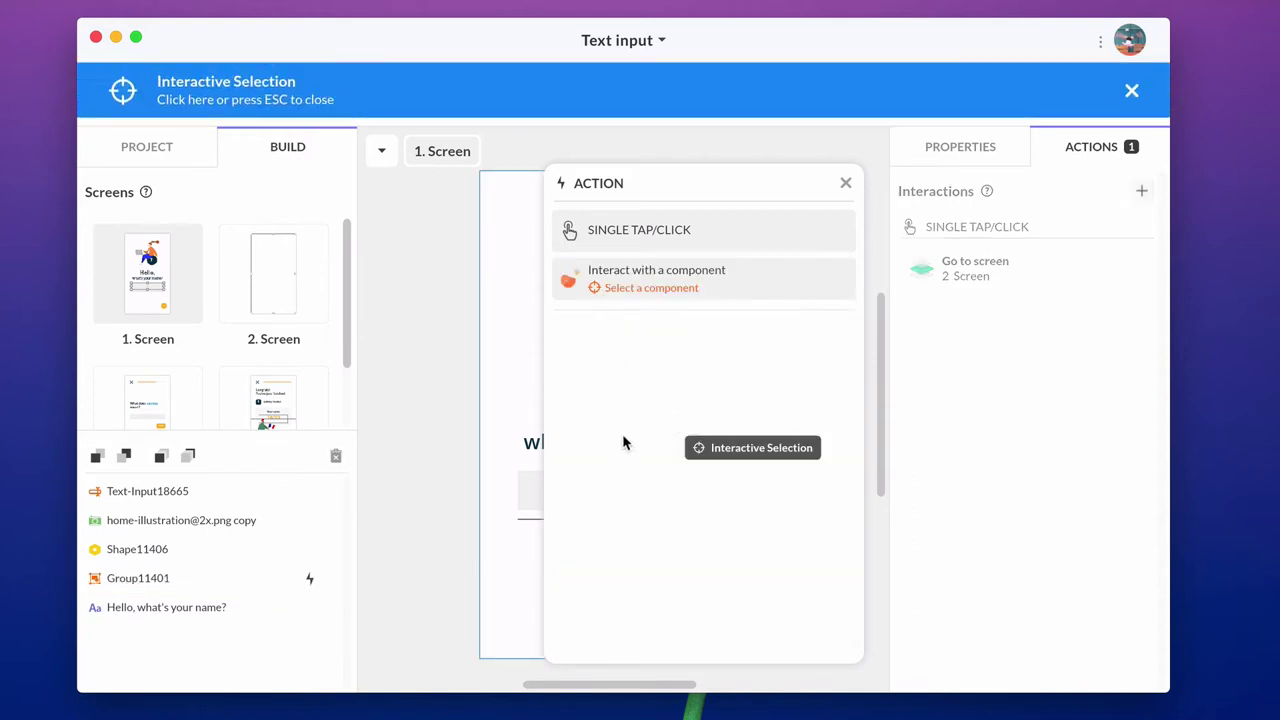
pyautogui.click(529, 494)
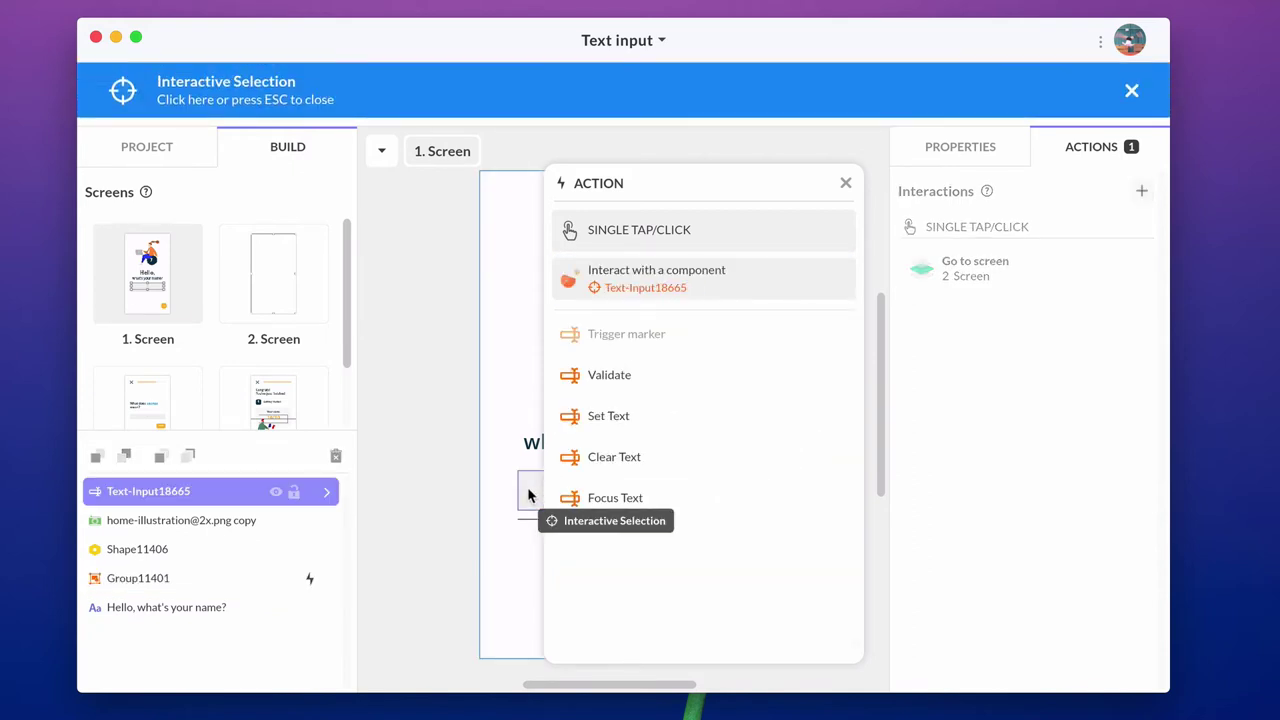
pyautogui.click(619, 392)
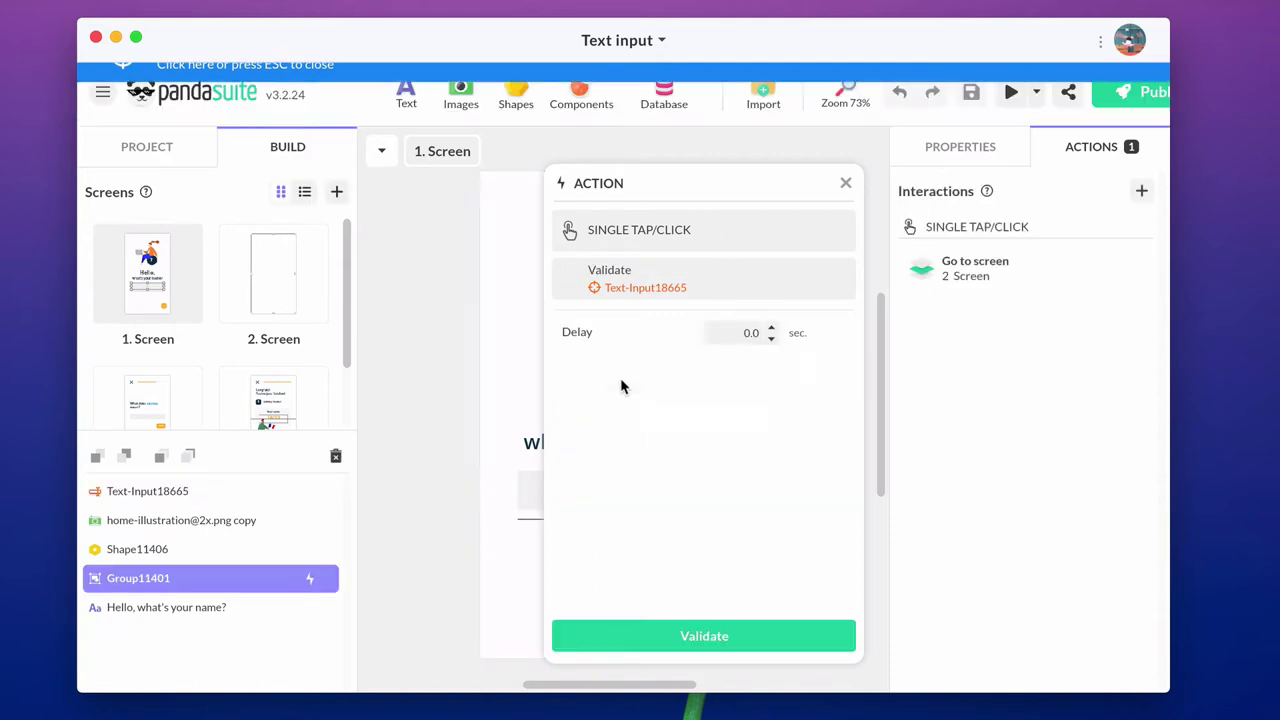
pyautogui.click(720, 636)
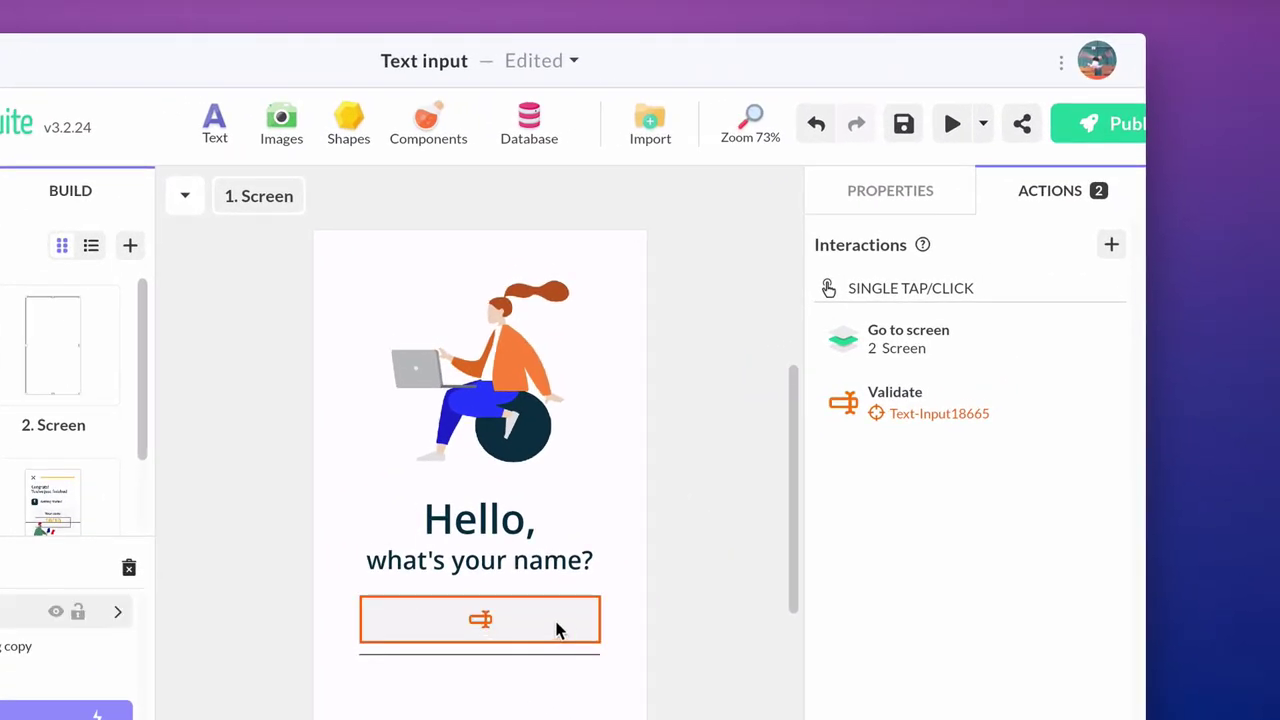
pyautogui.click(557, 630)
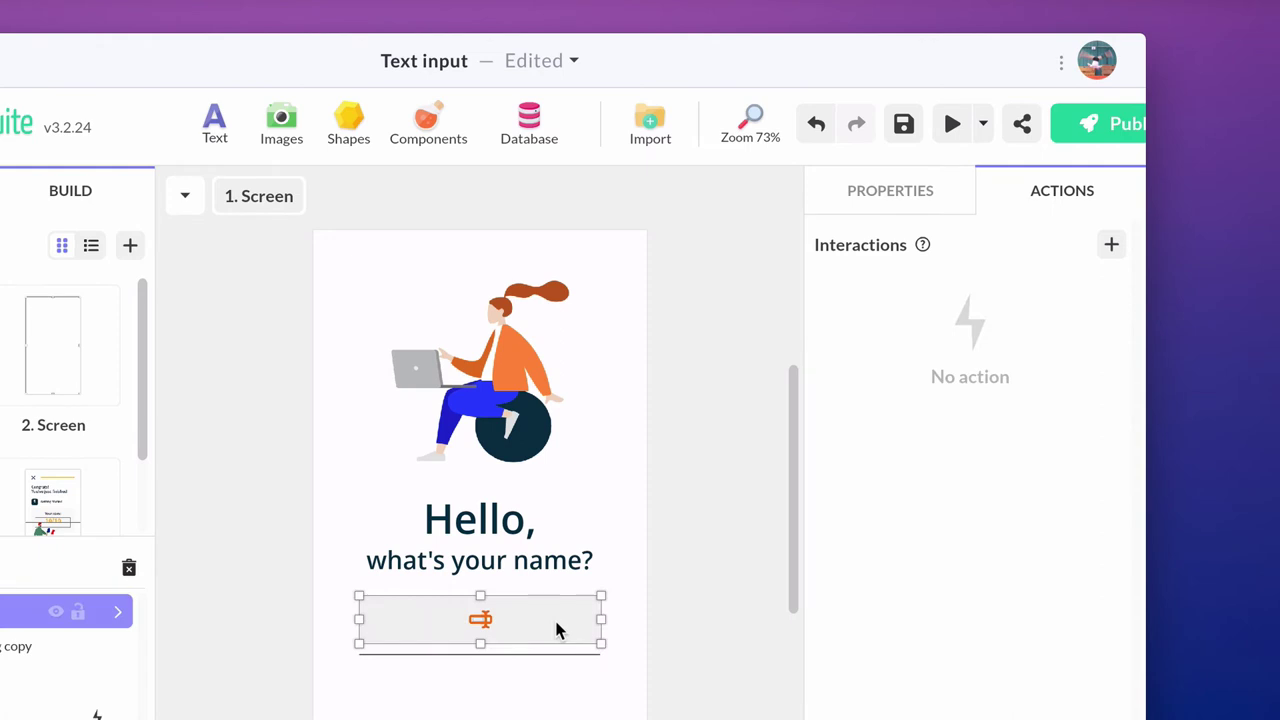
pyautogui.click(1111, 245)
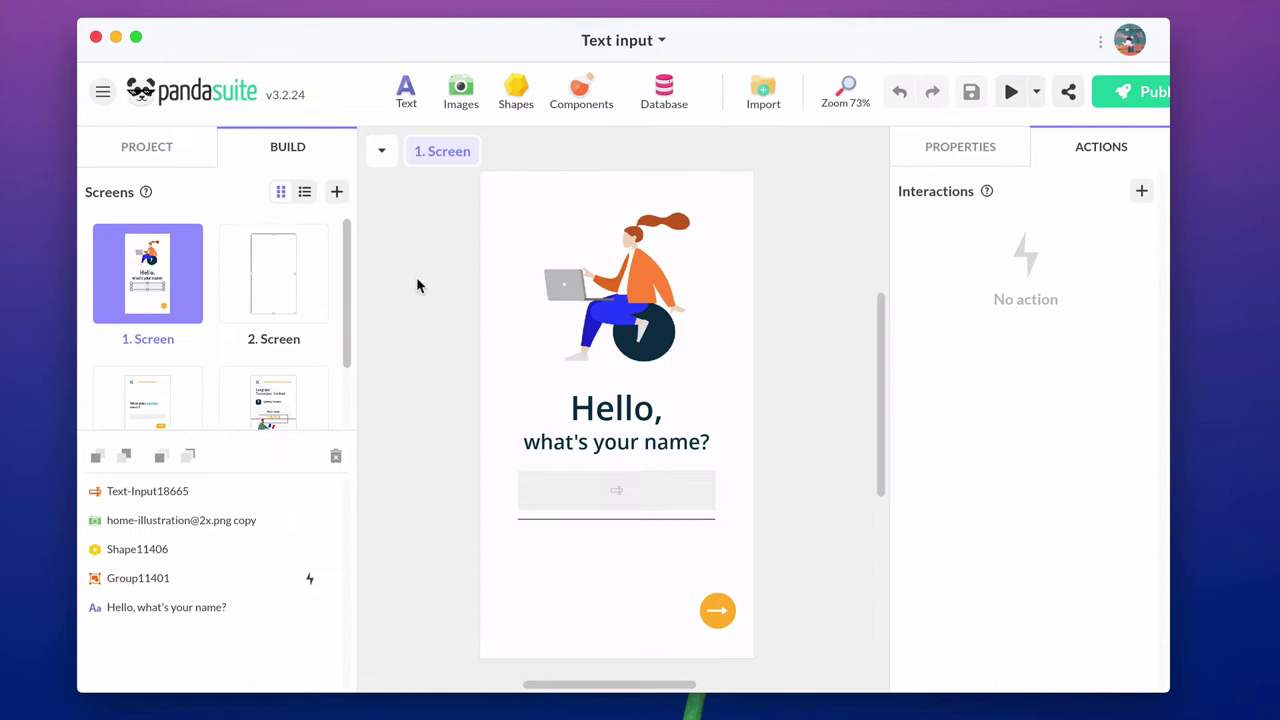
# Step: On screen 2, select the Hello greeting text inside the scrolling area
pyautogui.click(60, 366)
pyautogui.click(536, 243)
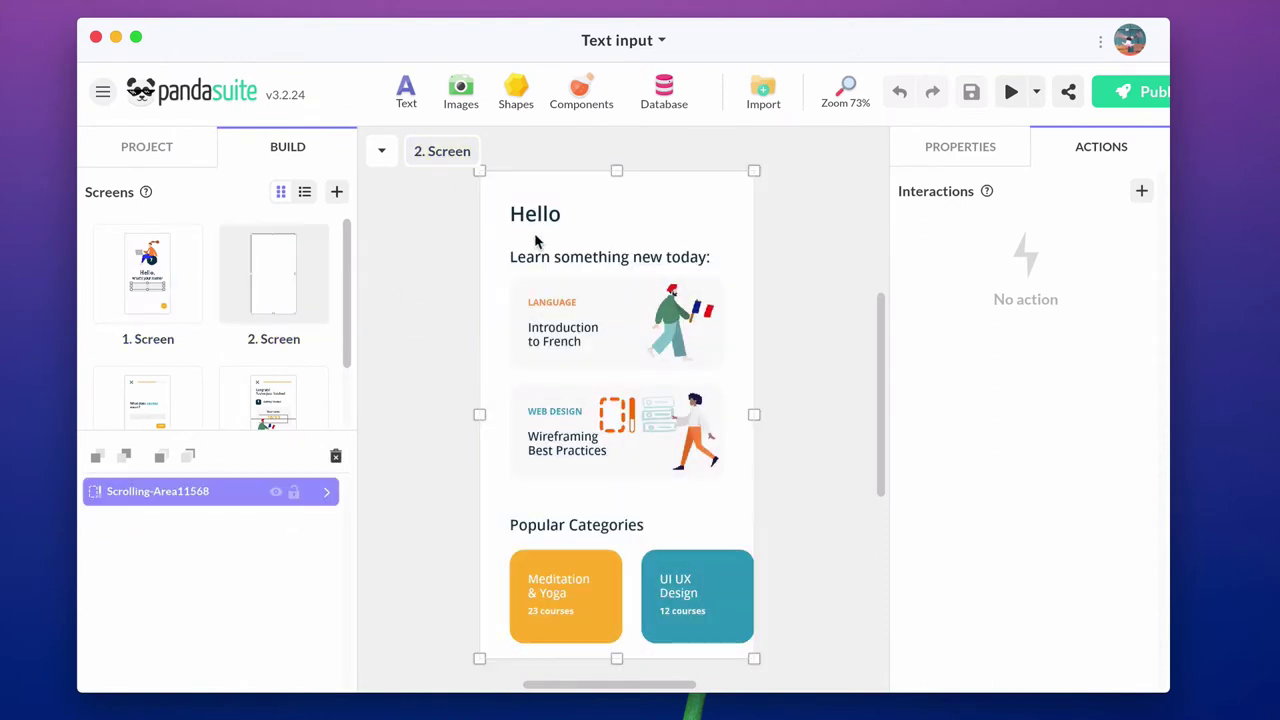
pyautogui.doubleClick(540, 222)
pyautogui.doubleClick(538, 222)
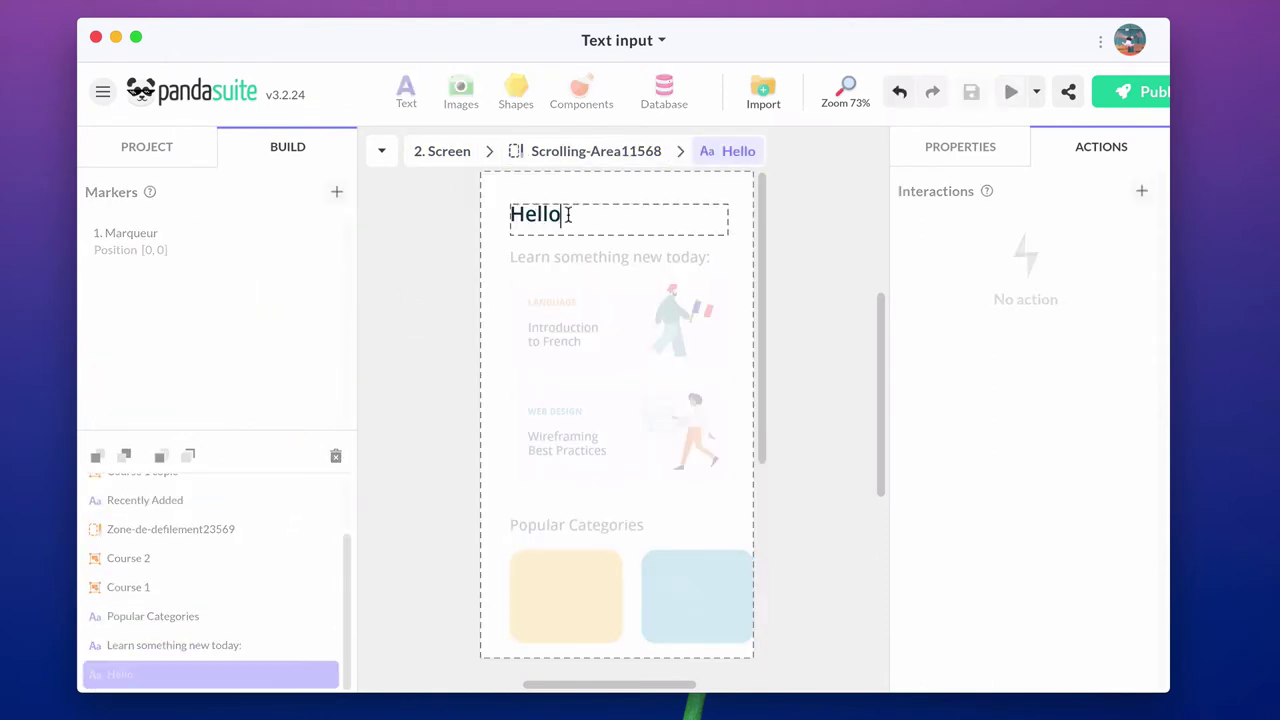
pyautogui.click(972, 145)
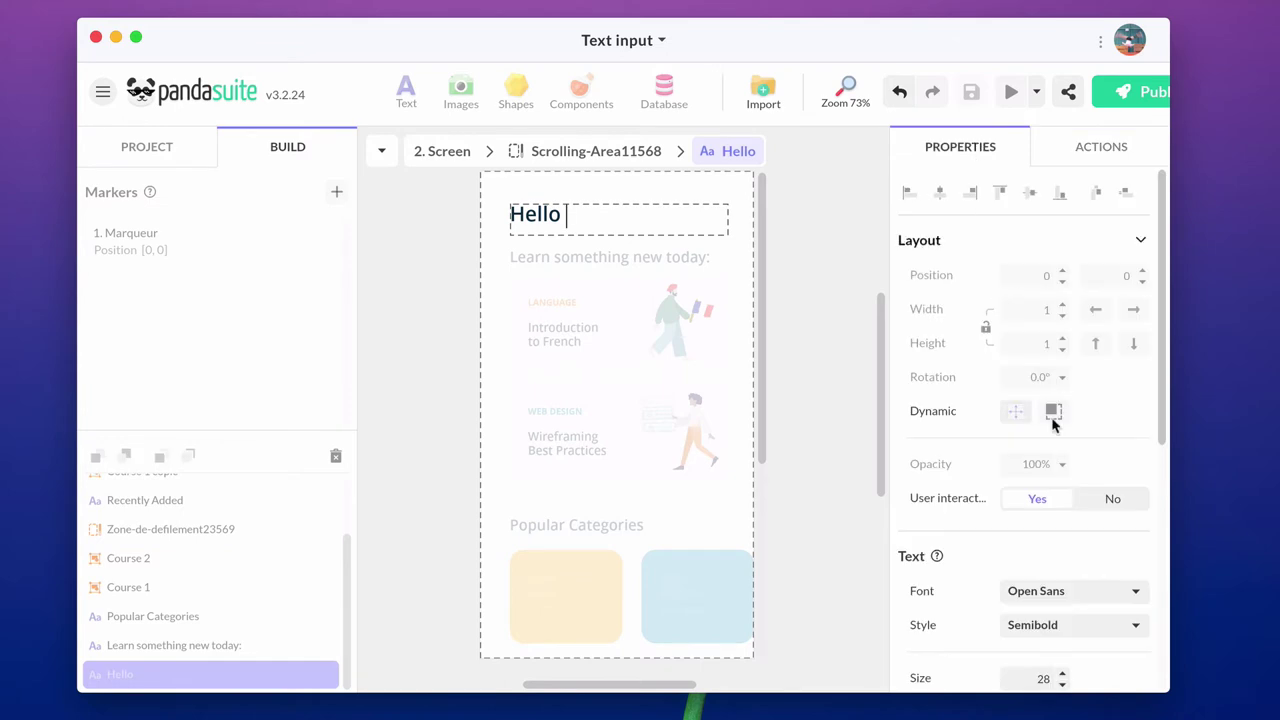
pyautogui.scroll(-3, 1085, 590)
pyautogui.scroll(-5, 1085, 590)
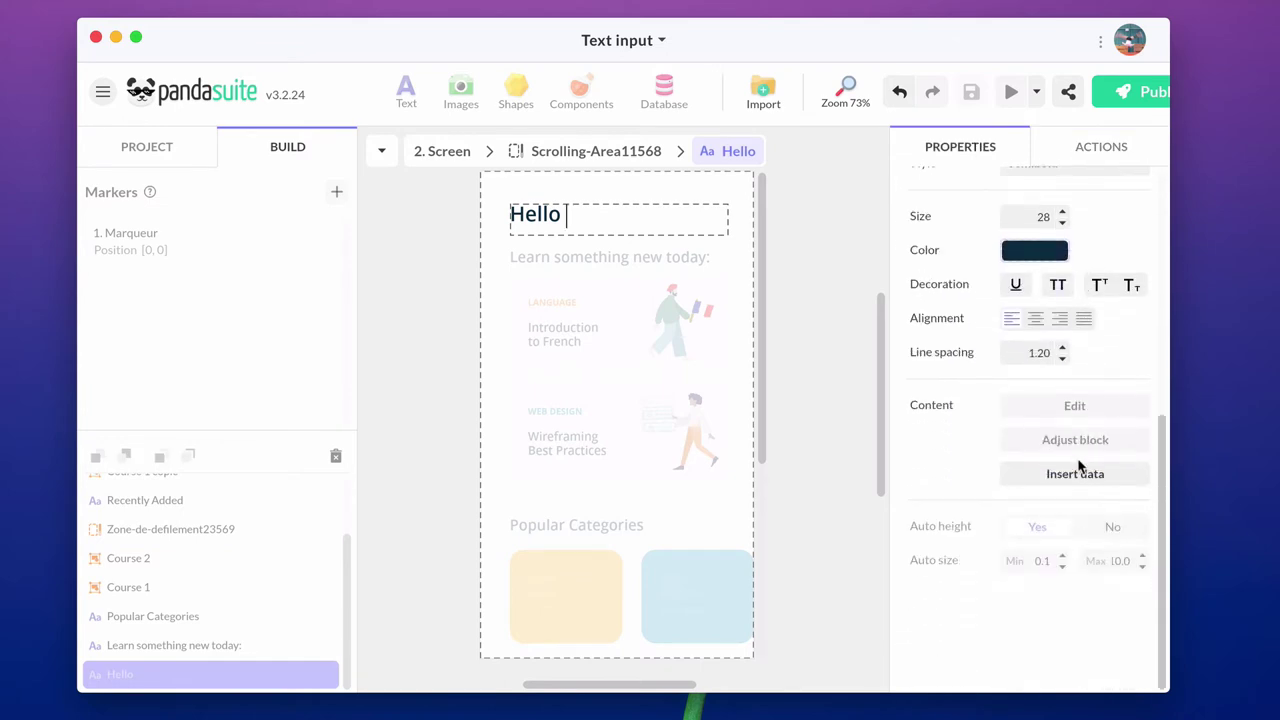
# Step: Insert a data tag after Hello bound to Text-Input18665's Input value
pyautogui.click(1076, 476)
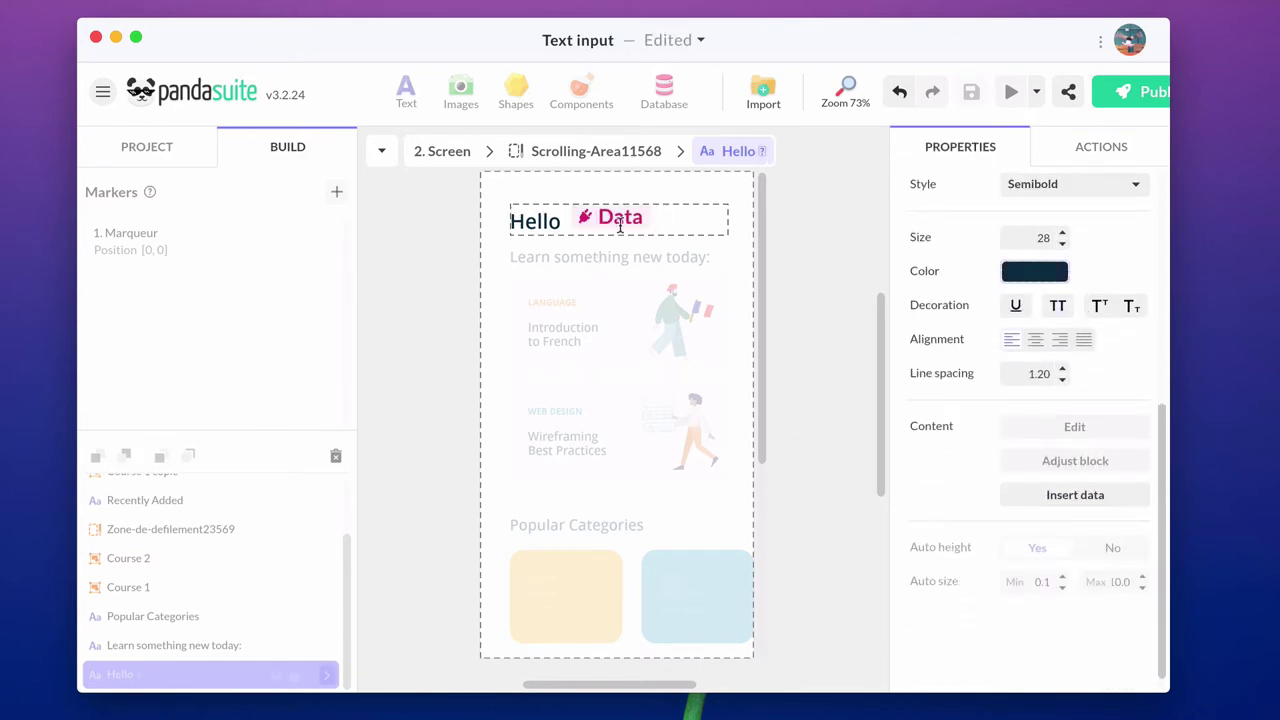
pyautogui.click(618, 218)
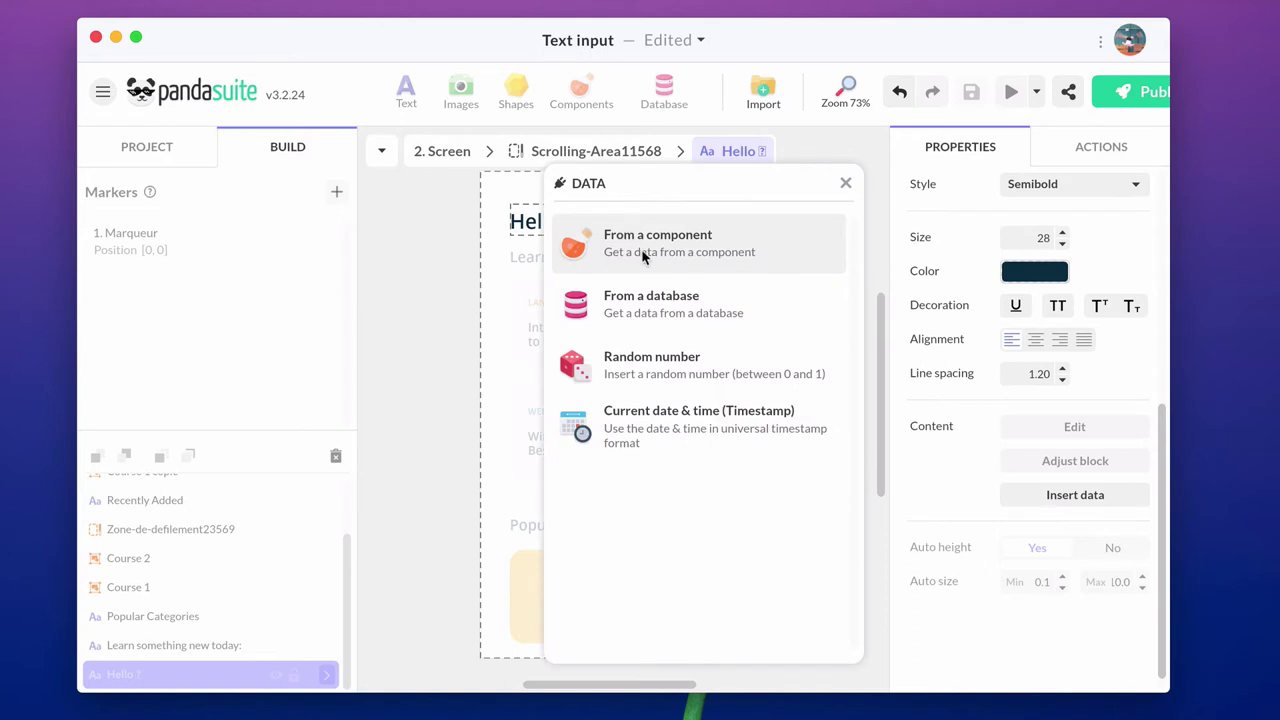
pyautogui.click(646, 252)
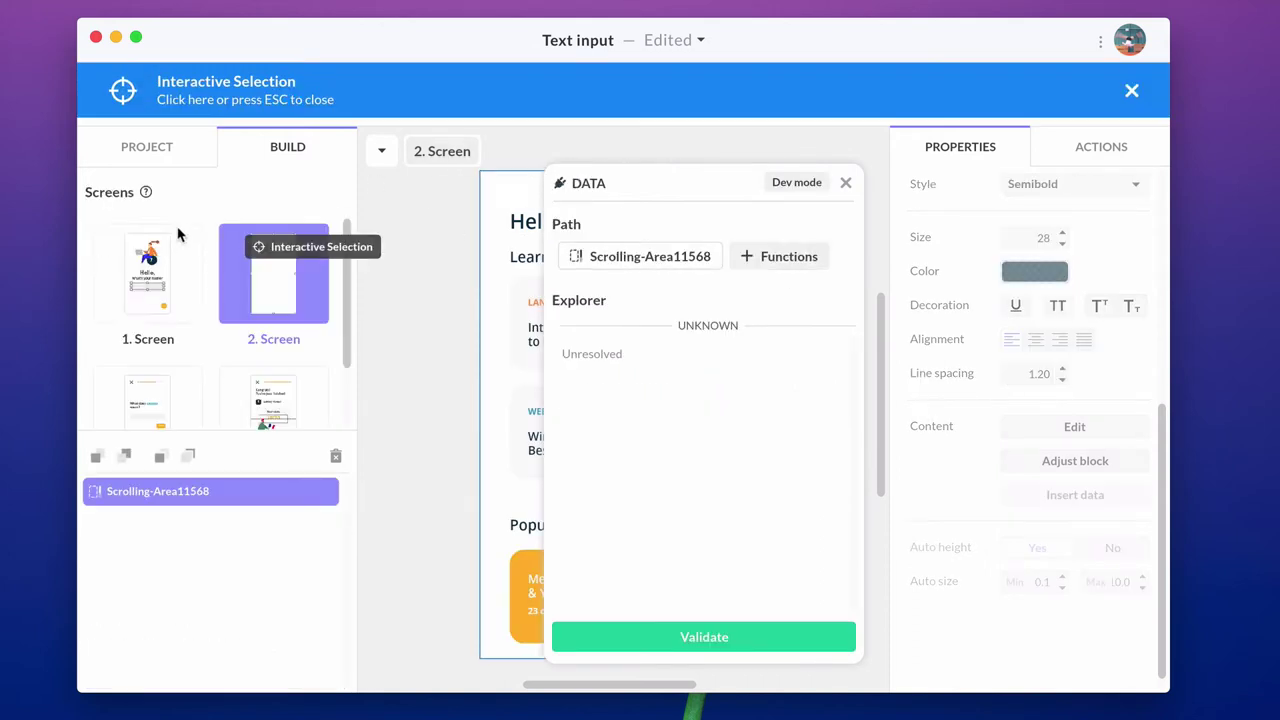
pyautogui.click(150, 262)
pyautogui.click(222, 493)
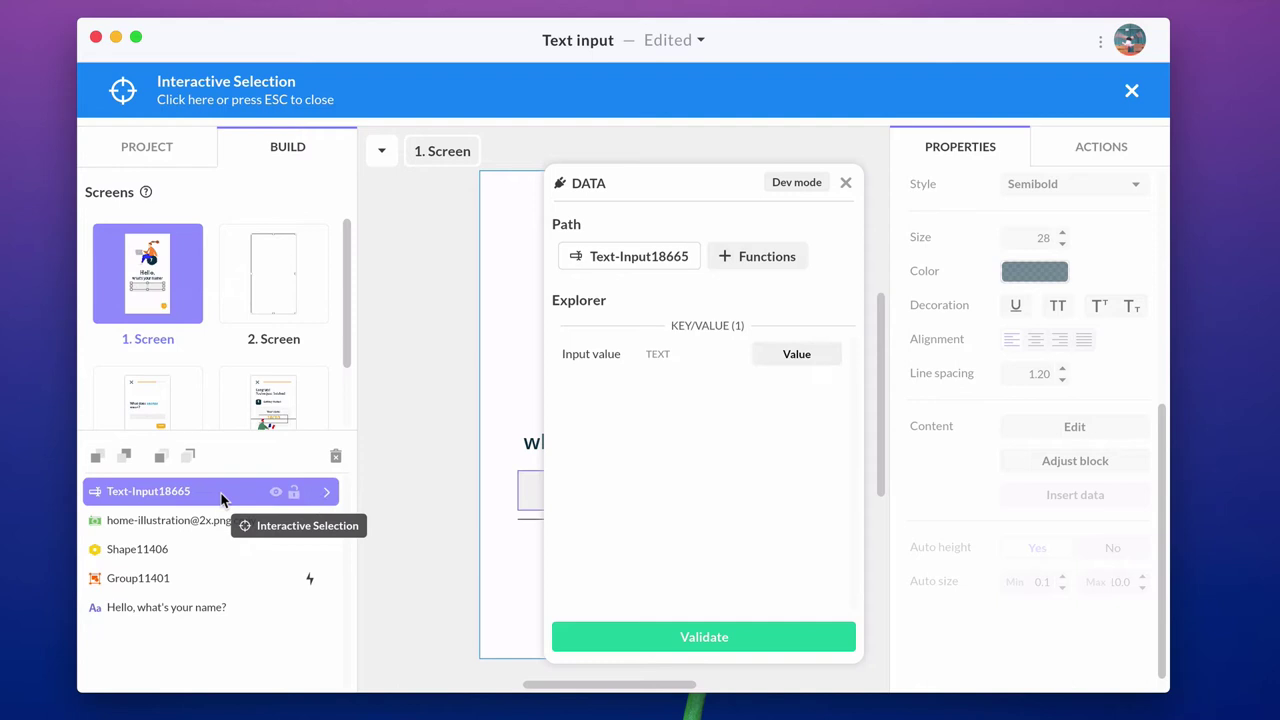
pyautogui.click(811, 358)
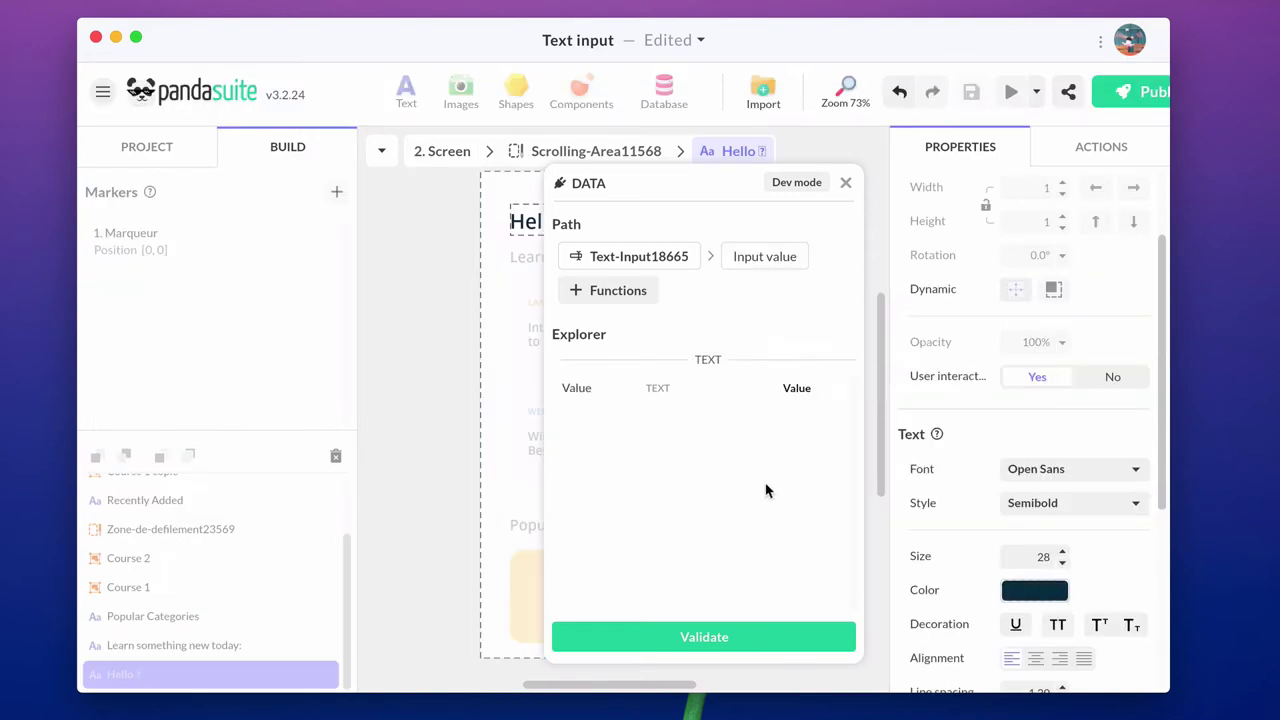
pyautogui.click(729, 636)
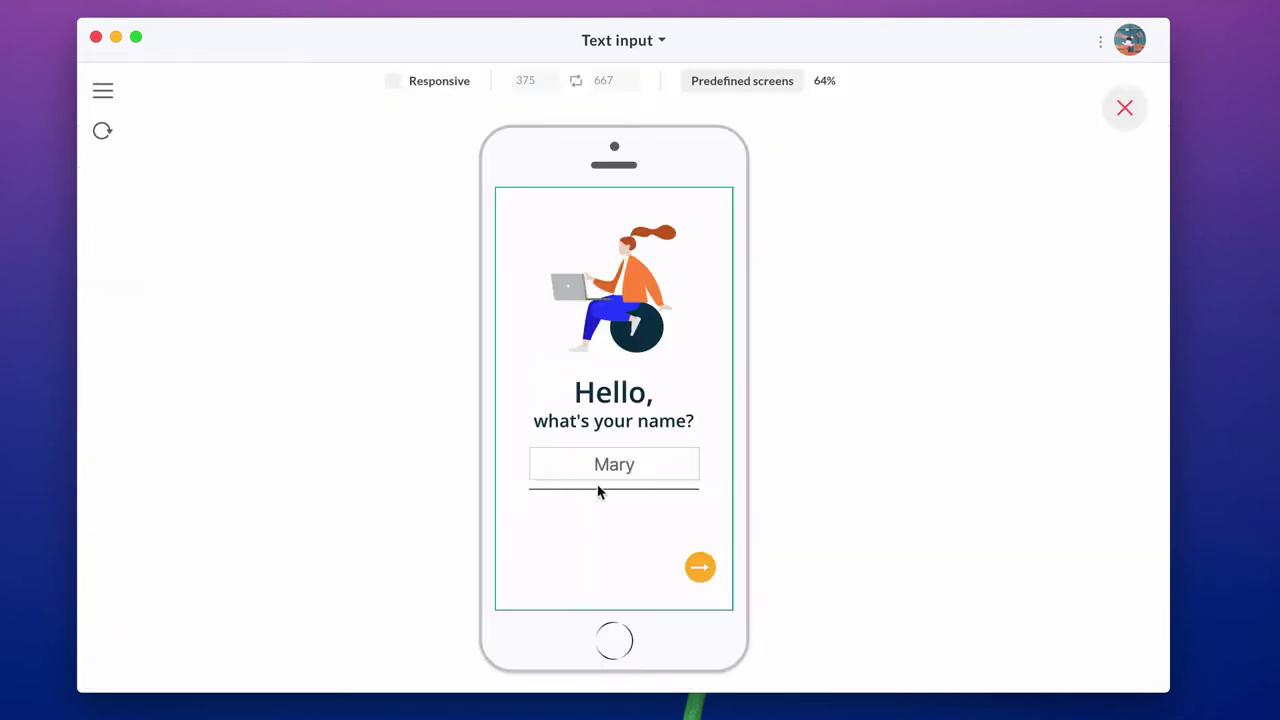
# Step: In preview, enter a sample name and continue to the greeting screen
pyautogui.click(616, 462)
pyautogui.write('John')
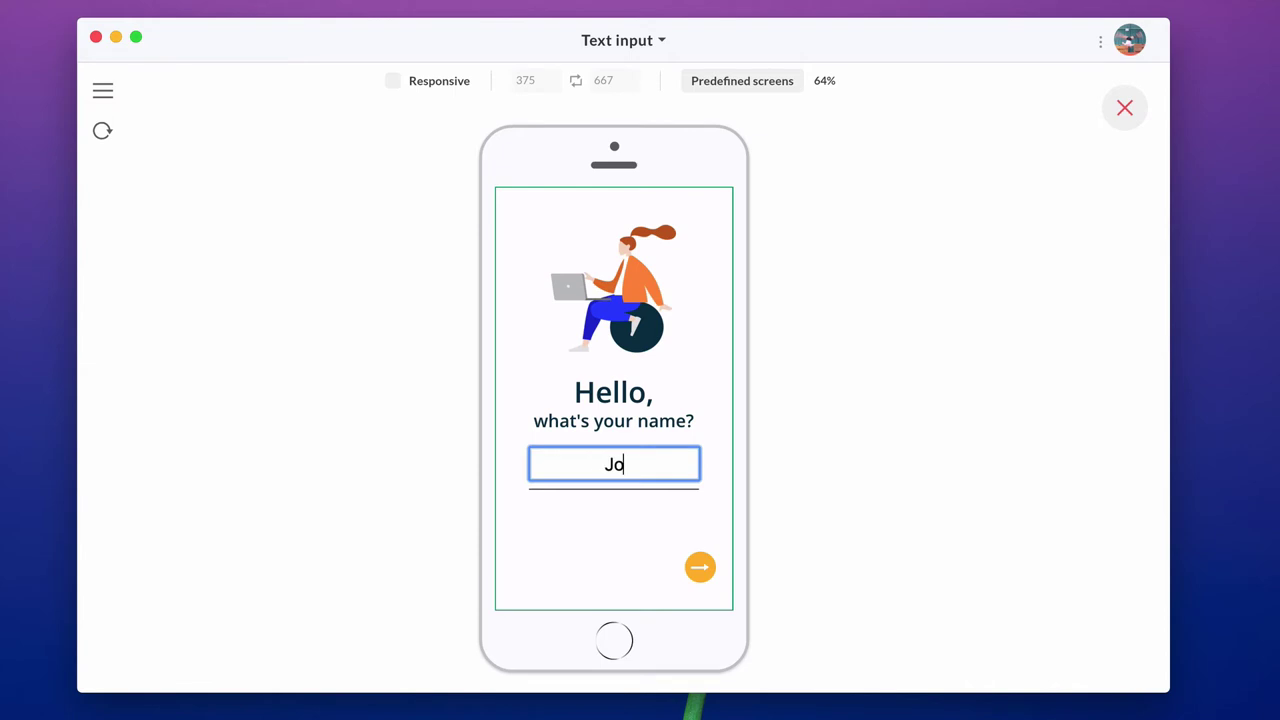
pyautogui.click(700, 569)
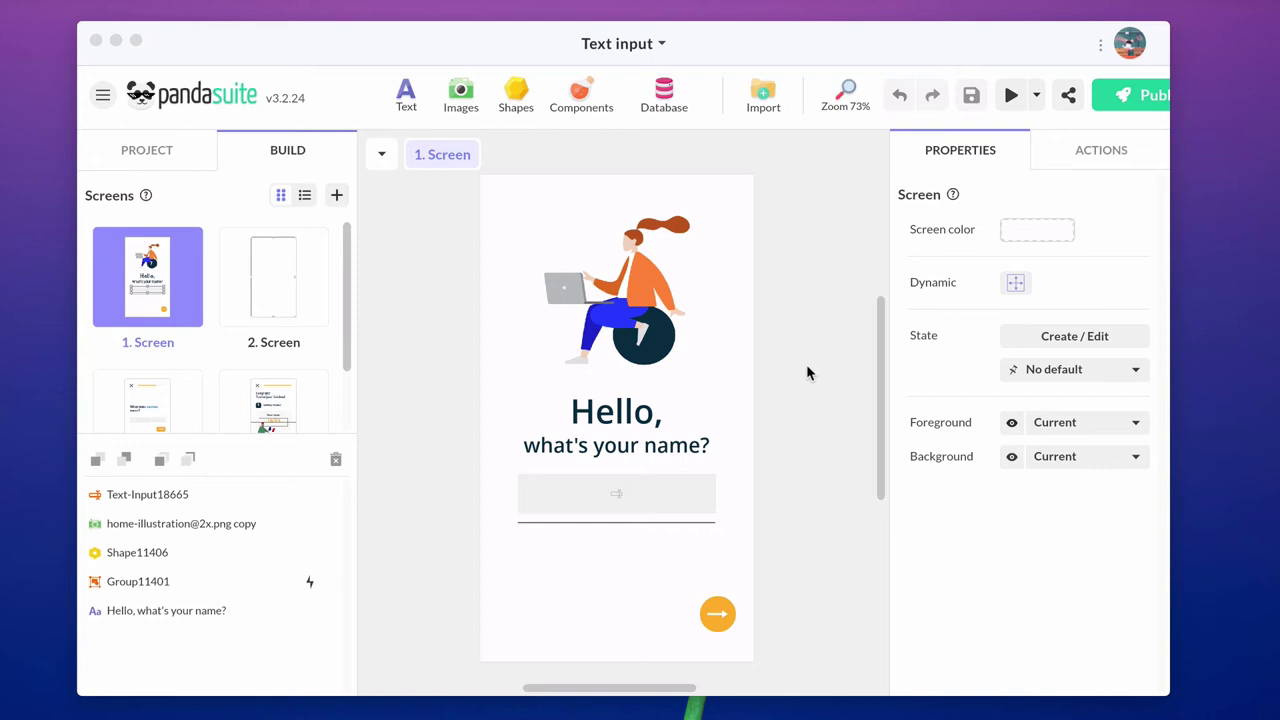
# Step: Add an internal PandaSuite Database from the project settings
pyautogui.click(152, 155)
pyautogui.click(148, 152)
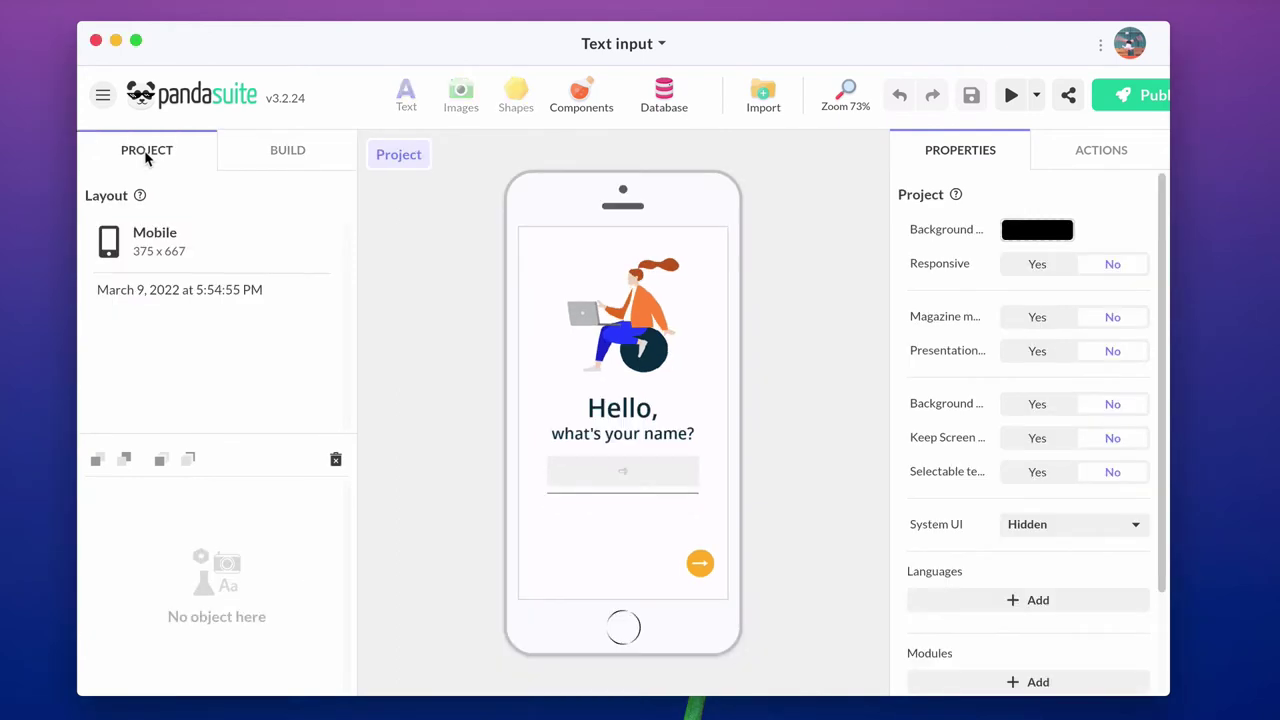
pyautogui.click(668, 90)
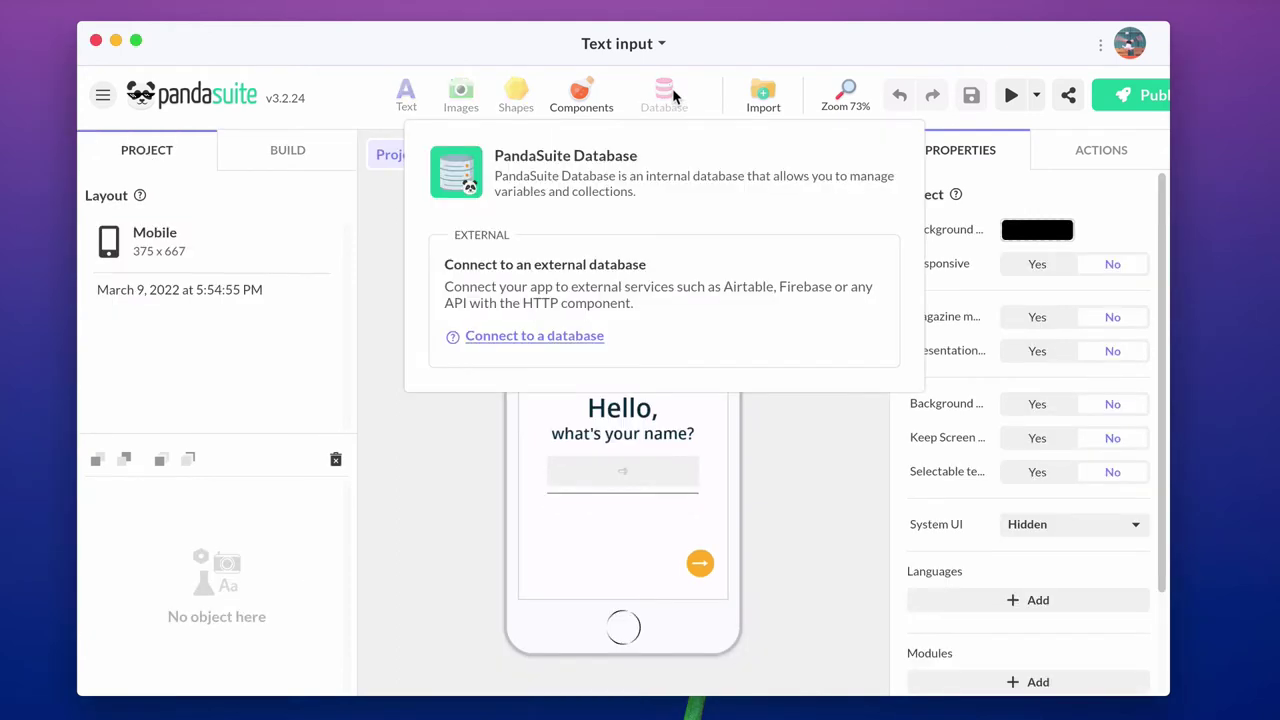
pyautogui.click(629, 188)
# Step: Give Pandasuite Database 1 a text property named first_name, then save and close
pyautogui.click(328, 494)
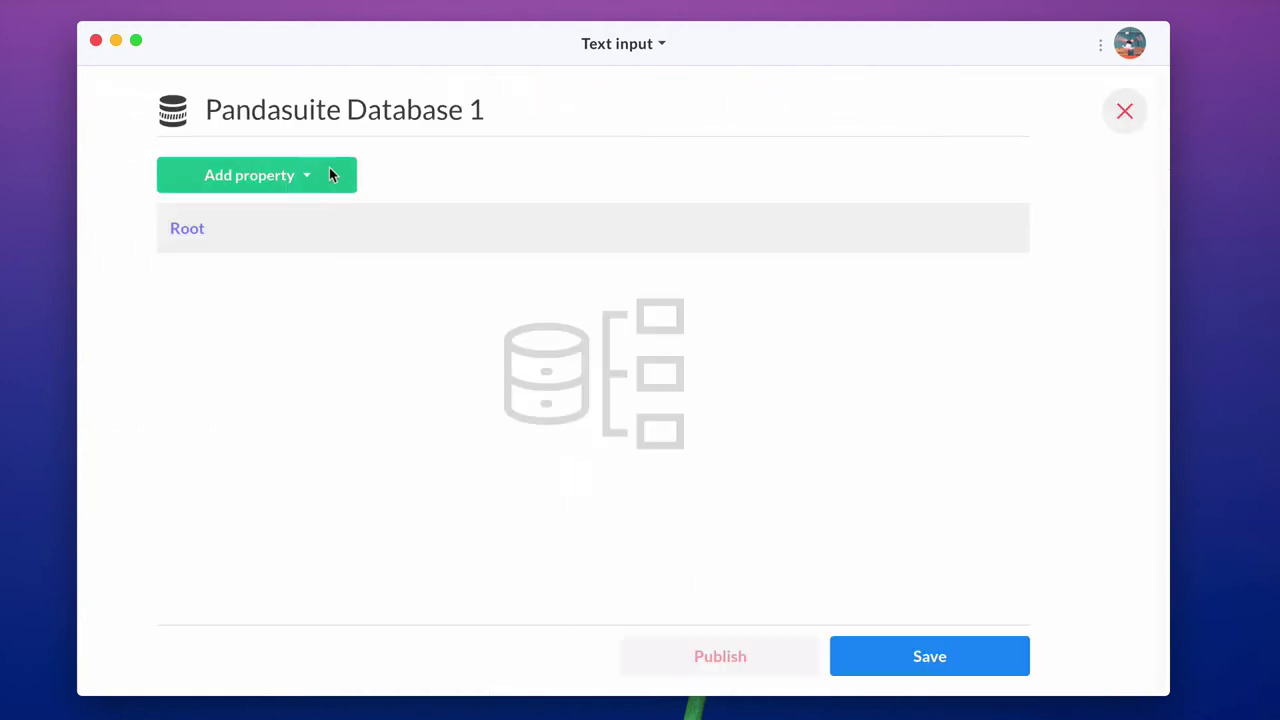
pyautogui.click(312, 175)
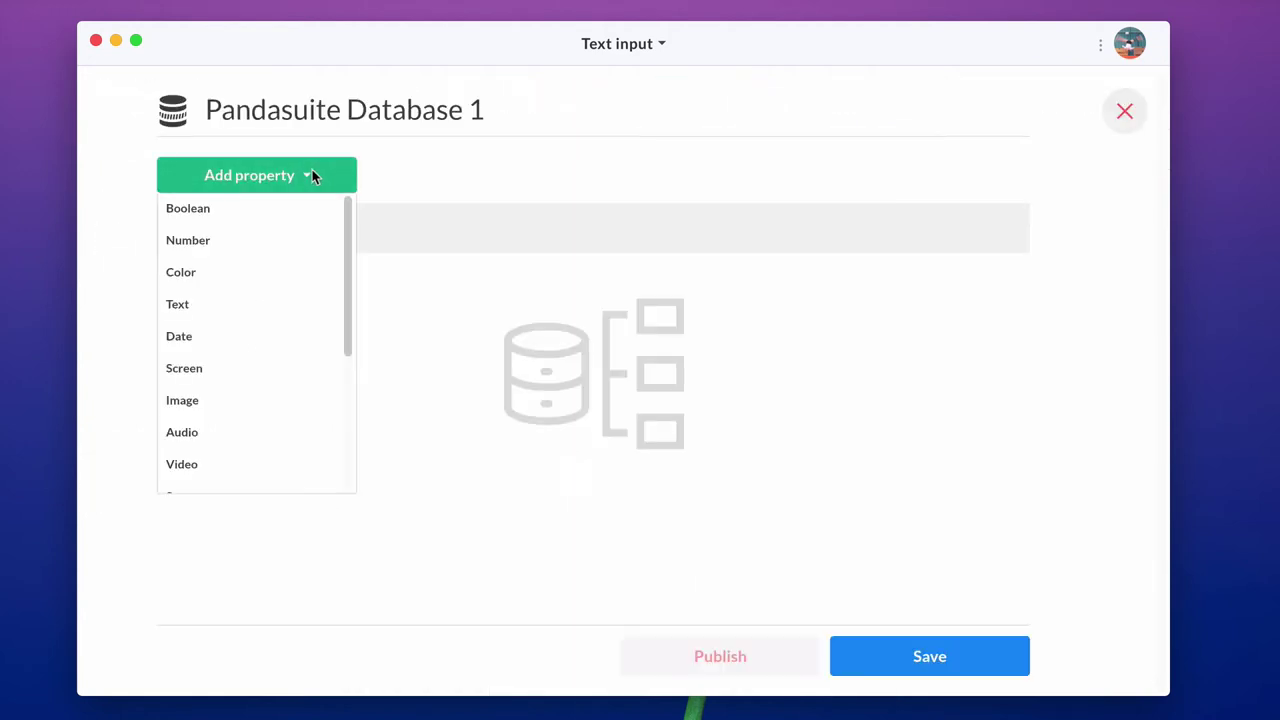
pyautogui.click(250, 314)
pyautogui.write('fir')
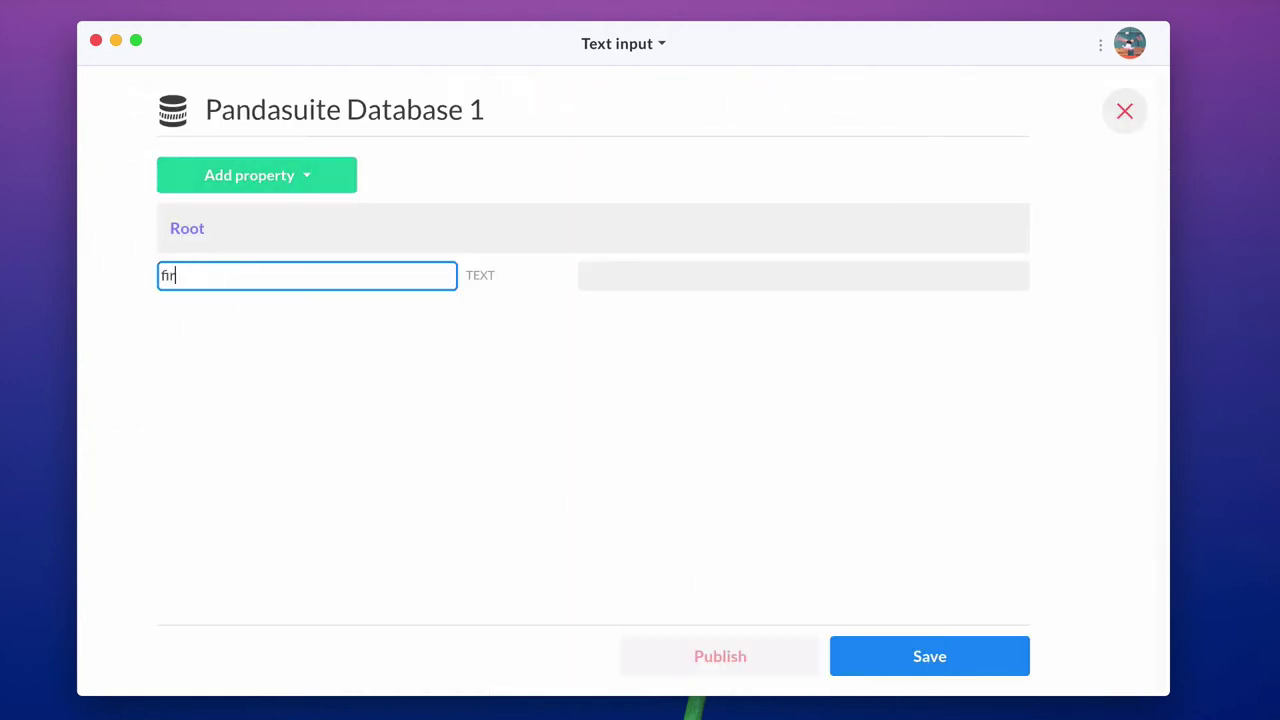
pyautogui.write('st_name')
pyautogui.click(840, 607)
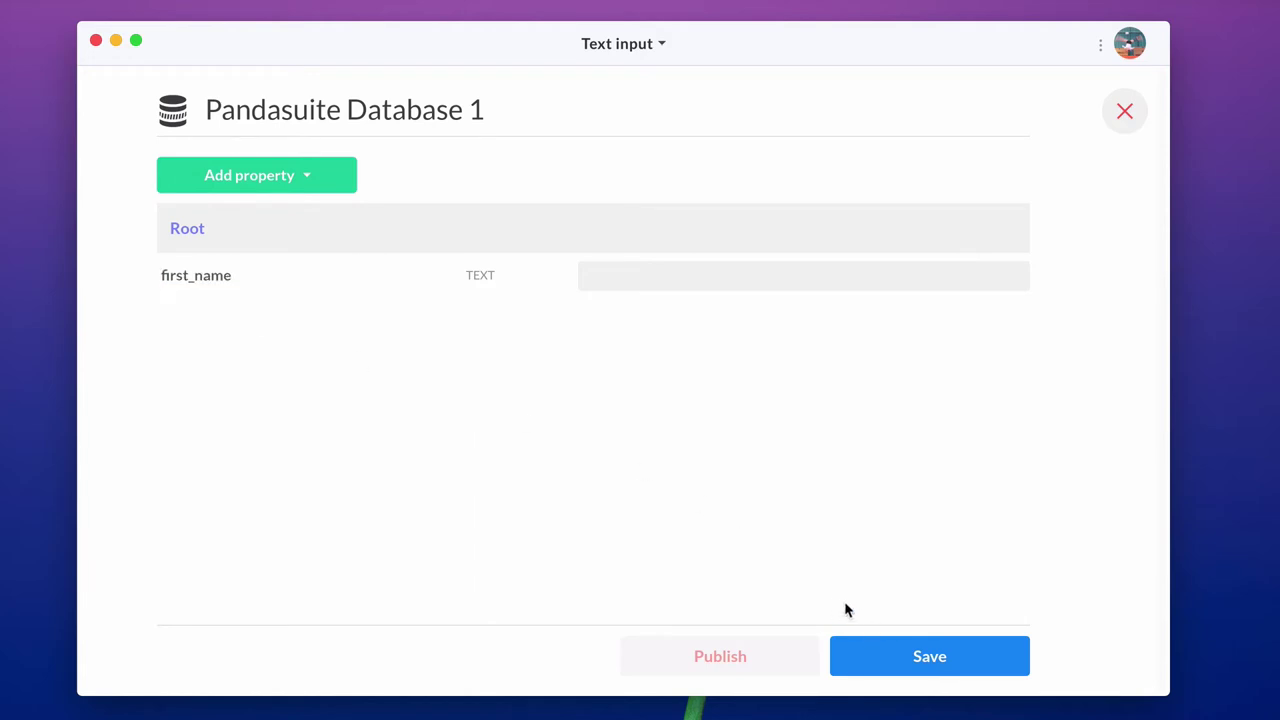
pyautogui.click(907, 645)
pyautogui.click(1124, 111)
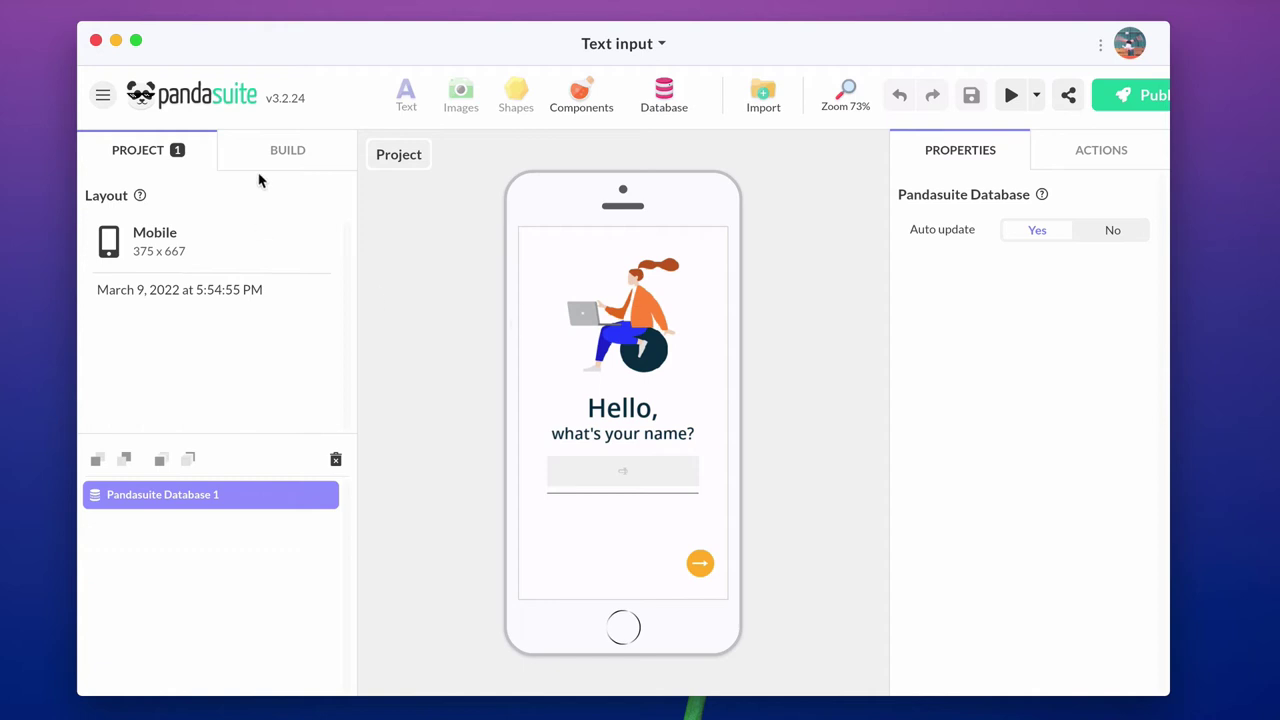
# Step: Add an on-validated action to the name input modifying first_name in Pandasuite Database 1
pyautogui.click(283, 150)
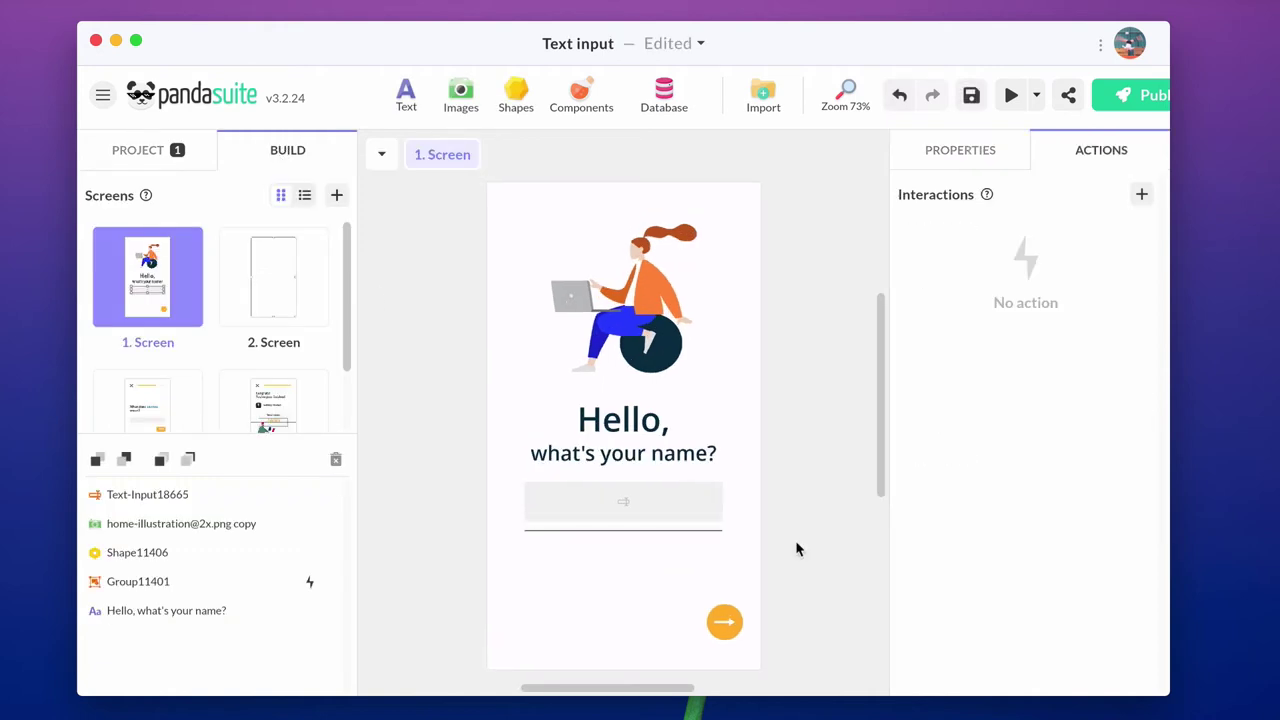
pyautogui.click(690, 507)
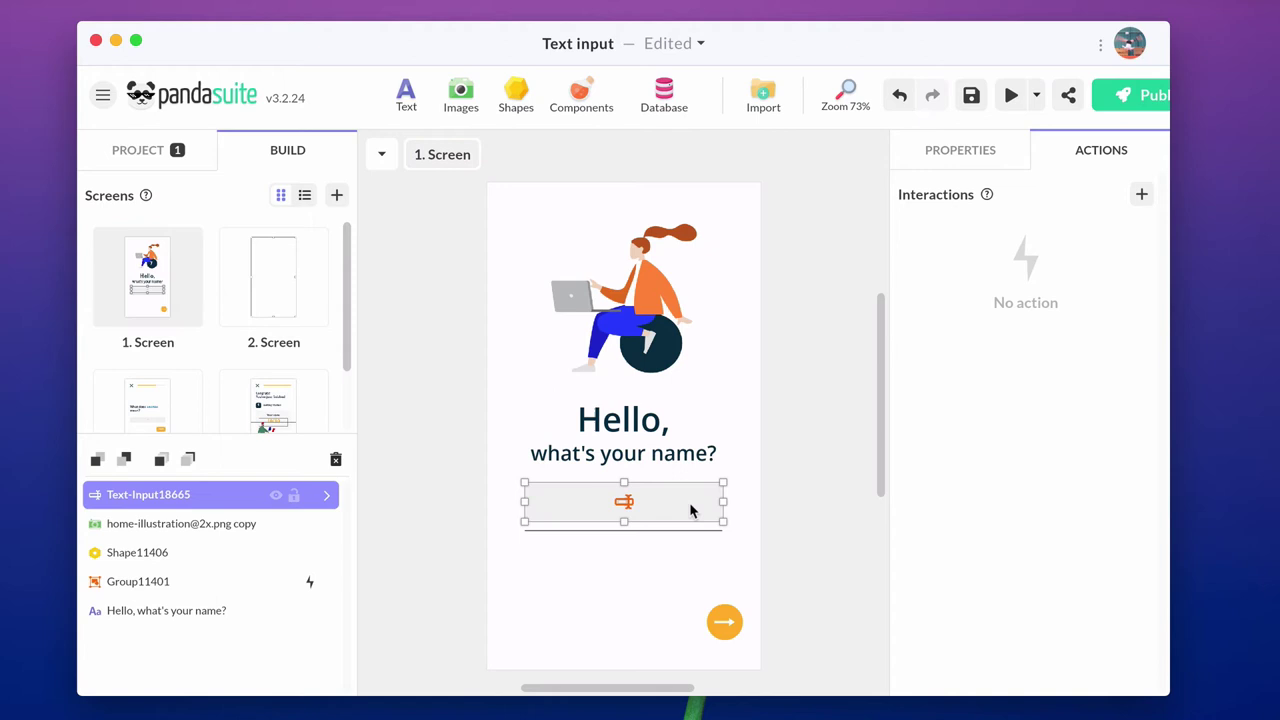
pyautogui.click(1141, 194)
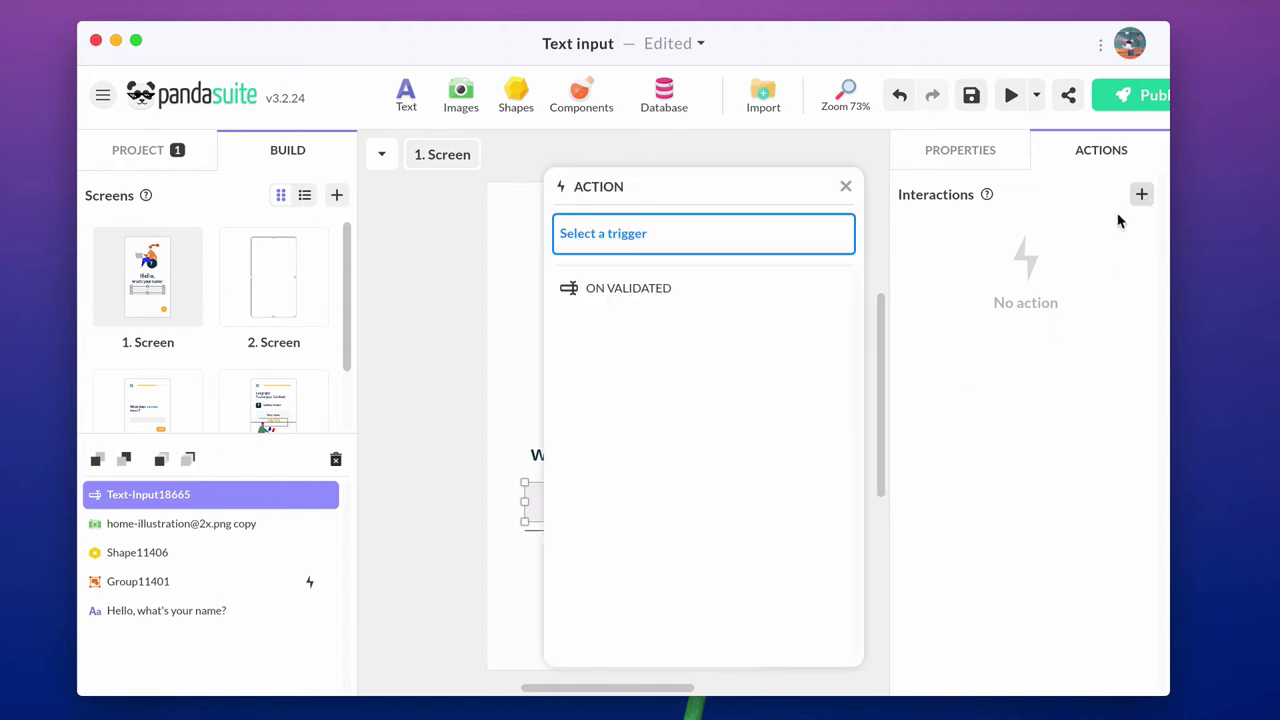
pyautogui.click(720, 289)
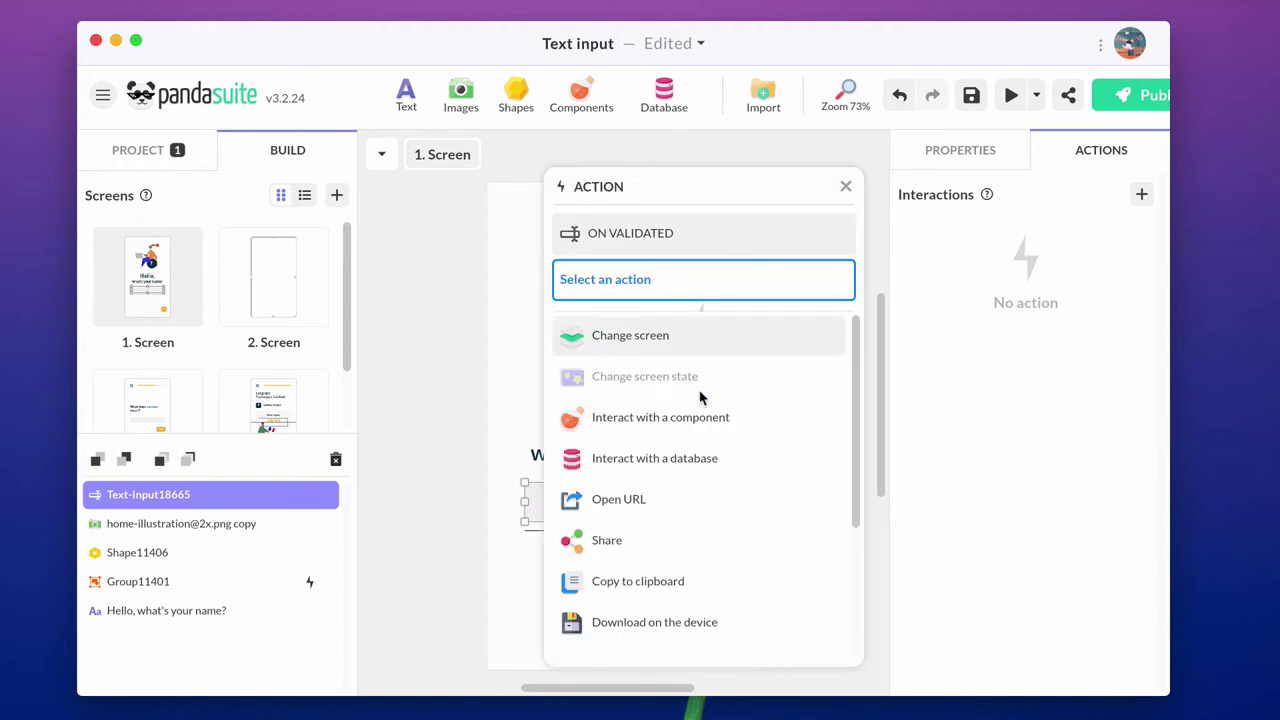
pyautogui.click(690, 458)
pyautogui.click(697, 336)
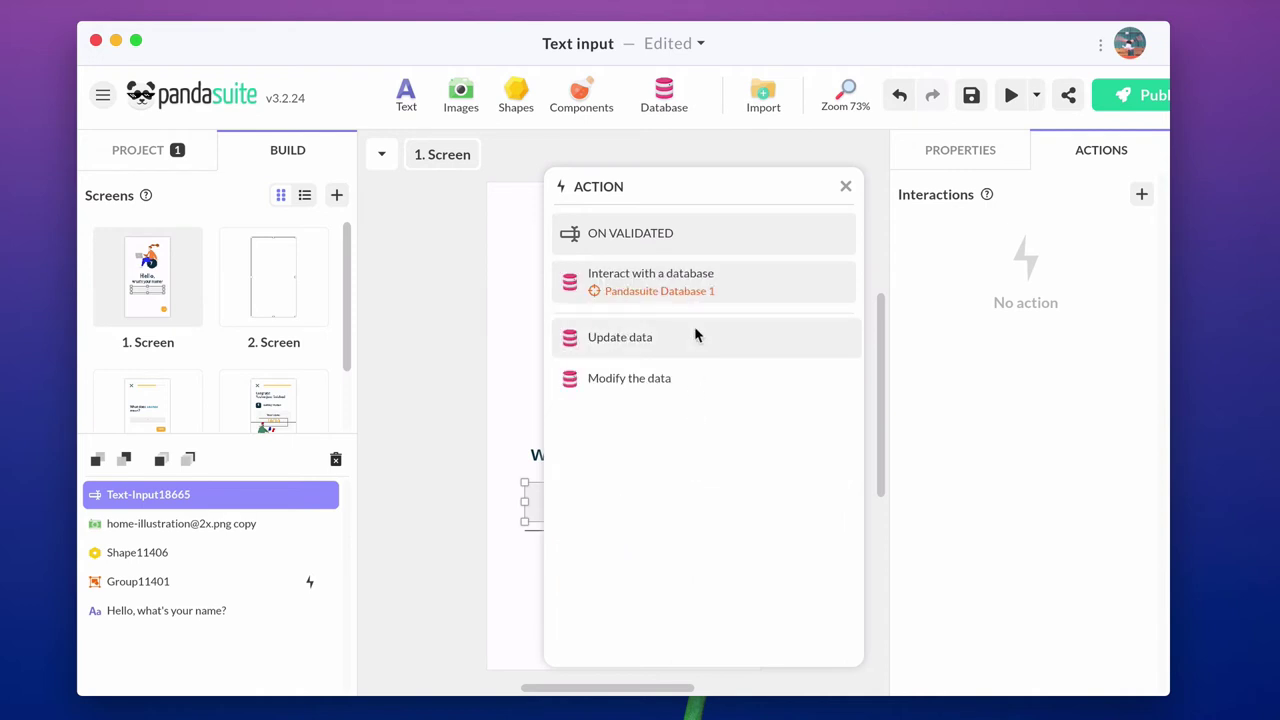
pyautogui.click(688, 382)
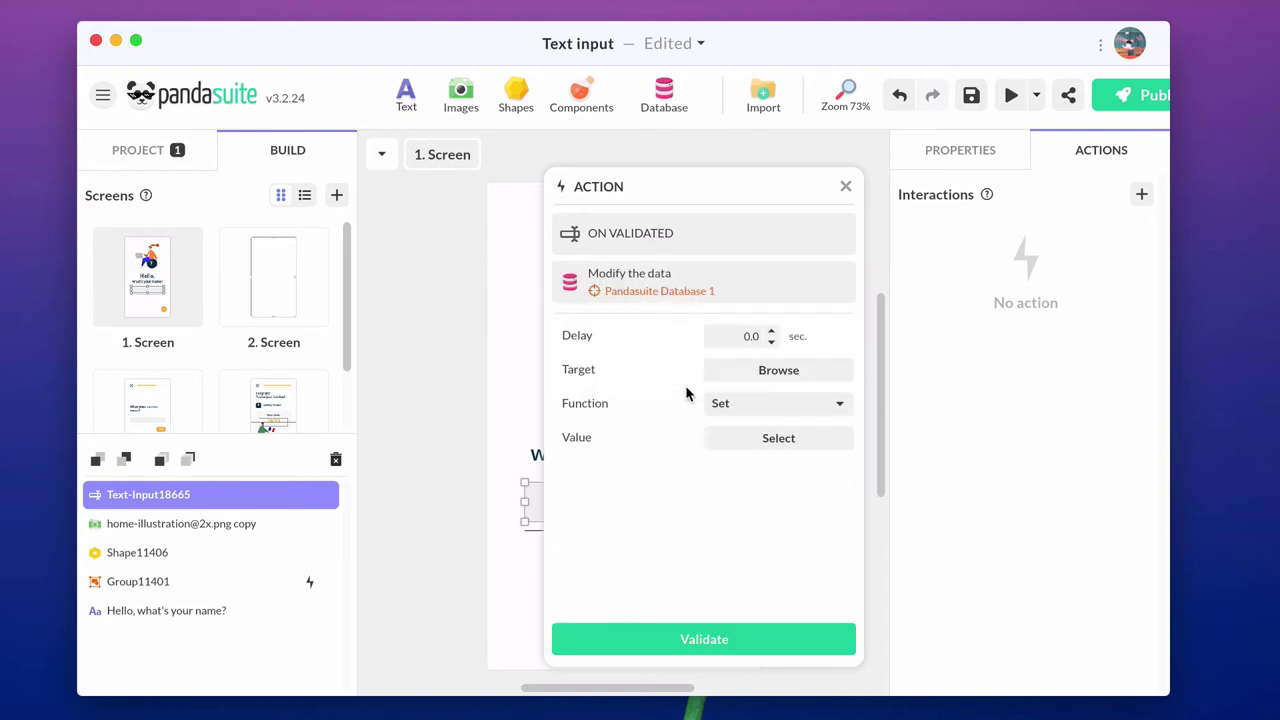
pyautogui.click(770, 383)
pyautogui.click(775, 375)
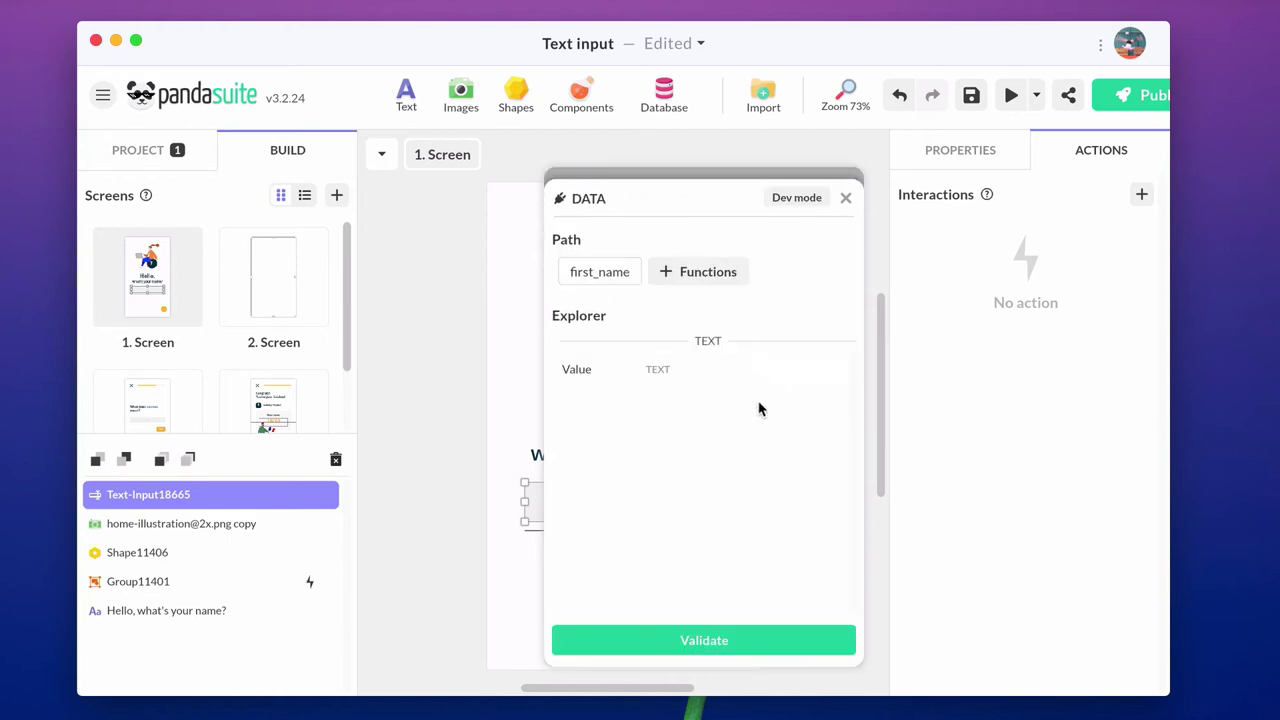
pyautogui.click(690, 636)
pyautogui.click(690, 640)
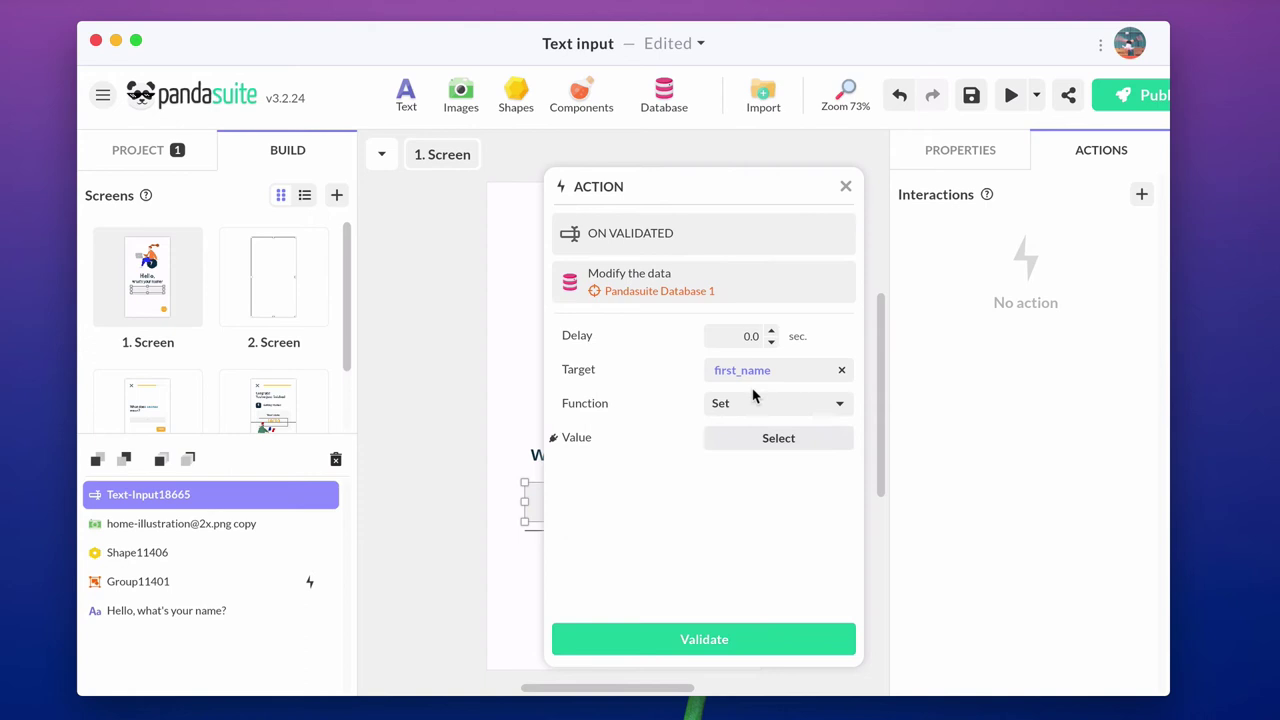
# Step: Set the update's value to Text-Input18665's Input value and confirm the action
pyautogui.click(575, 440)
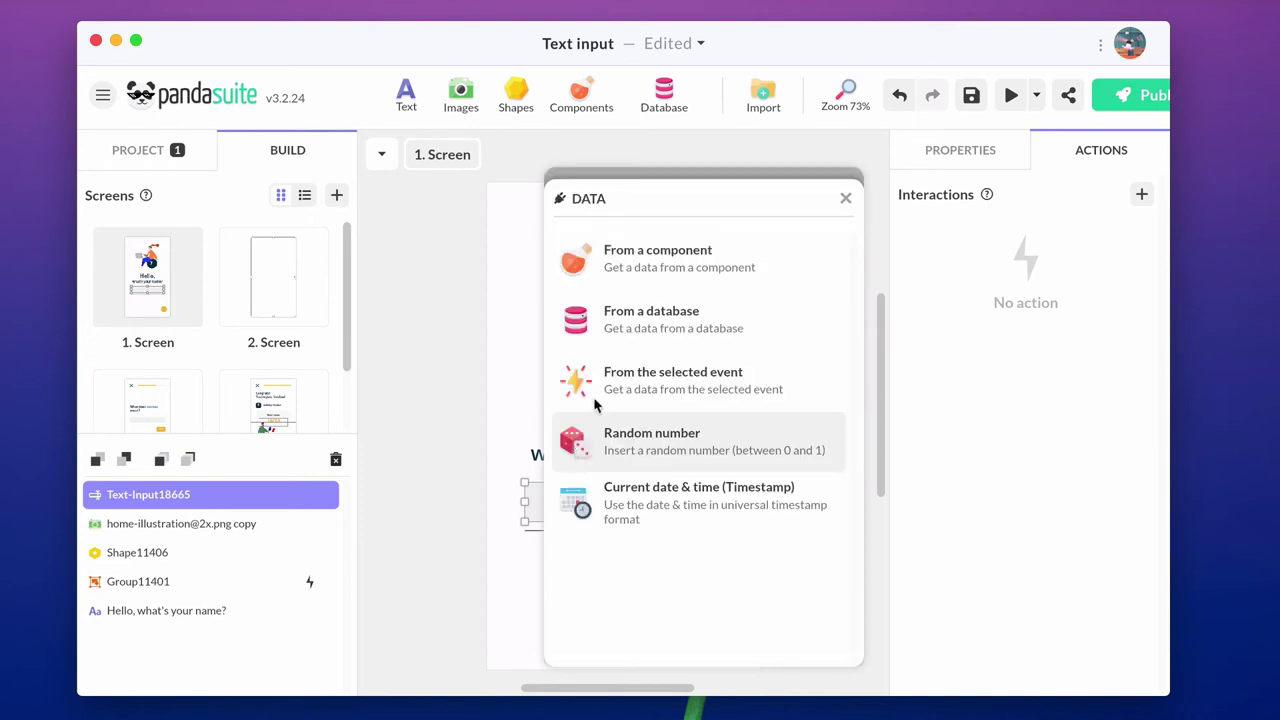
pyautogui.click(651, 254)
pyautogui.click(531, 515)
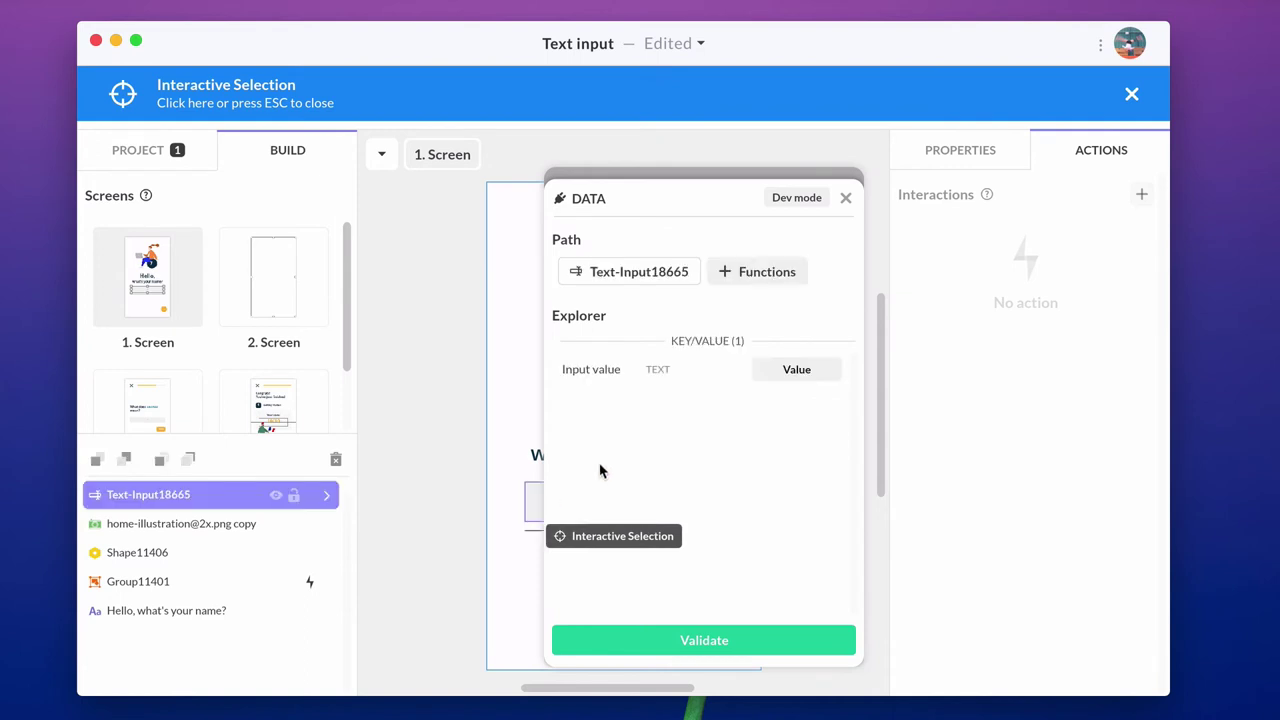
pyautogui.click(780, 373)
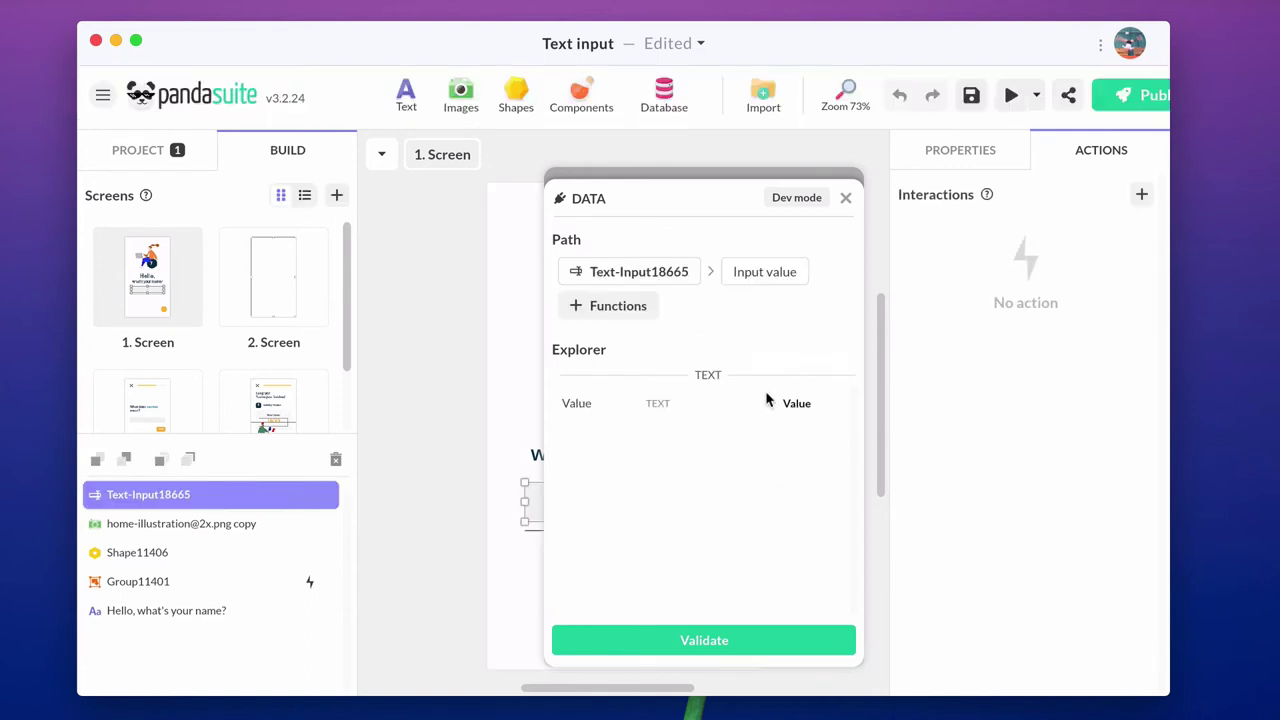
pyautogui.click(688, 640)
pyautogui.click(698, 638)
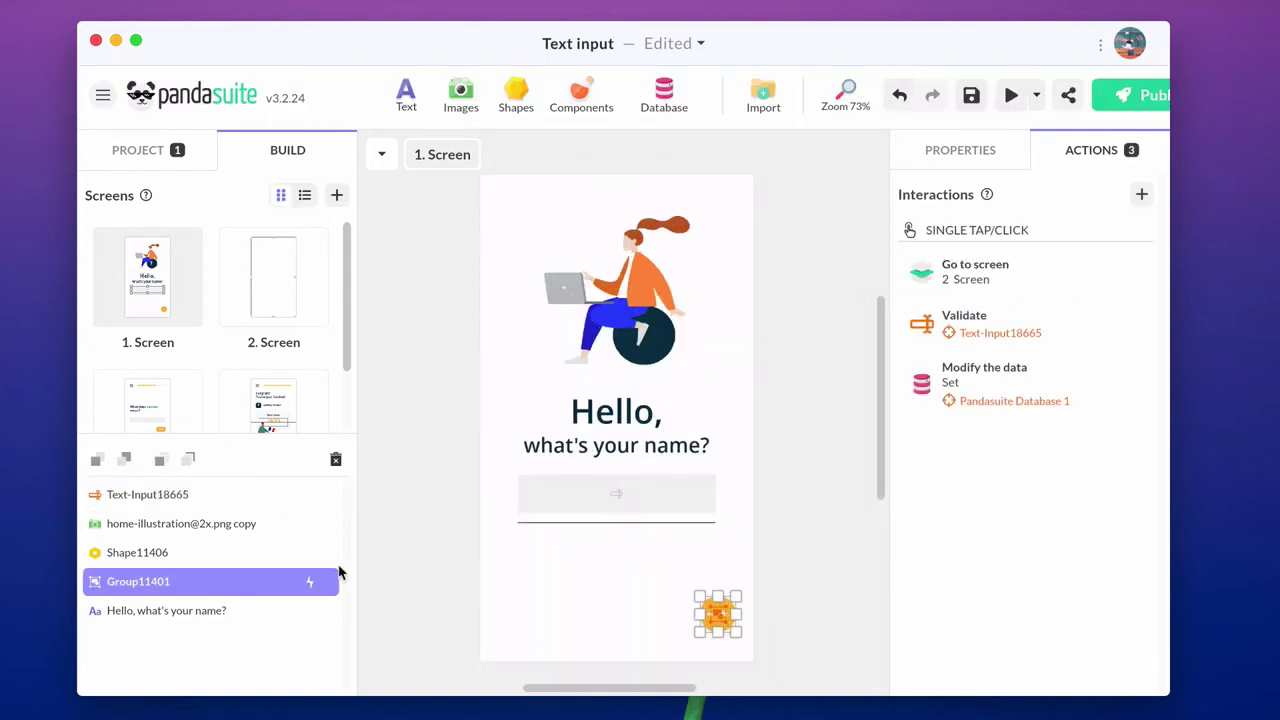
# Step: Rebind the Hello greeting's data tag to first_name from Pandasuite Database 1
pyautogui.click(273, 277)
pyautogui.click(643, 255)
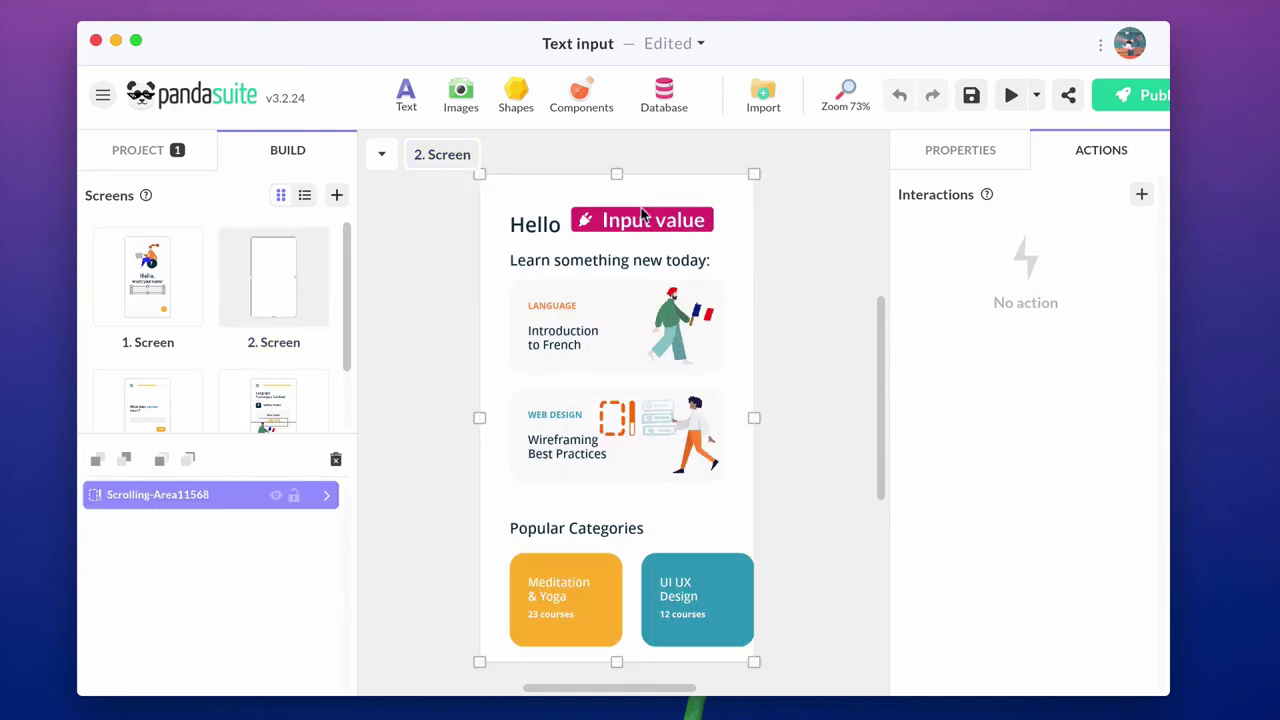
pyautogui.doubleClick(638, 224)
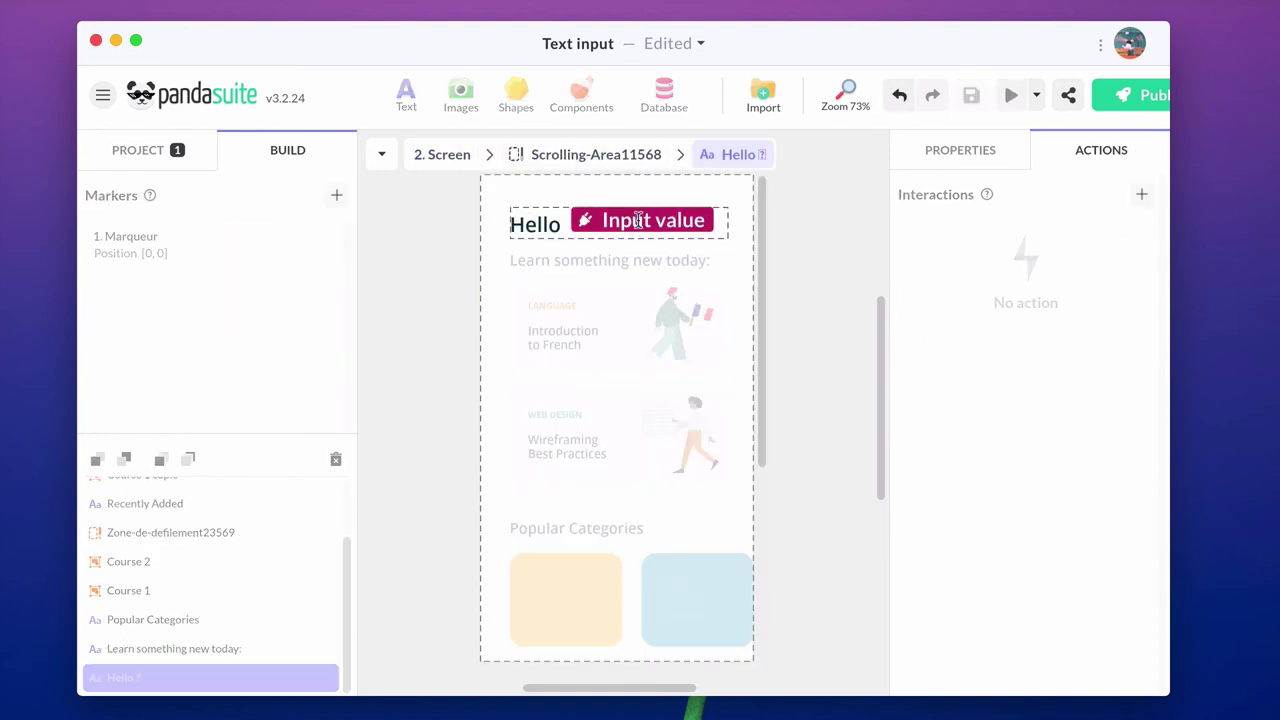
pyautogui.click(638, 224)
pyautogui.click(692, 260)
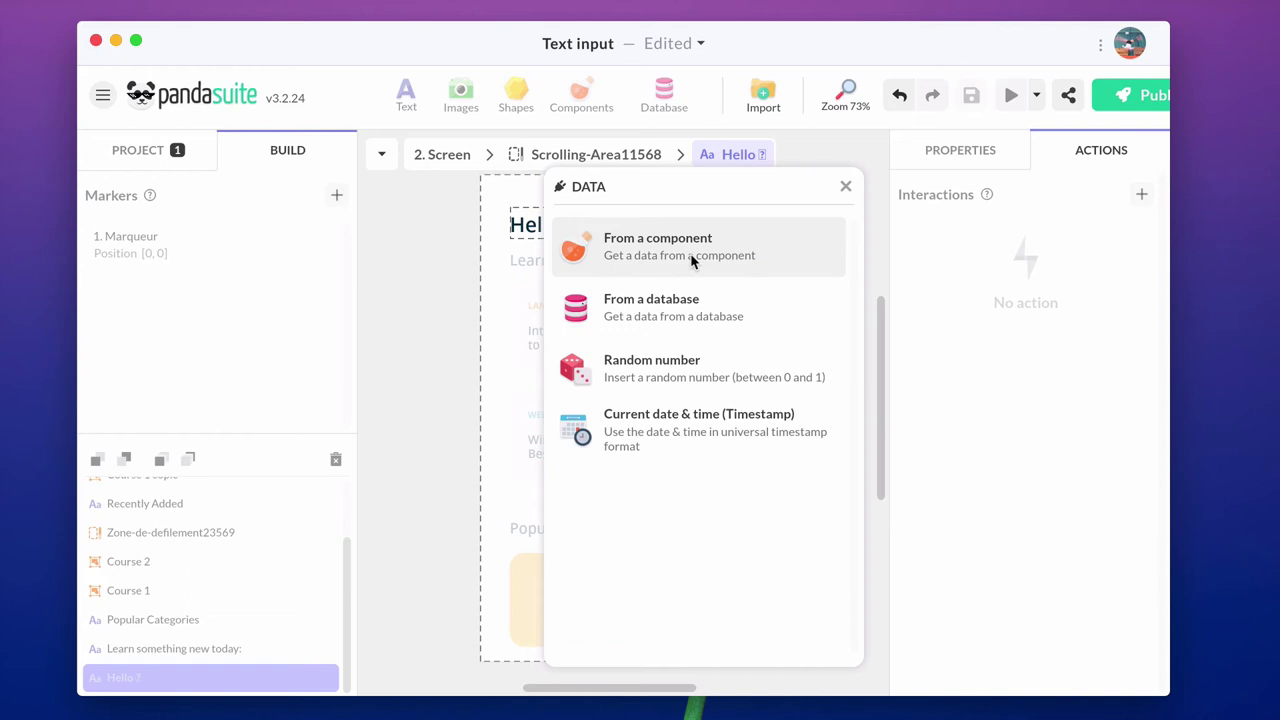
pyautogui.click(694, 313)
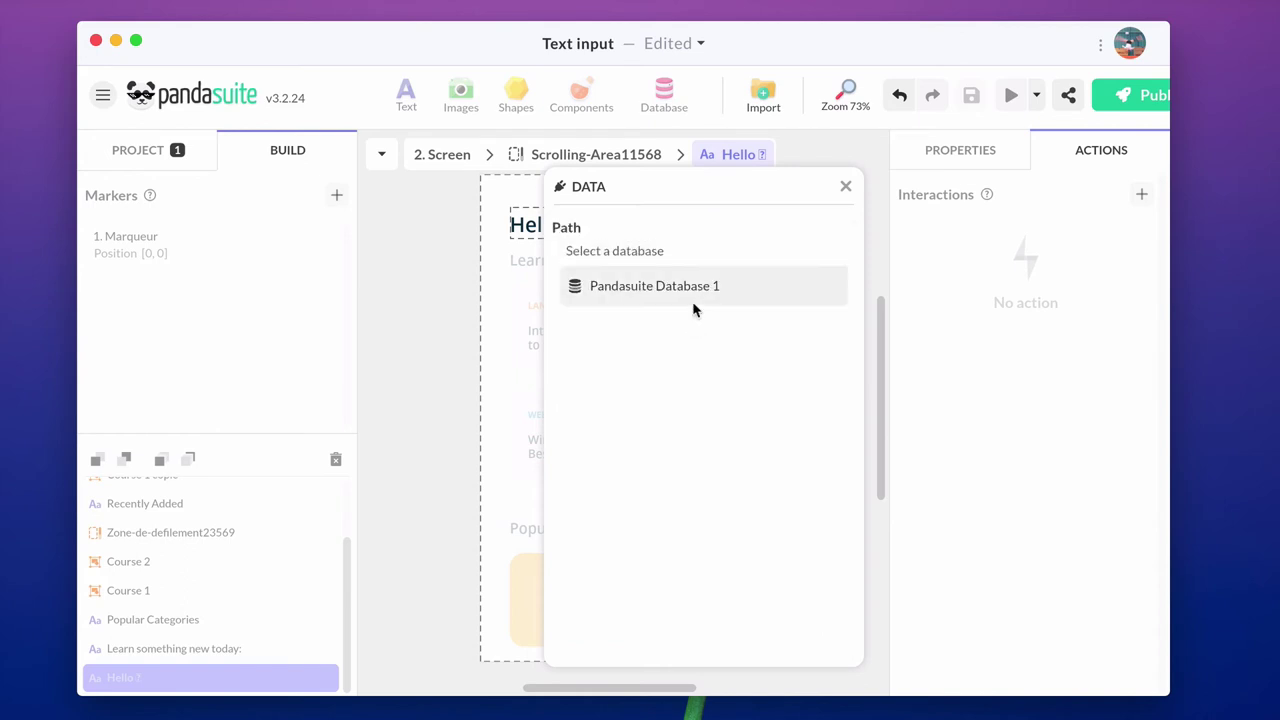
pyautogui.click(695, 311)
pyautogui.click(797, 357)
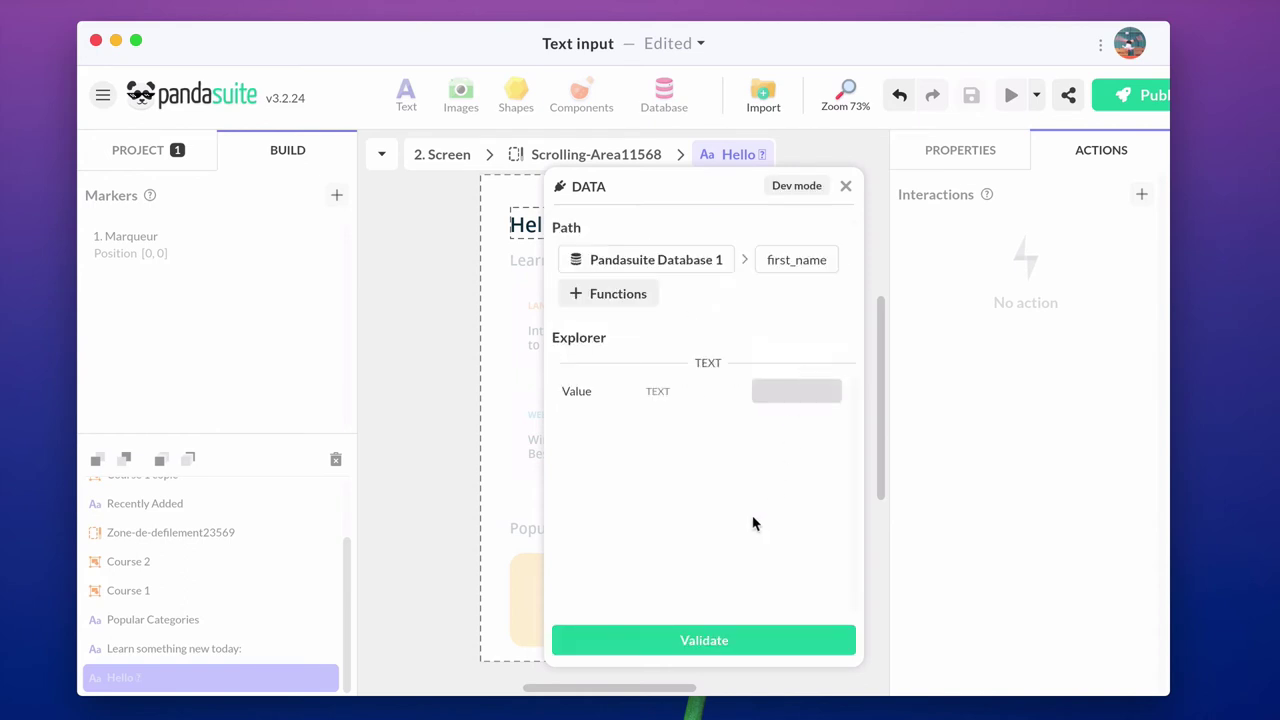
pyautogui.click(704, 640)
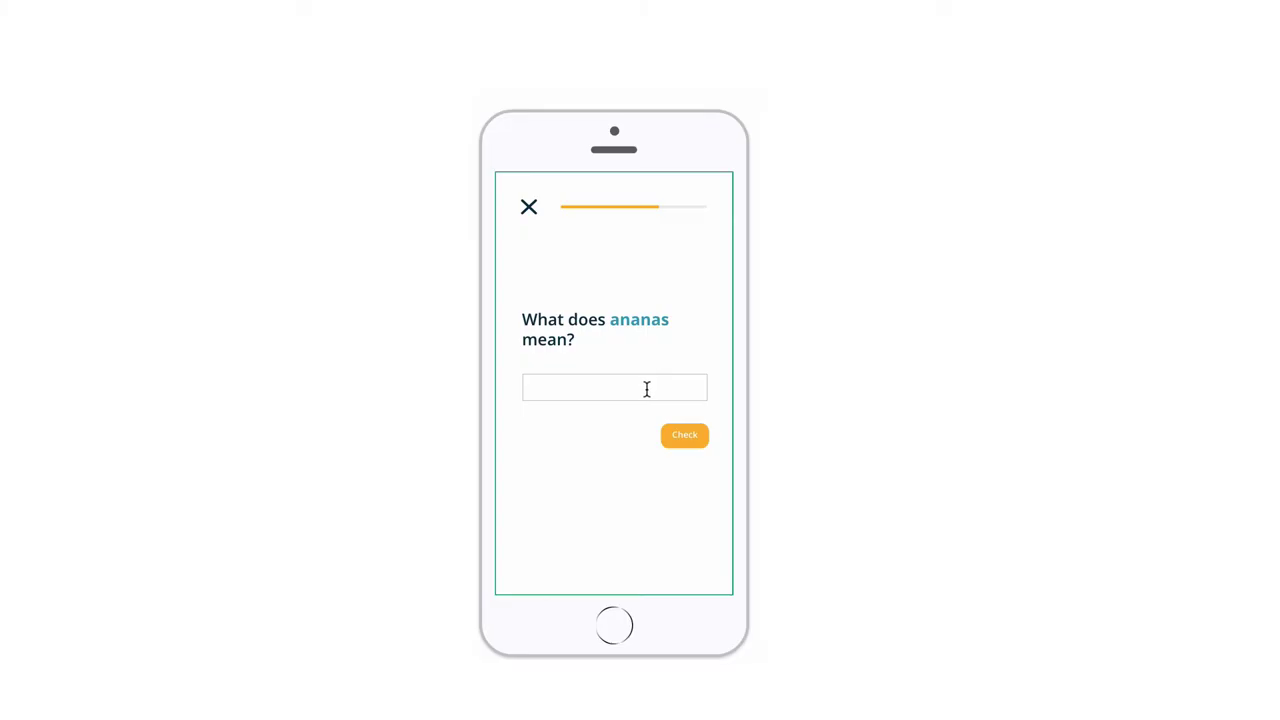
# Step: In preview, check orange to see the Wrong popup, then check pineapple
pyautogui.click(646, 389)
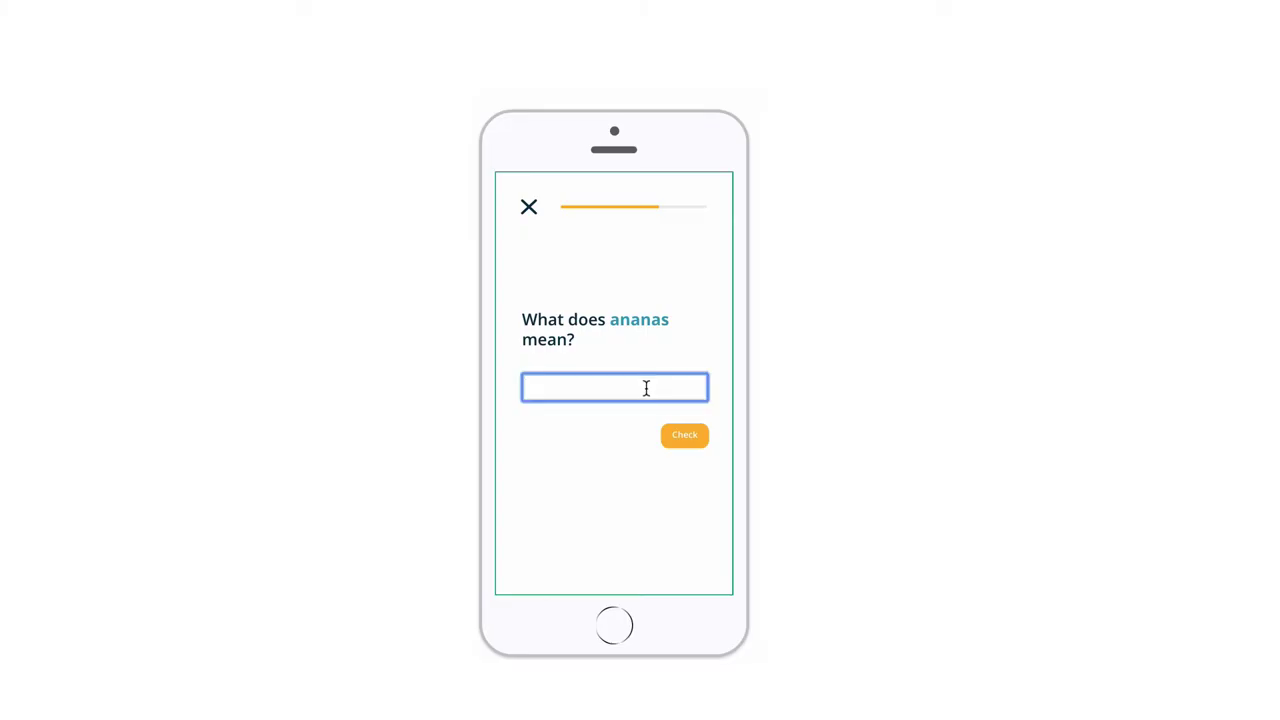
pyautogui.write('orange')
pyautogui.click(689, 438)
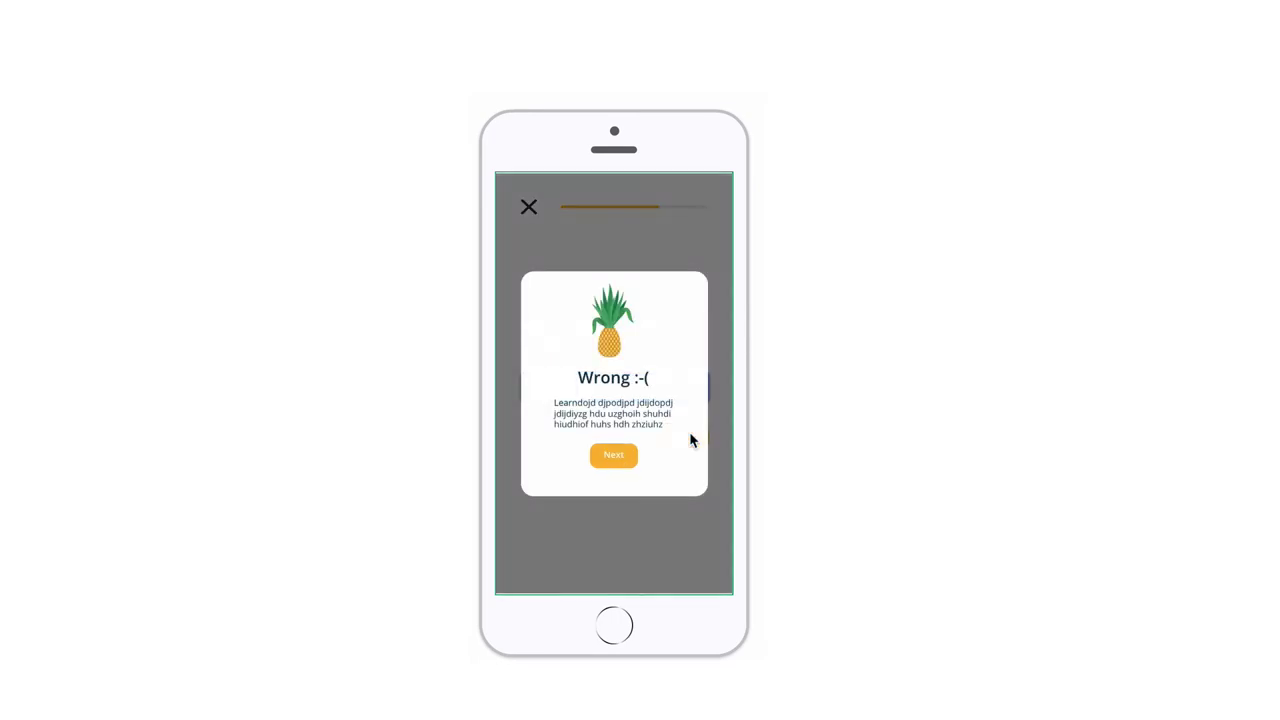
pyautogui.click(613, 460)
pyautogui.doubleClick(592, 384)
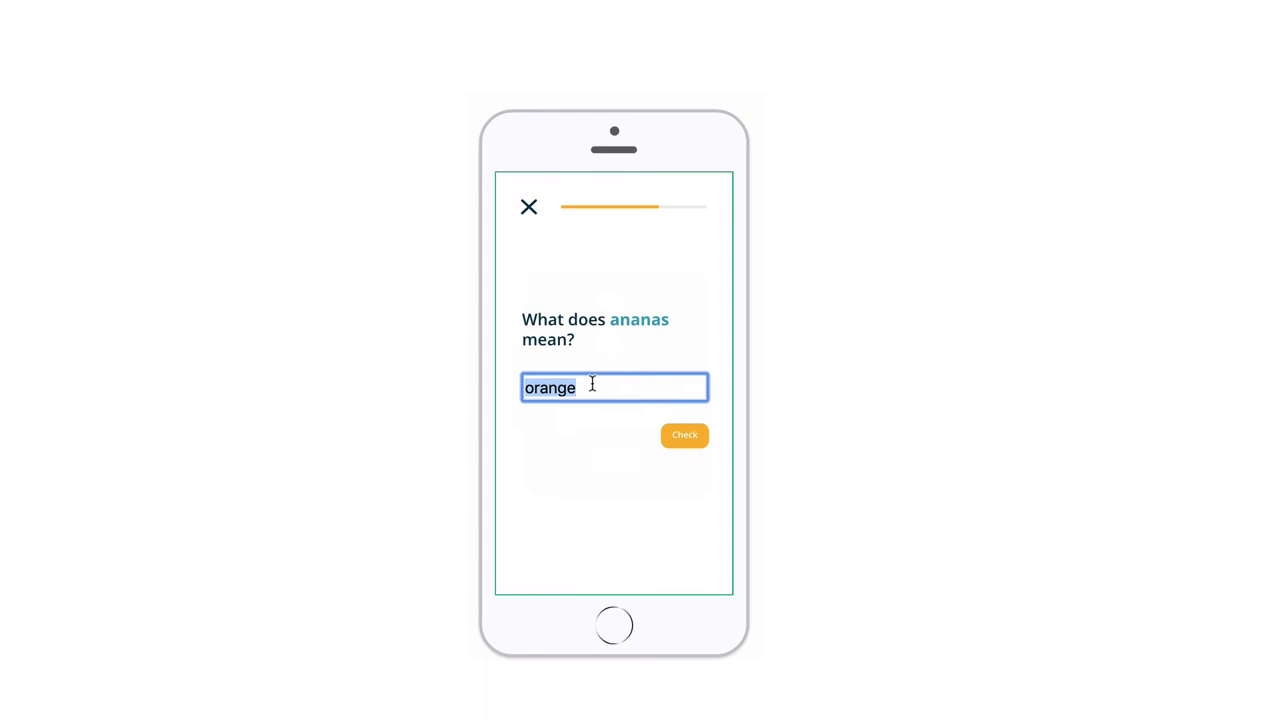
pyautogui.write('pineapple')
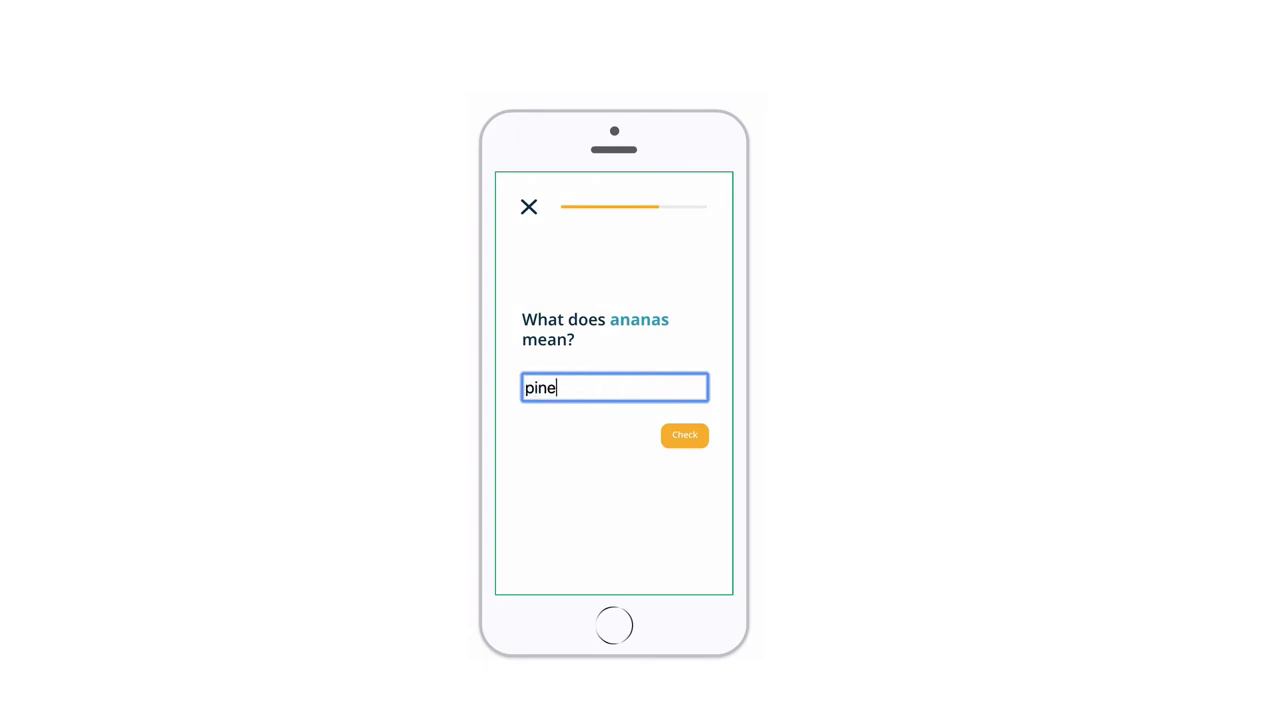
pyautogui.click(681, 440)
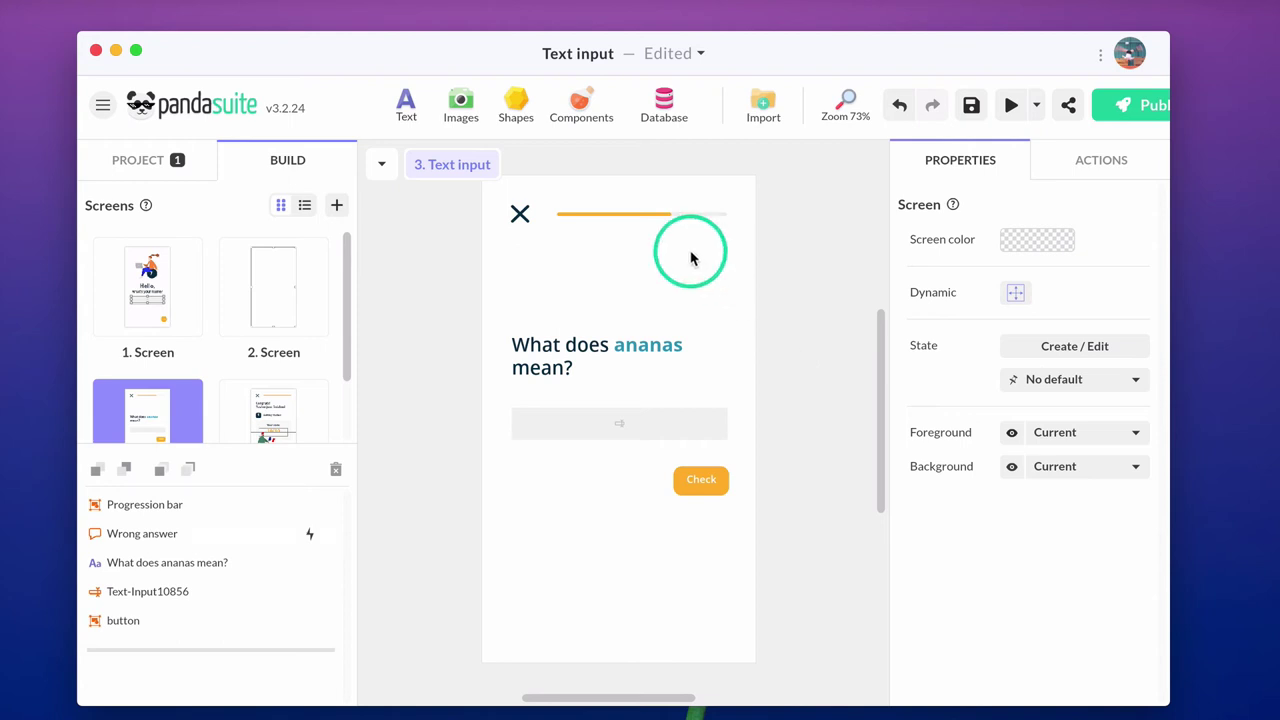
# Step: Add a Condition component with a new condition named 'The answer is pineapple'
pyautogui.click(578, 102)
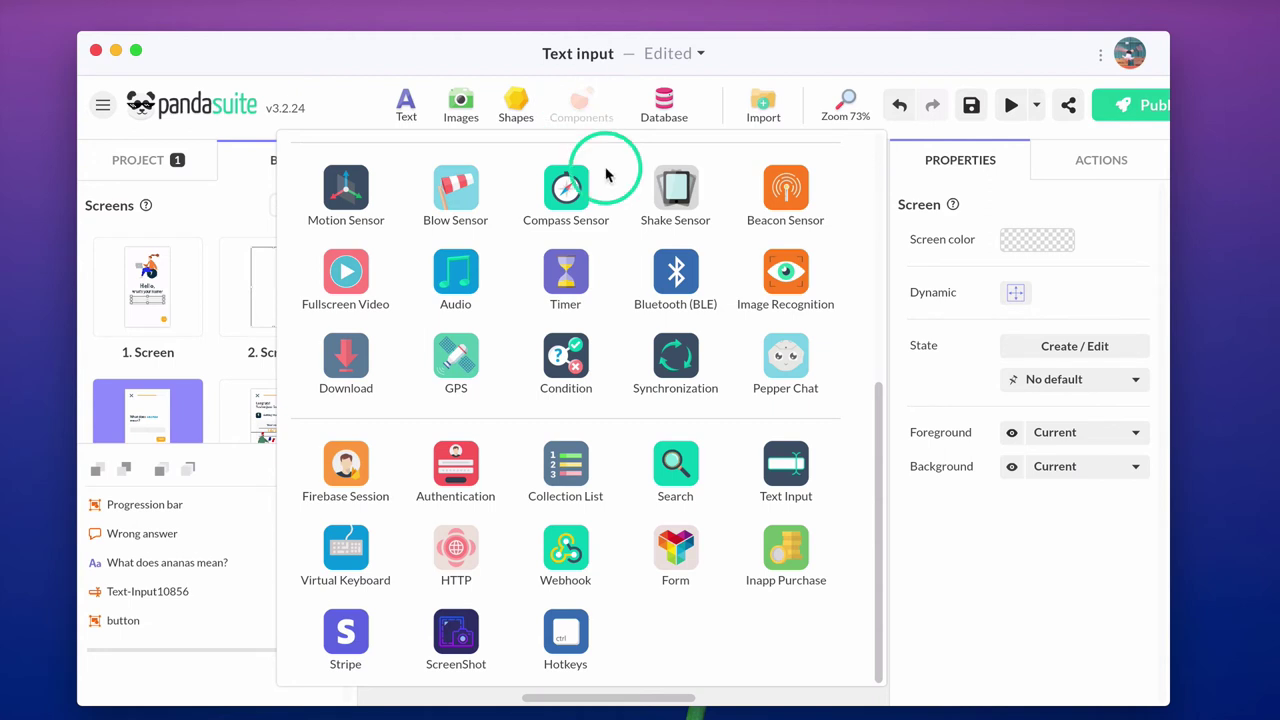
pyautogui.click(566, 362)
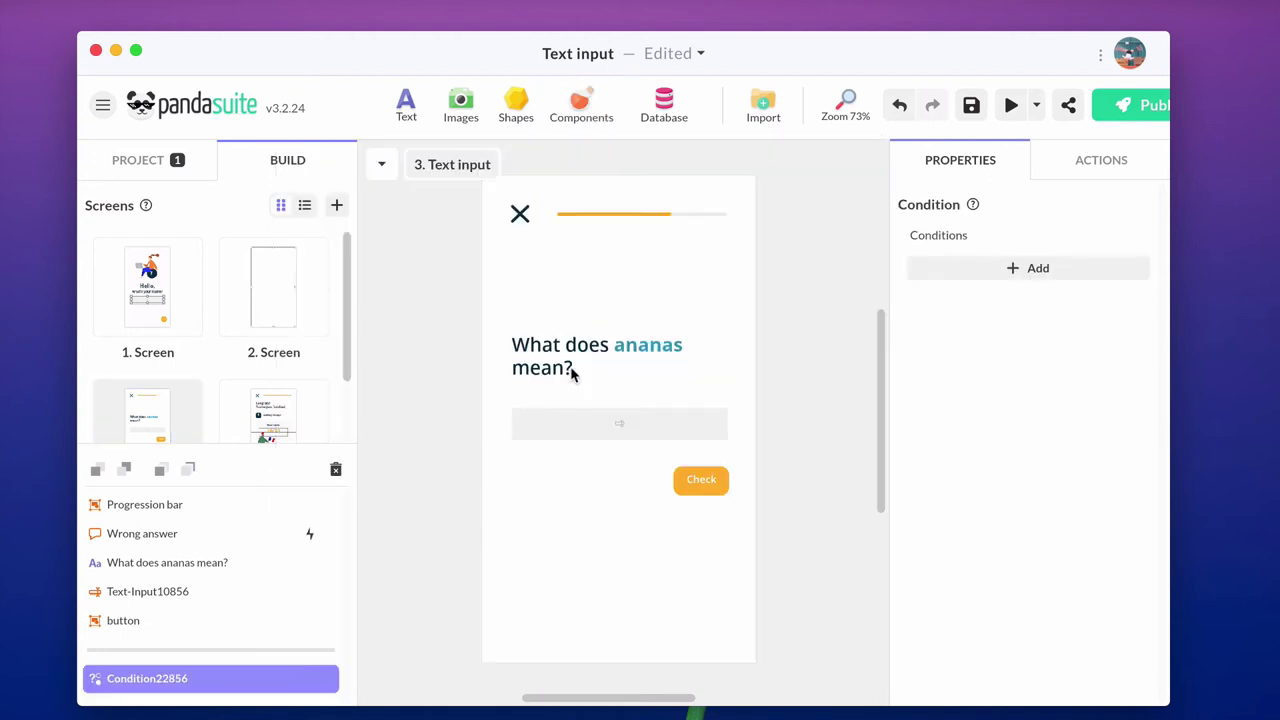
pyautogui.click(1036, 268)
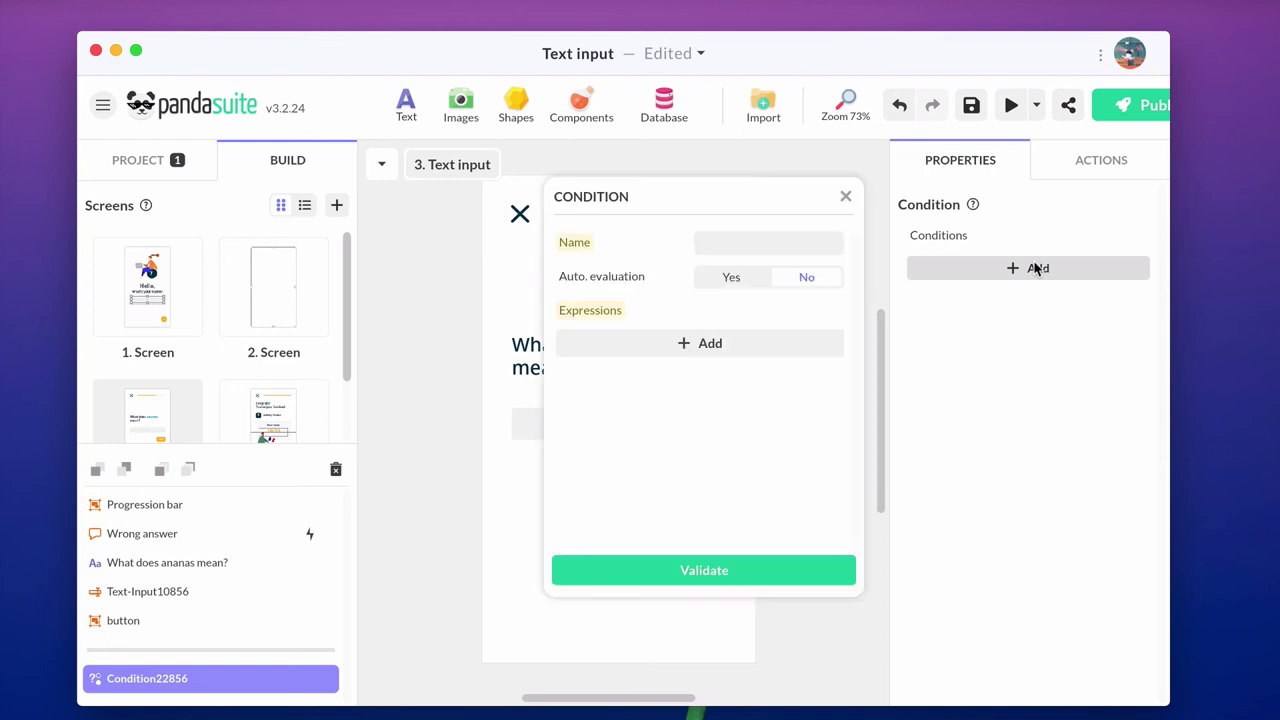
pyautogui.click(722, 242)
pyautogui.write('T')
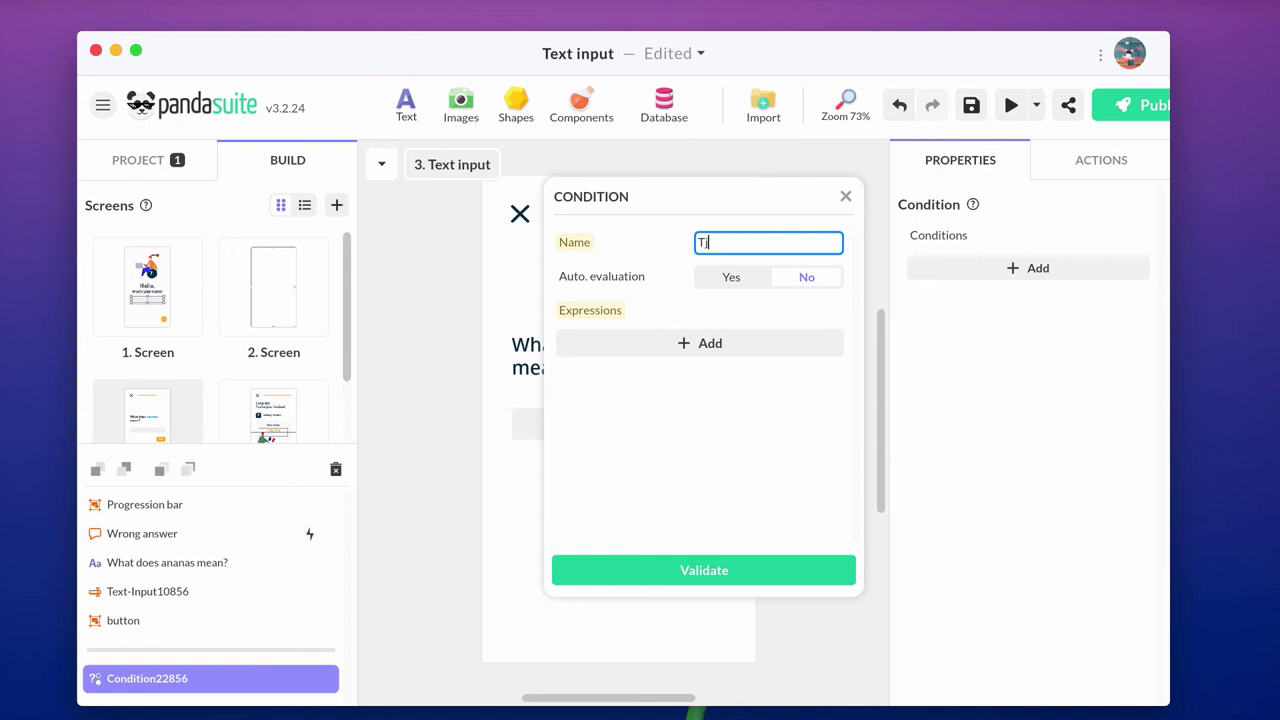
pyautogui.write('he answer is pineapple')
# Step: Define its expression: the text input's Input value is equal to pineapple
pyautogui.click(680, 337)
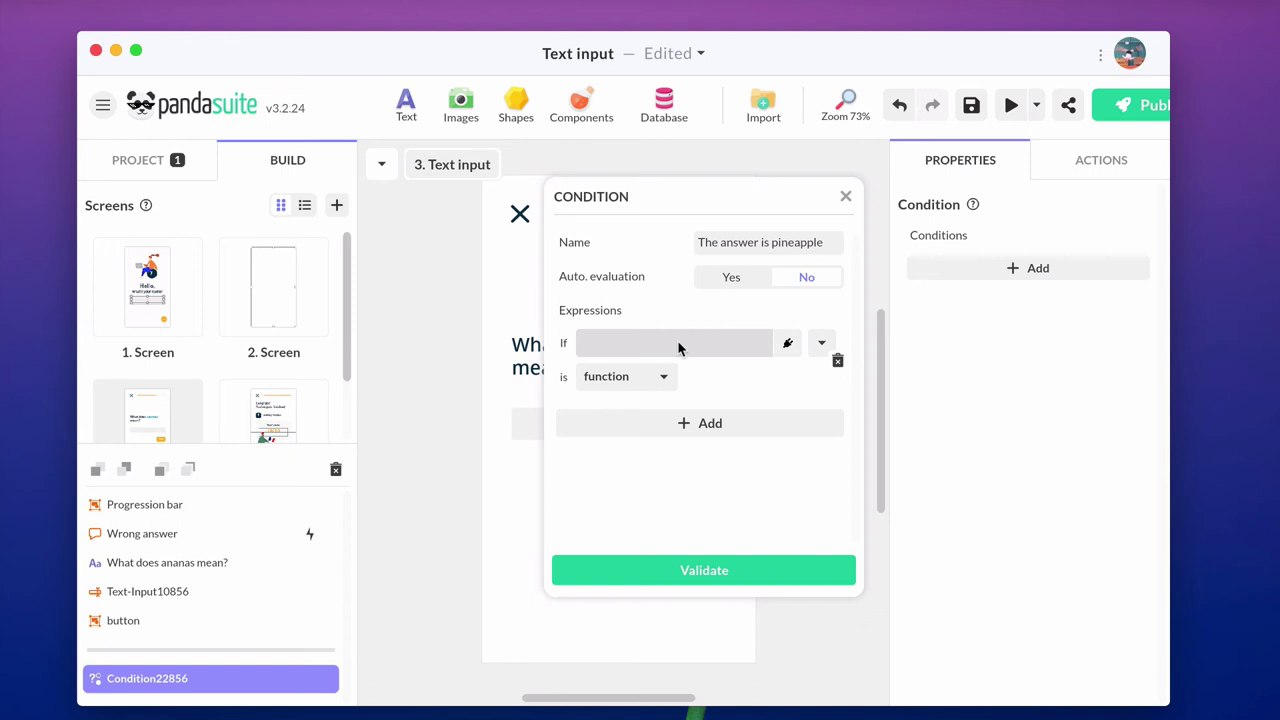
pyautogui.click(787, 343)
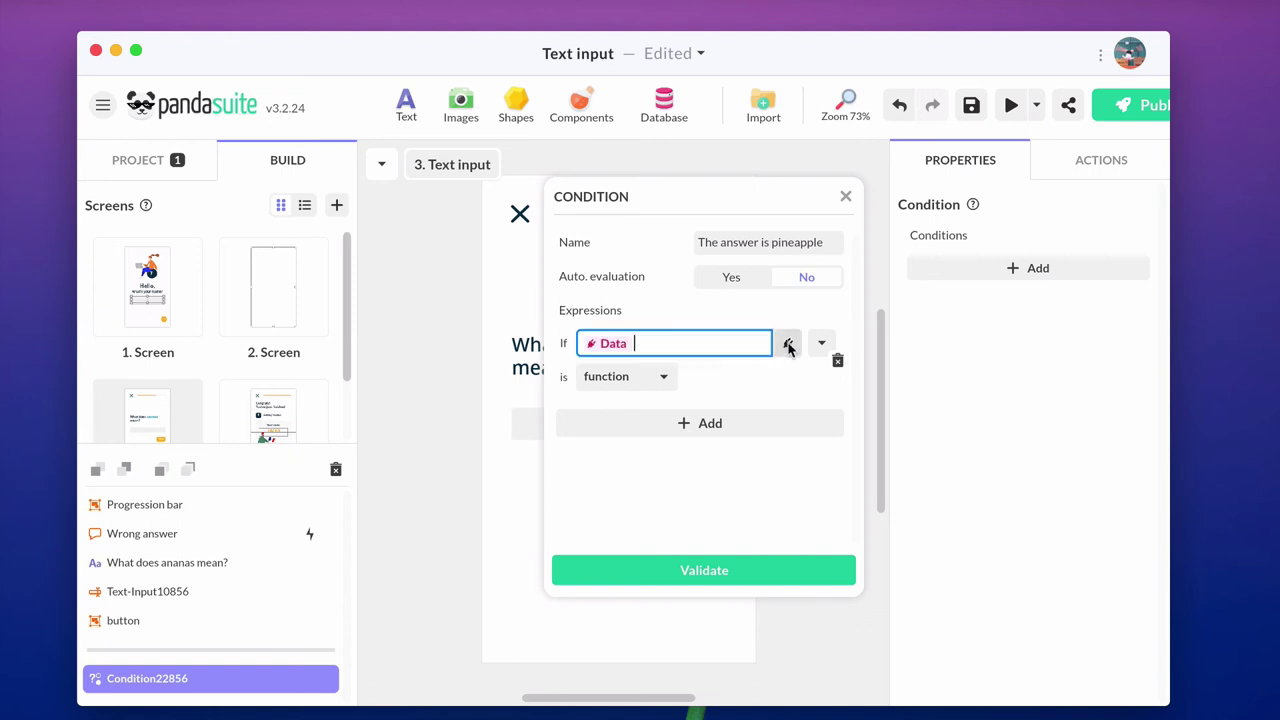
pyautogui.click(612, 343)
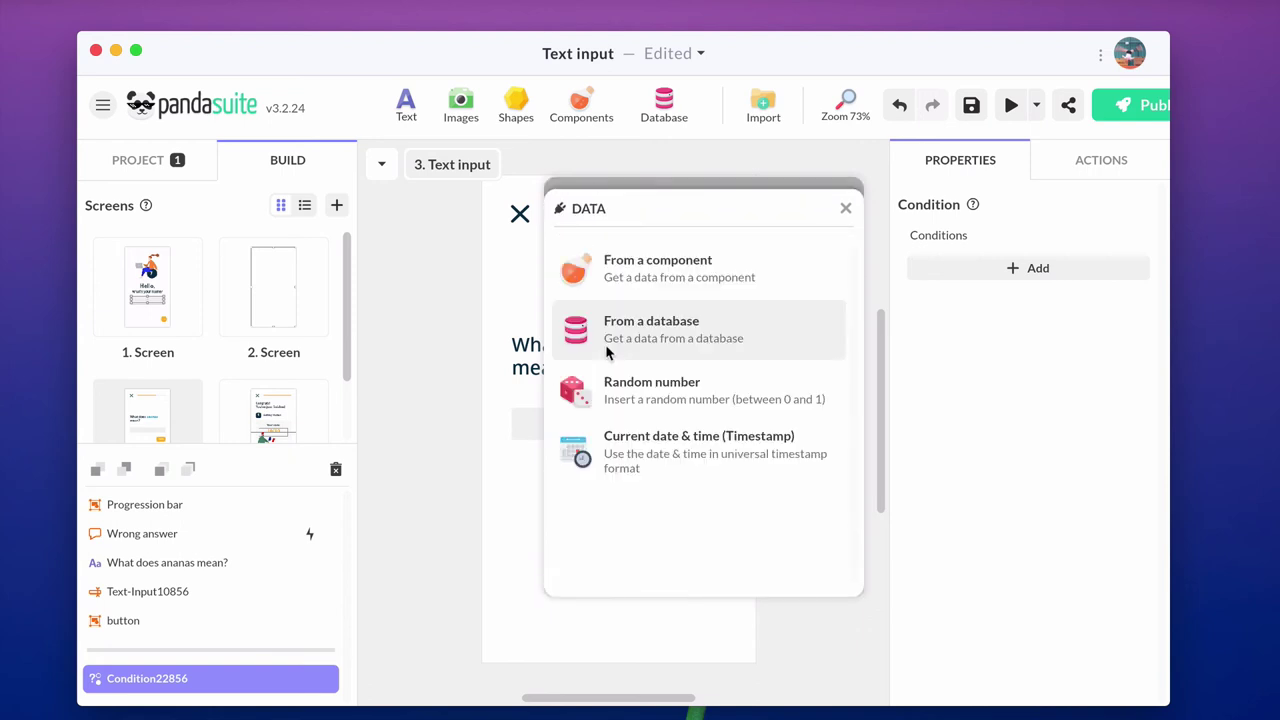
pyautogui.click(645, 282)
pyautogui.click(518, 438)
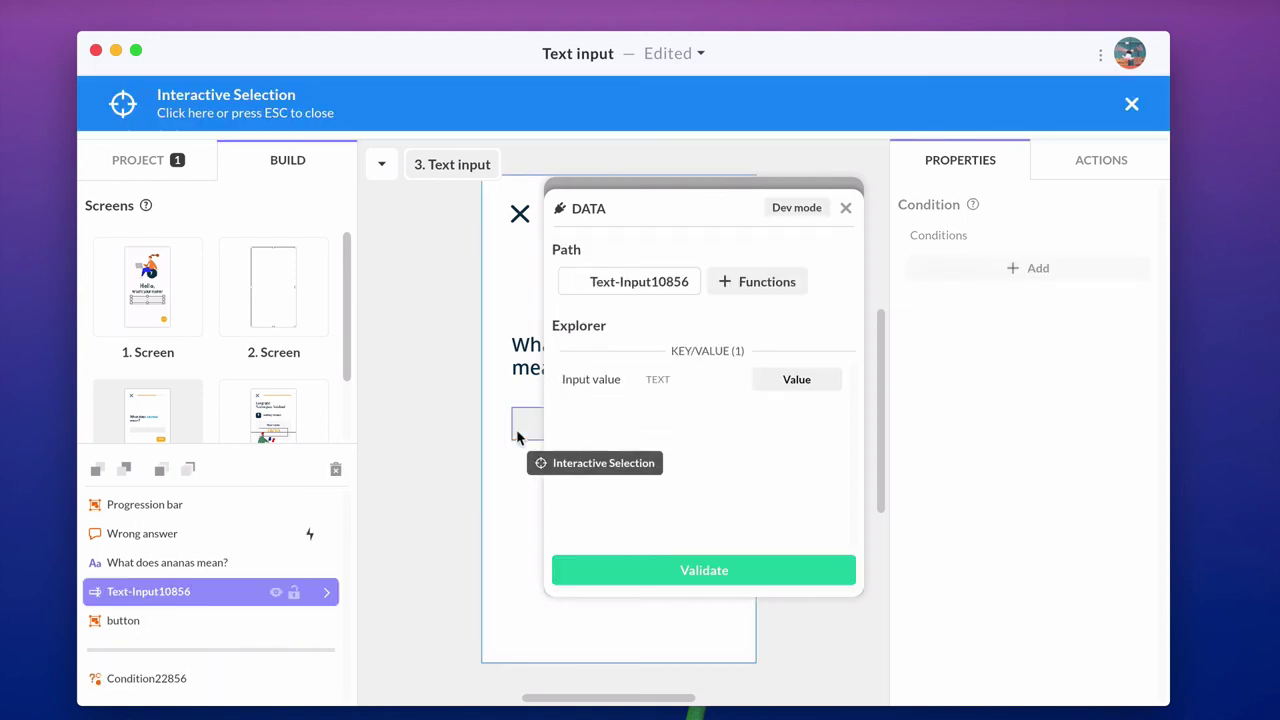
pyautogui.click(784, 379)
pyautogui.click(676, 578)
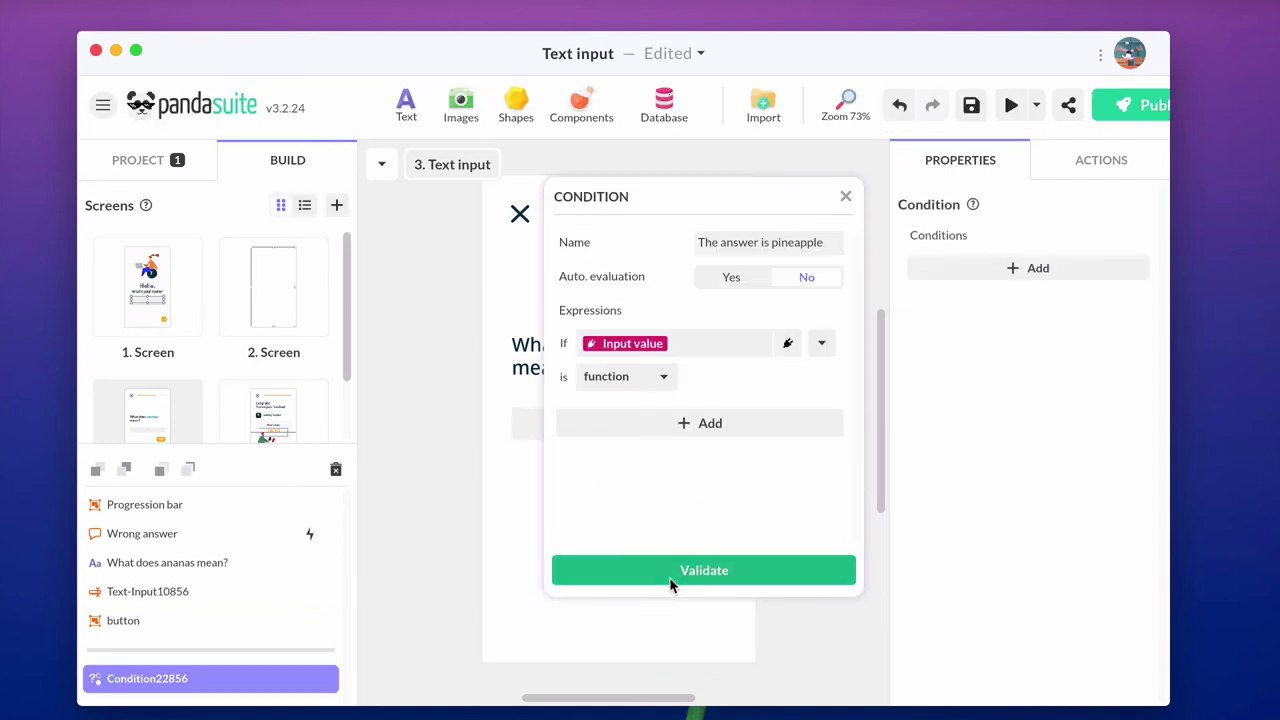
pyautogui.click(663, 377)
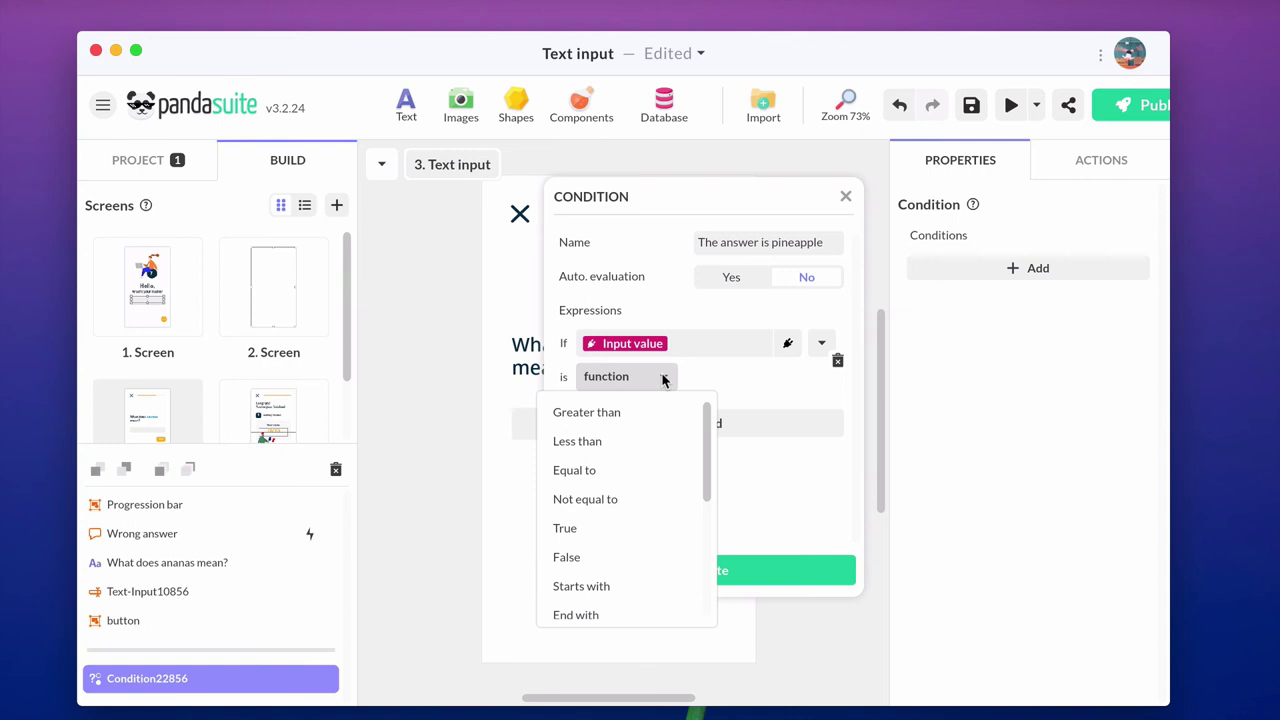
pyautogui.click(590, 470)
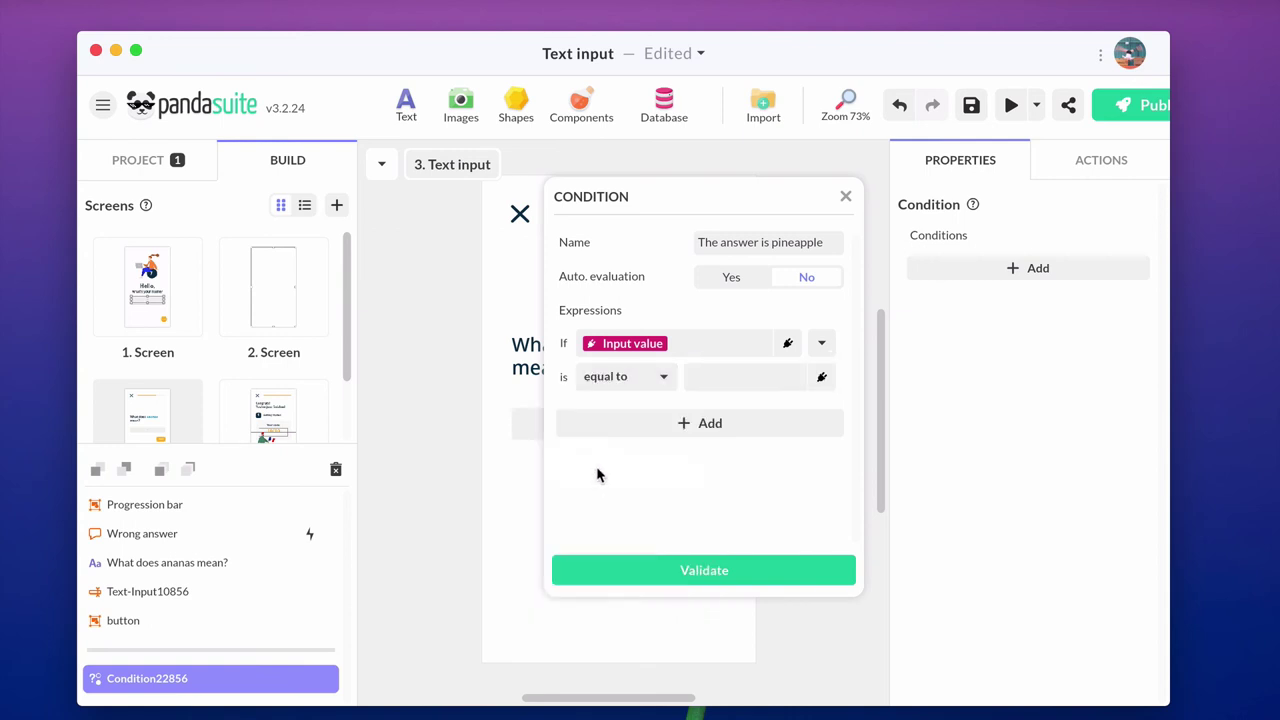
pyautogui.click(737, 372)
pyautogui.write('pineapple')
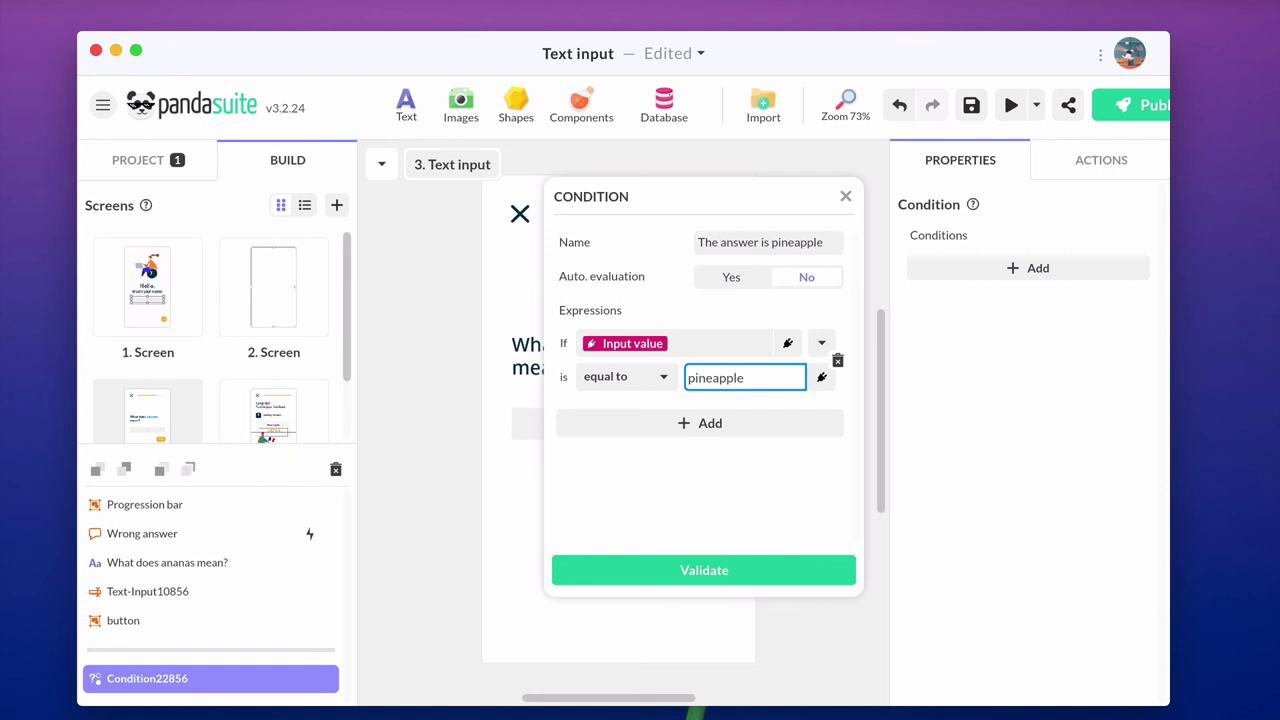
pyautogui.click(712, 570)
# Step: Add condition 'The answer ISN'T pineapple', true when 'The answer is pineapple' is false
pyautogui.click(1030, 307)
pyautogui.click(730, 243)
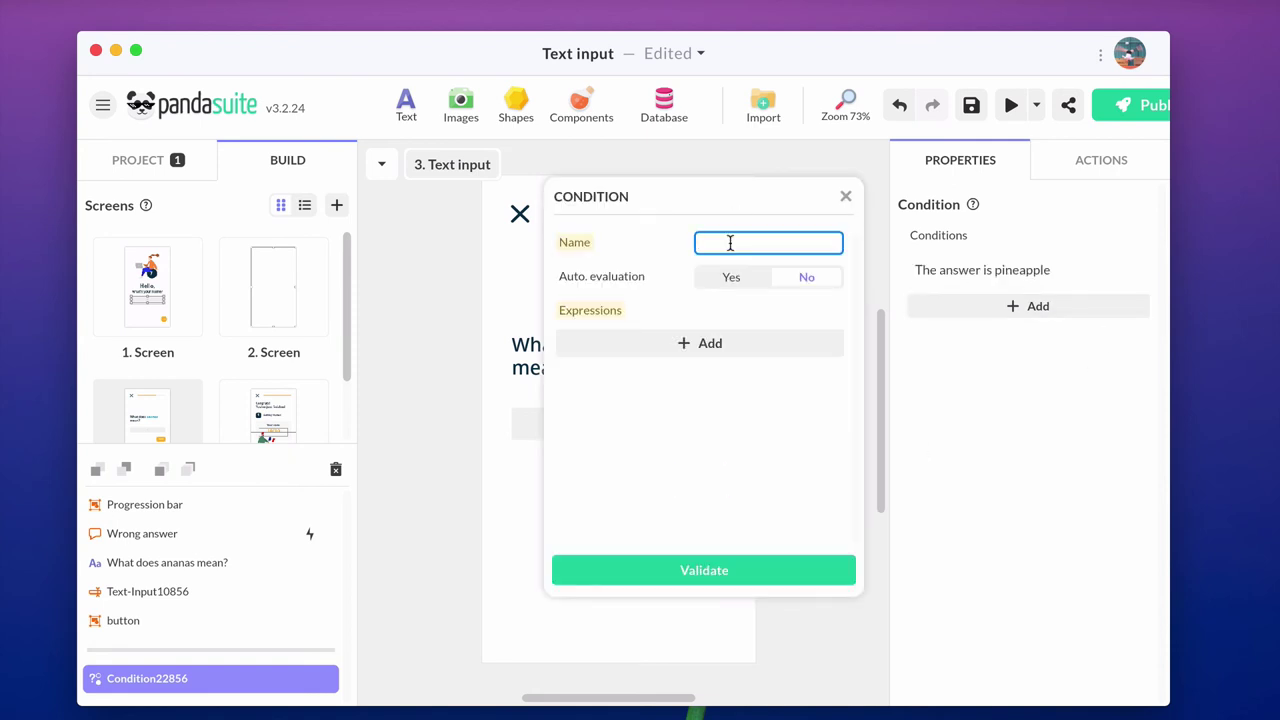
pyautogui.write("The answer ISN'T pineapple")
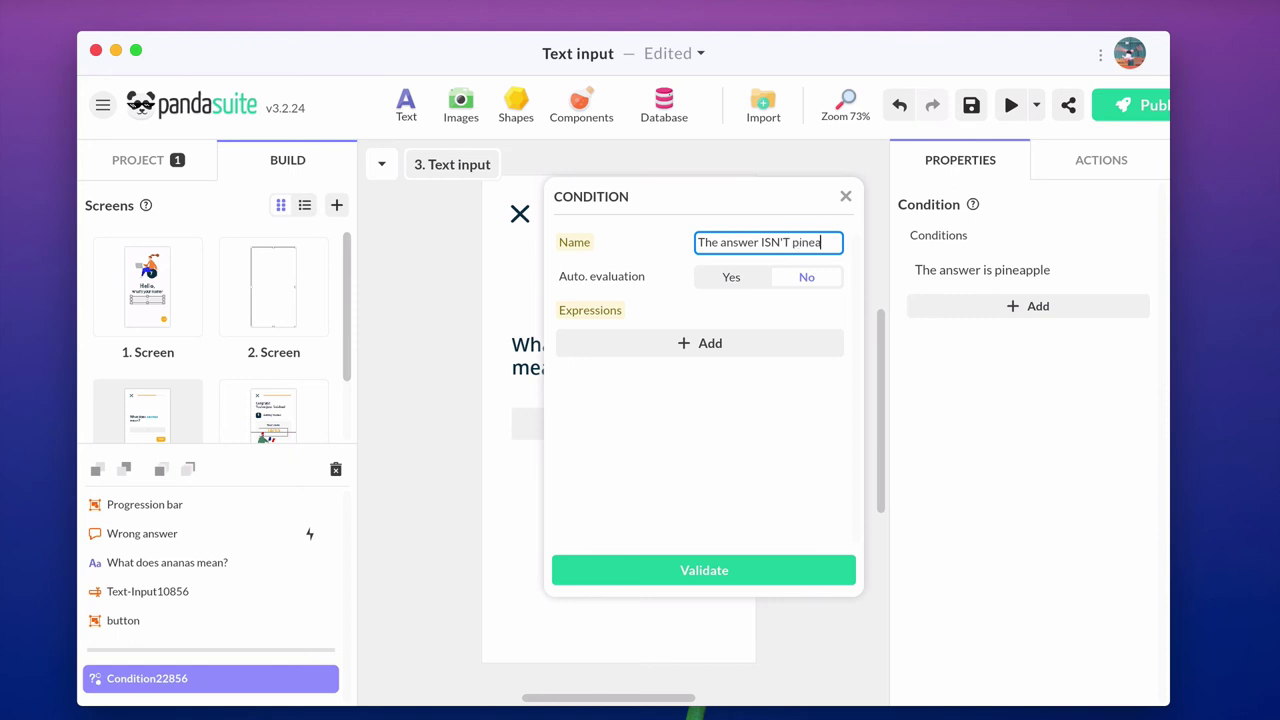
pyautogui.click(722, 344)
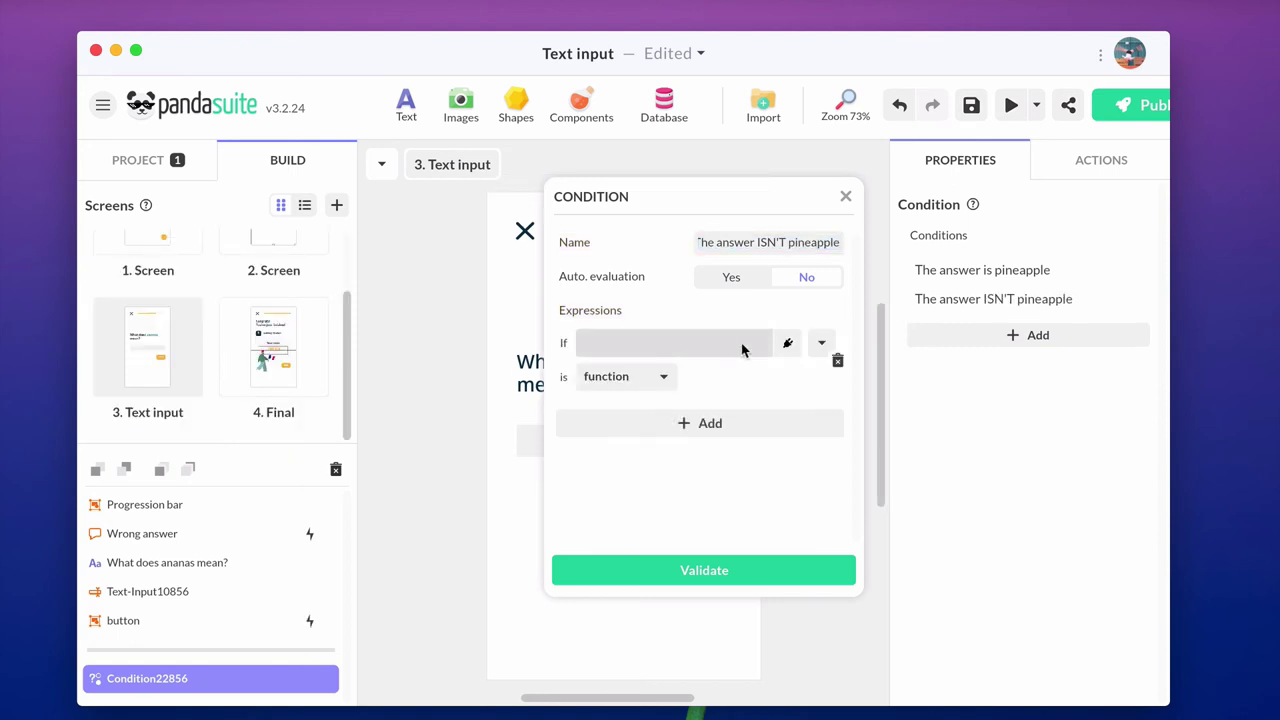
pyautogui.click(822, 343)
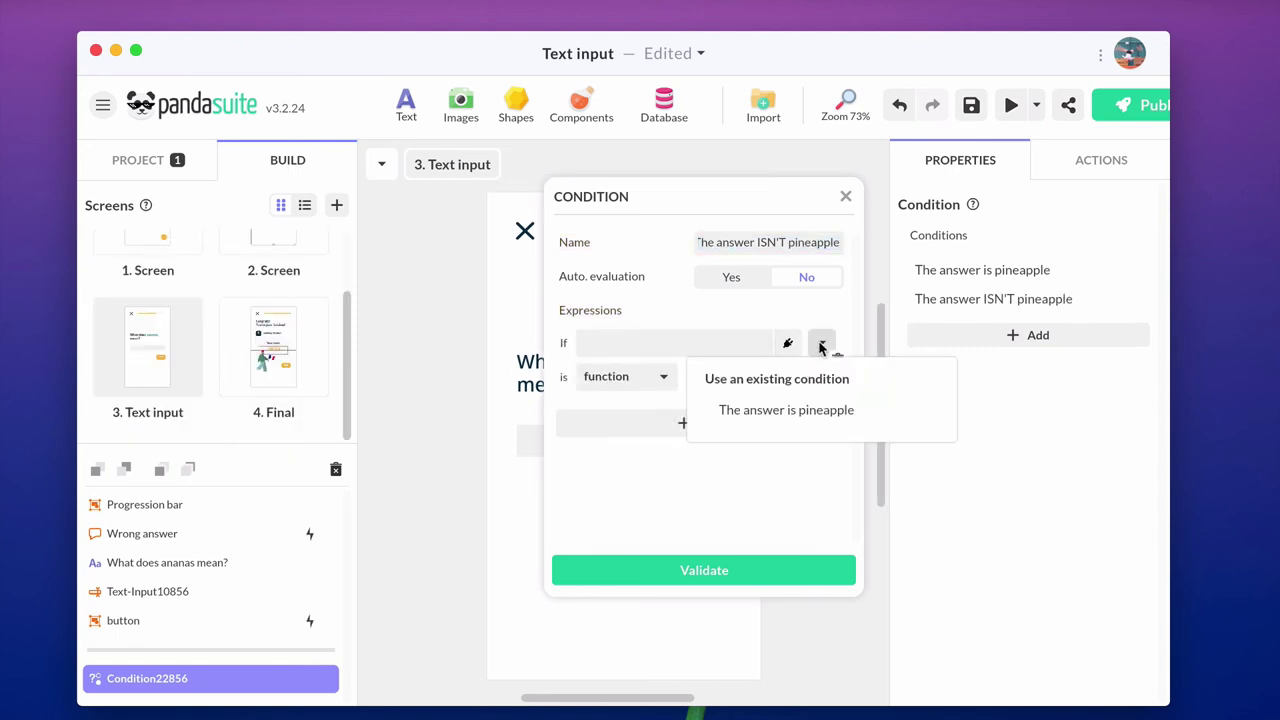
pyautogui.click(795, 411)
pyautogui.click(663, 376)
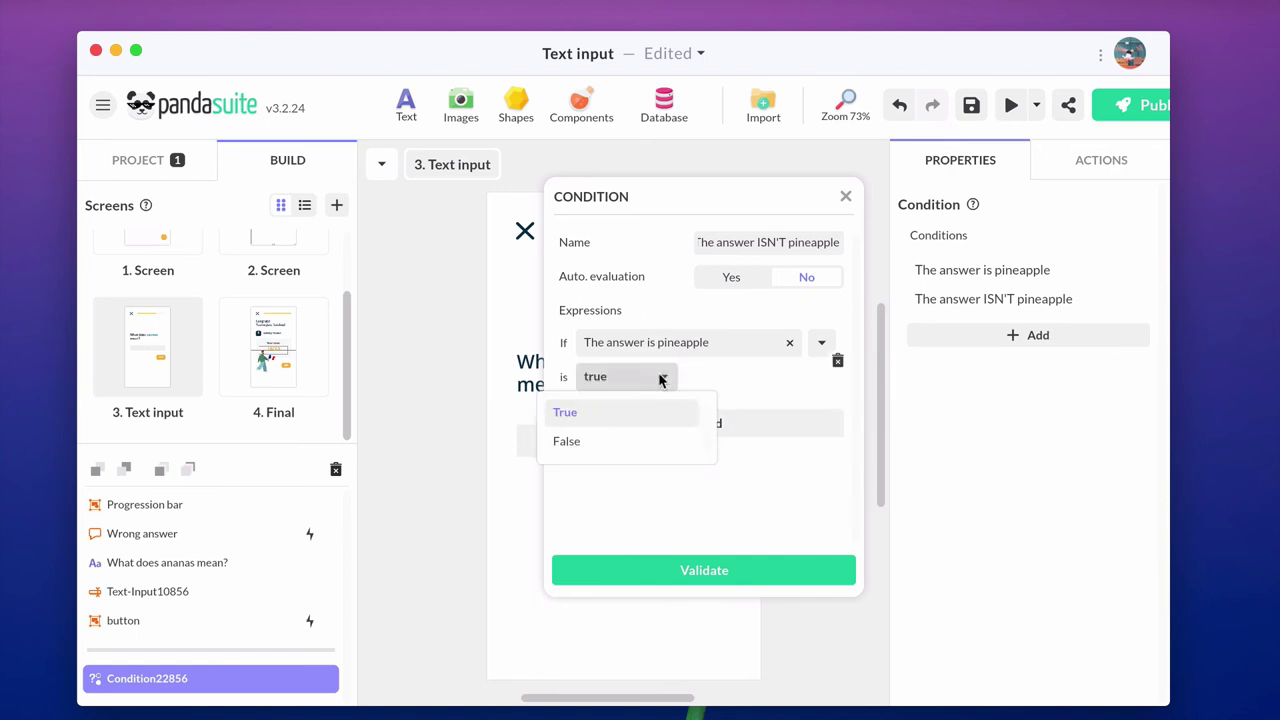
pyautogui.click(638, 440)
pyautogui.click(651, 578)
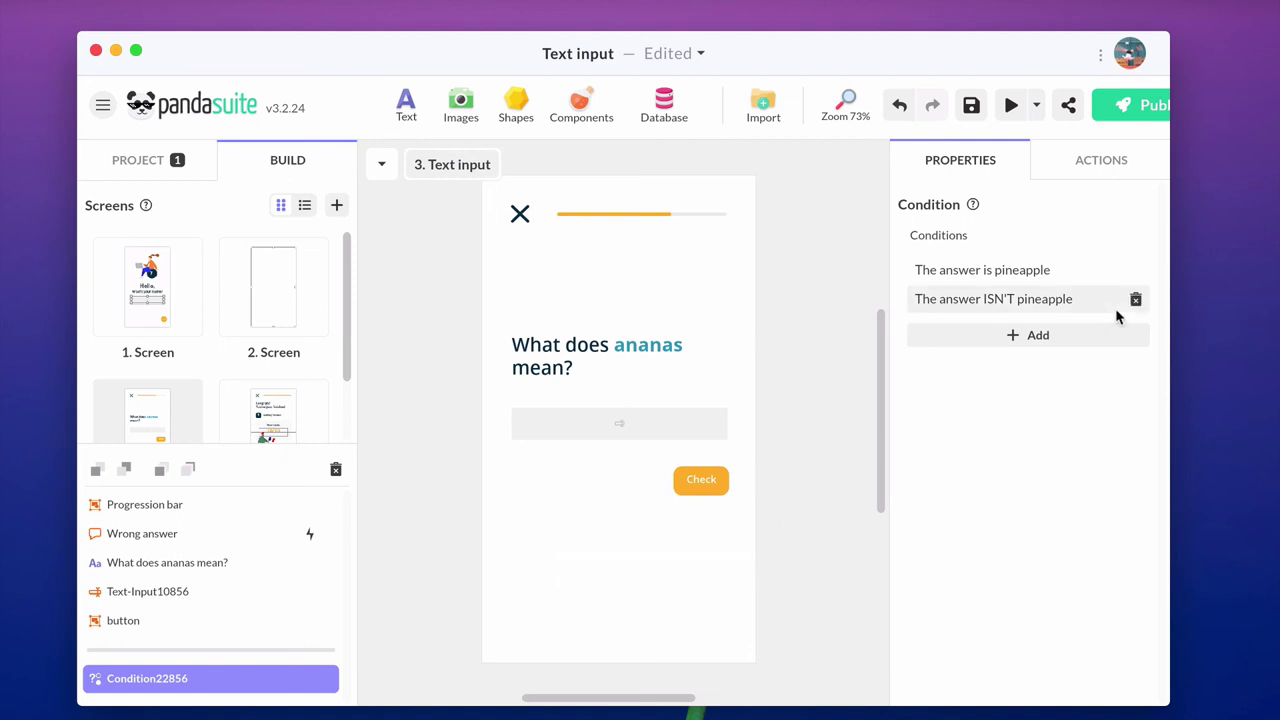
# Step: Make the condition go to the next screen when the answer is pineapple
pyautogui.click(1104, 164)
pyautogui.click(1139, 204)
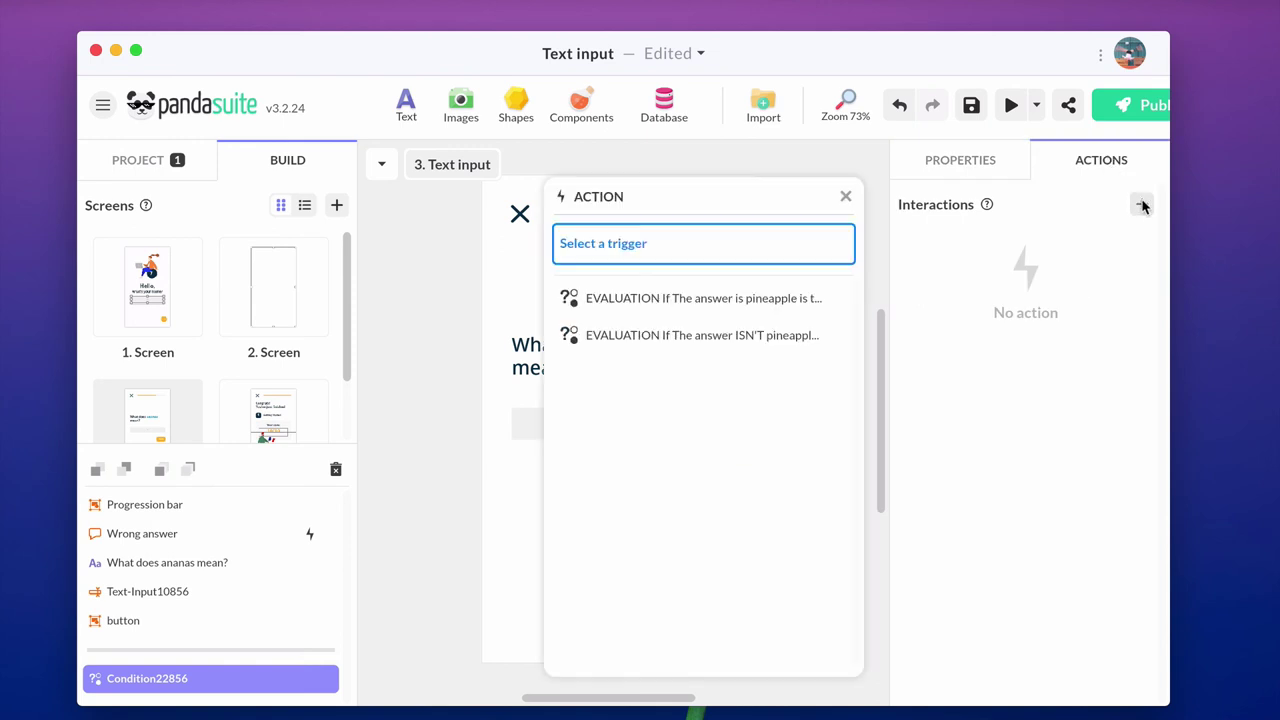
pyautogui.click(776, 299)
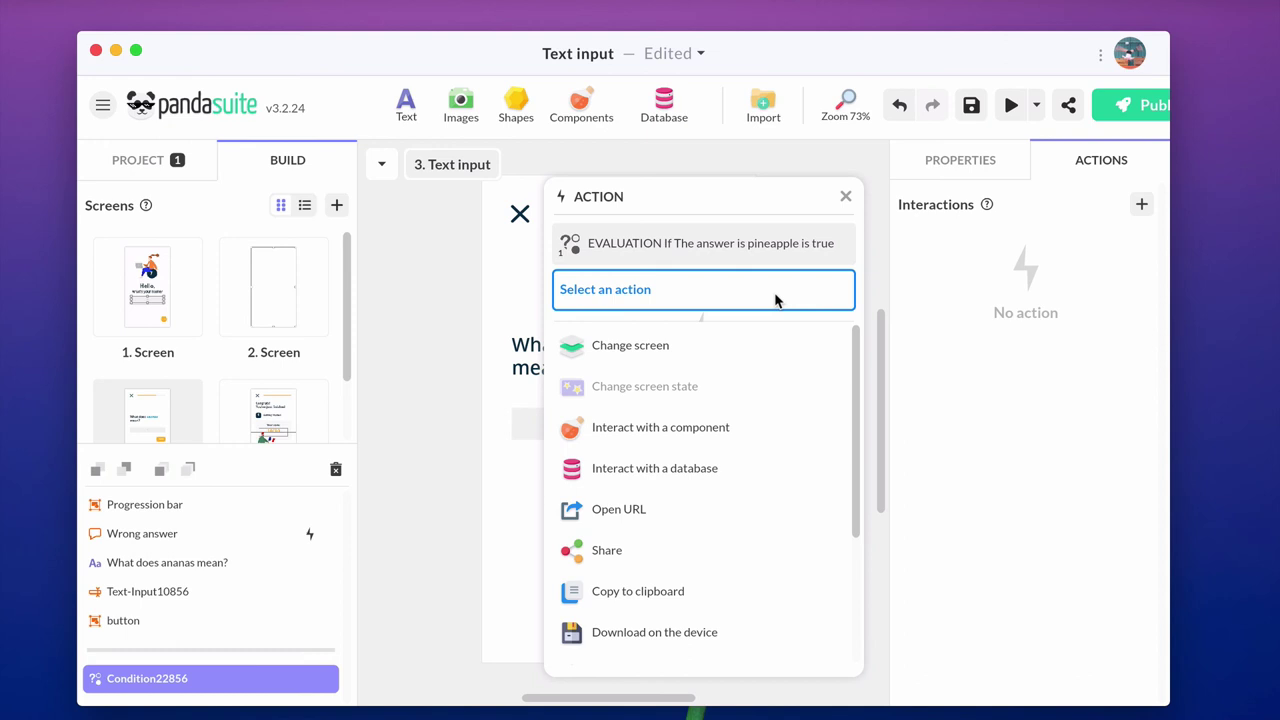
pyautogui.click(710, 345)
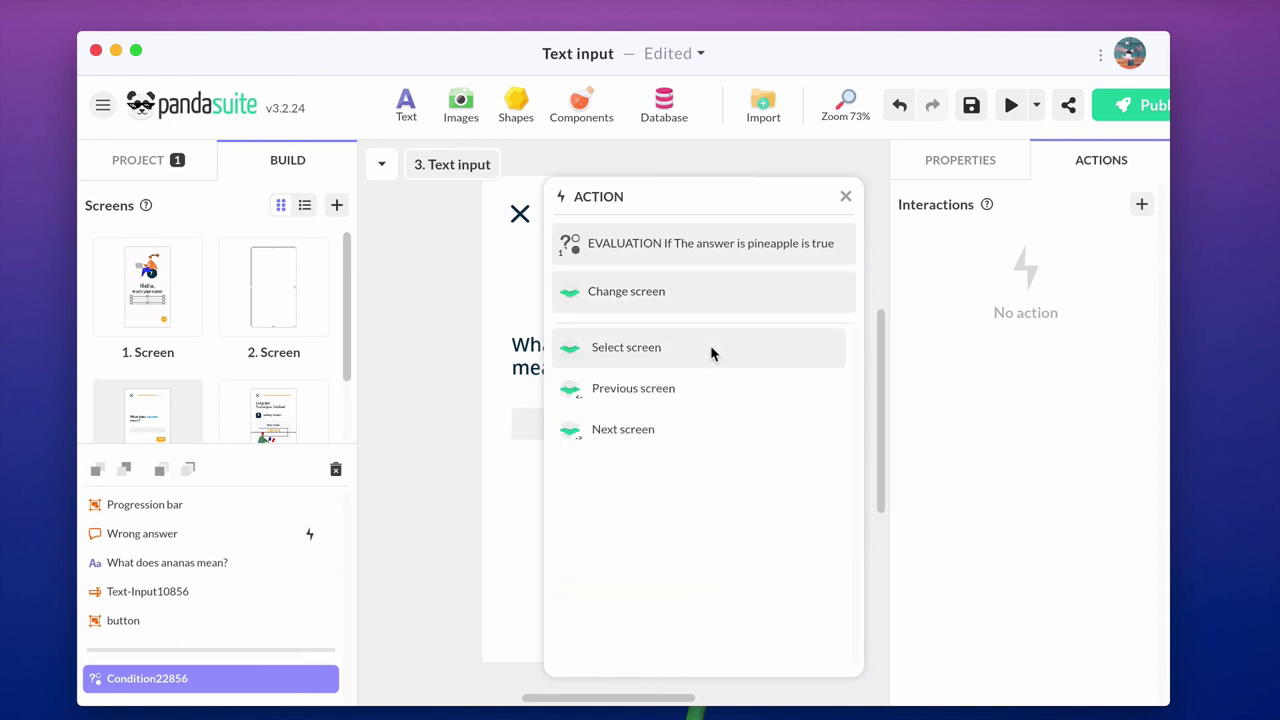
pyautogui.click(670, 428)
pyautogui.click(641, 645)
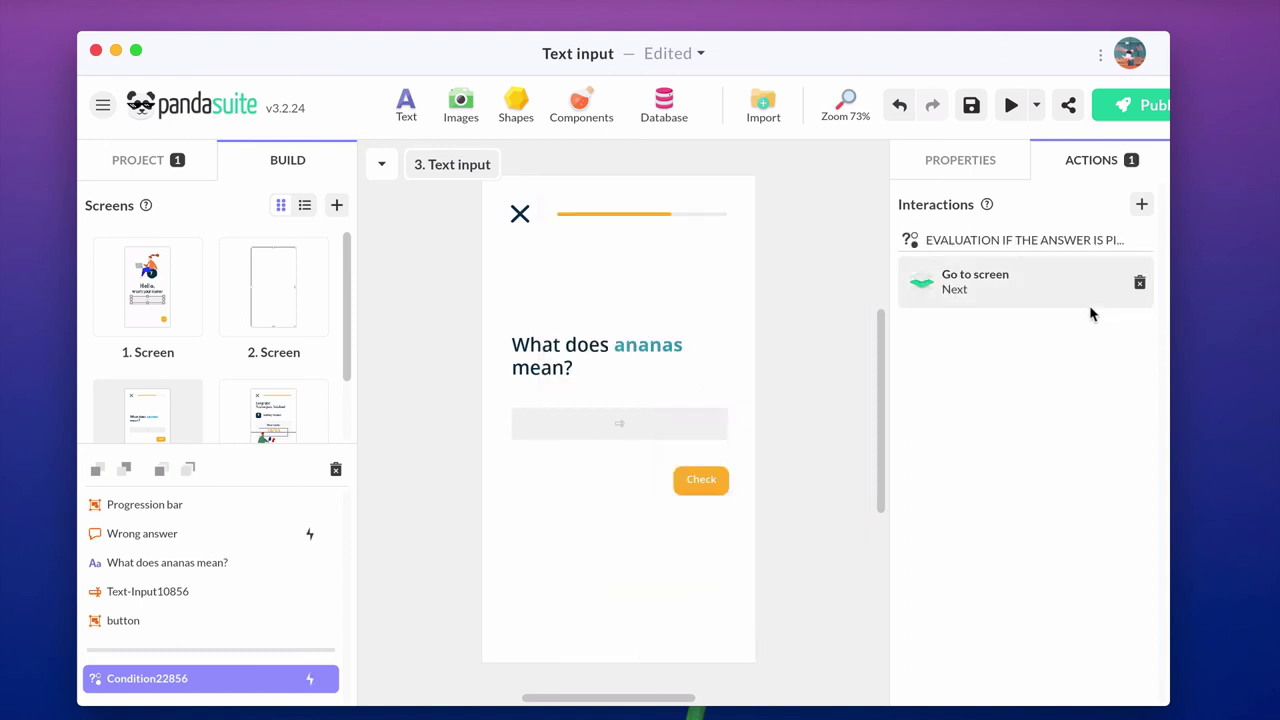
# Step: When the answer isn't pineapple, open the Wrong answer pop-up
pyautogui.click(1141, 204)
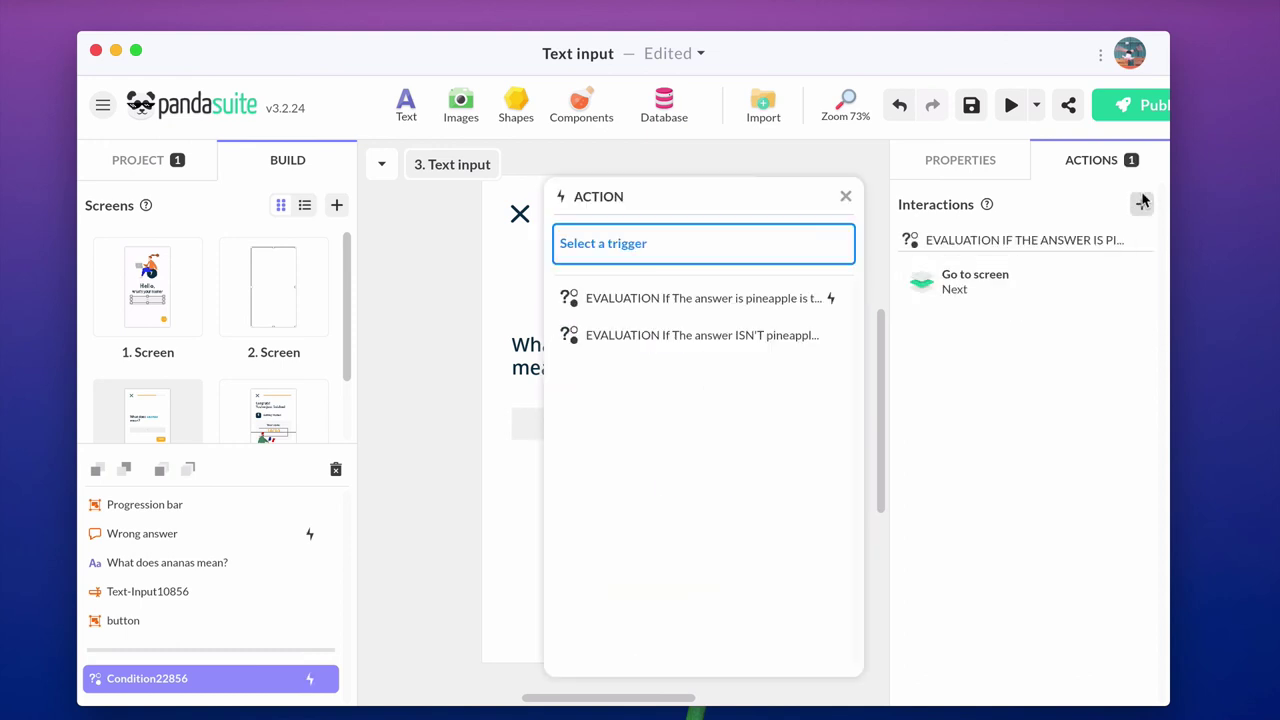
pyautogui.click(777, 336)
pyautogui.click(716, 428)
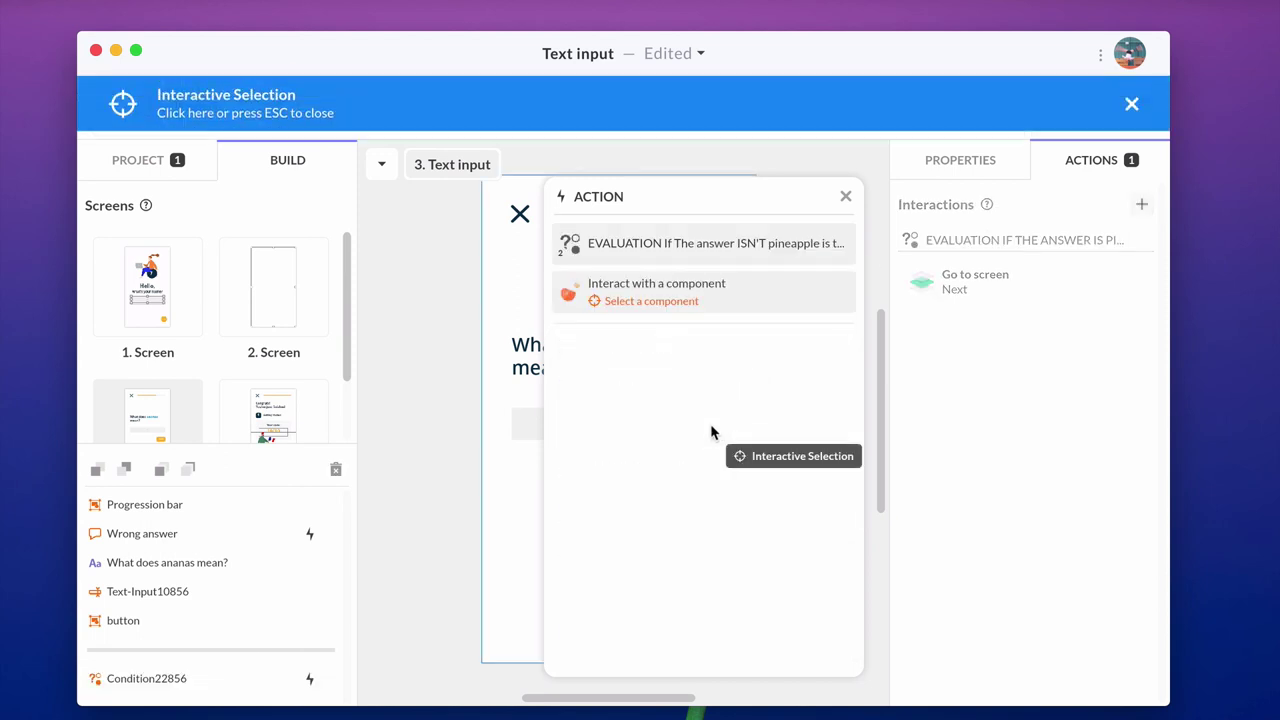
pyautogui.click(240, 534)
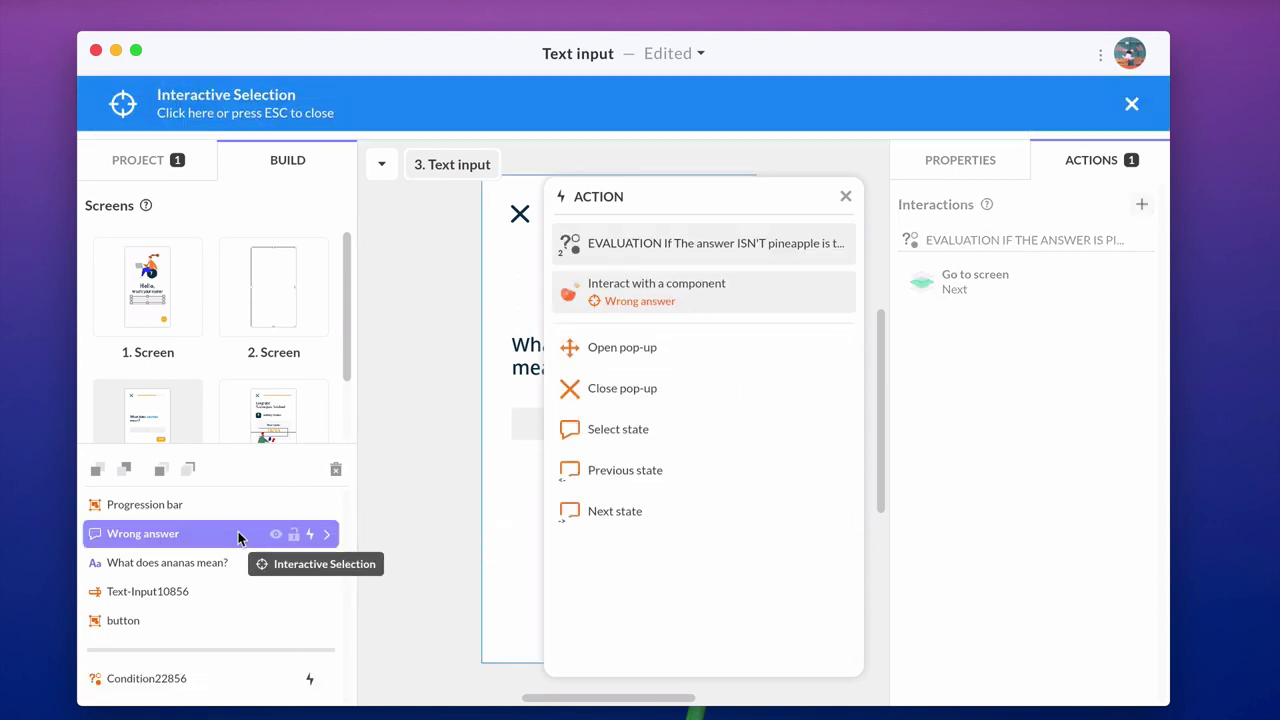
pyautogui.click(662, 345)
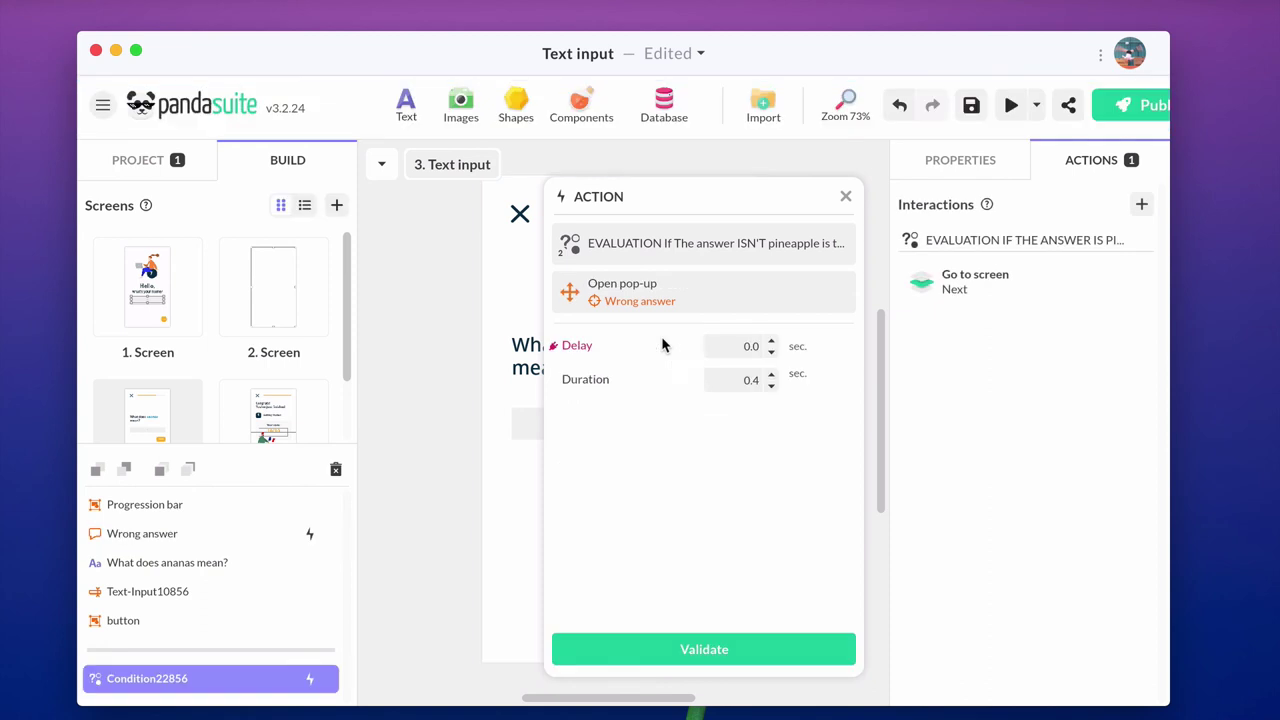
pyautogui.click(684, 650)
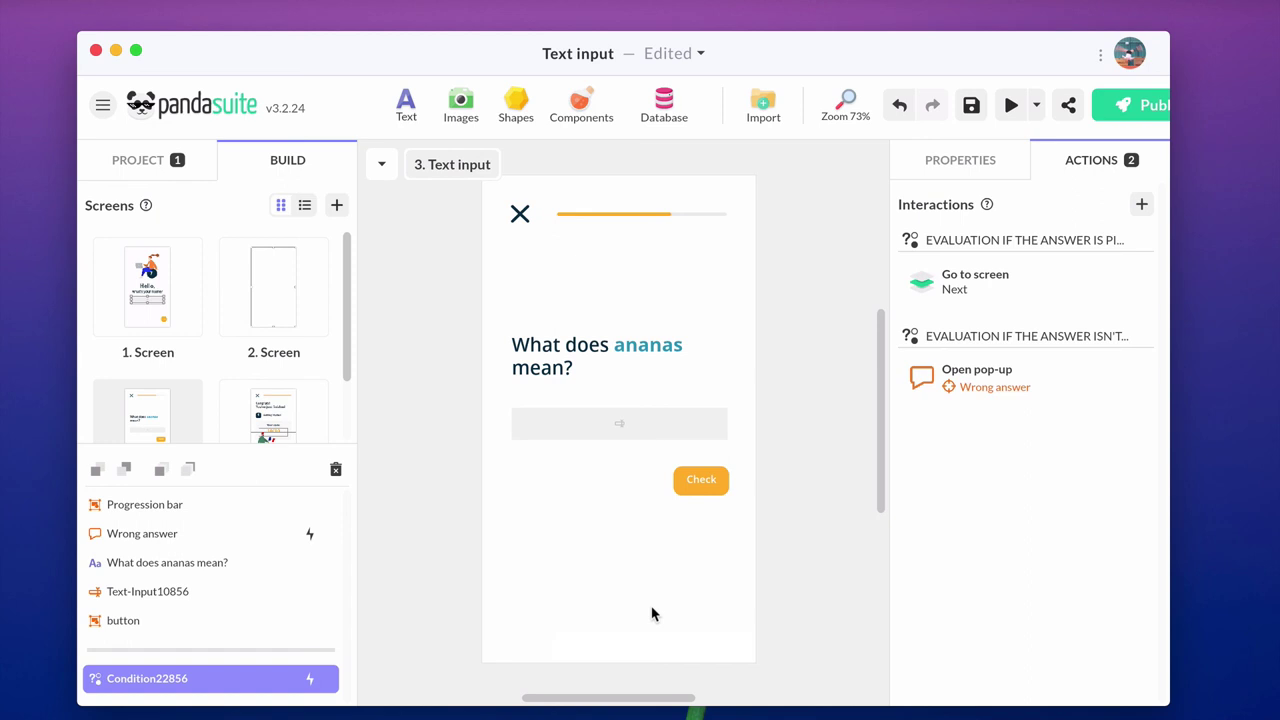
# Step: Make a single tap on Check evaluate Condition22856 with the 'The answer is pineapple' marker
pyautogui.click(708, 484)
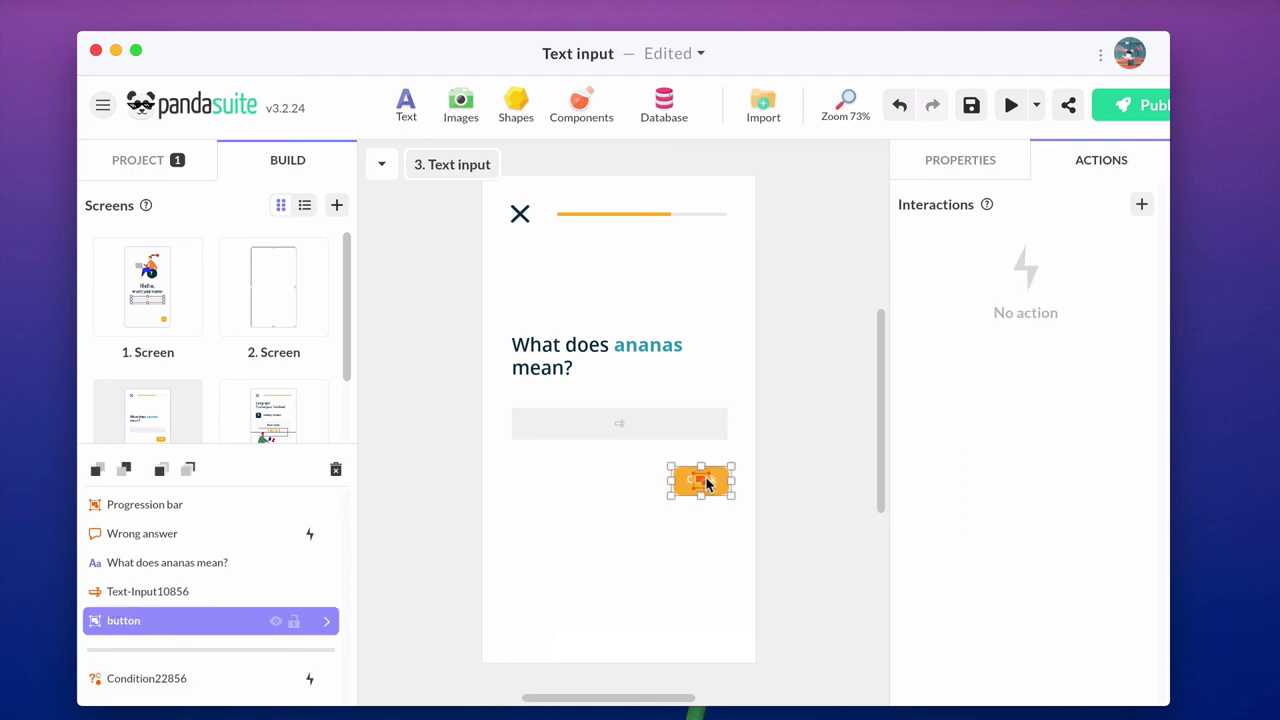
pyautogui.click(1141, 205)
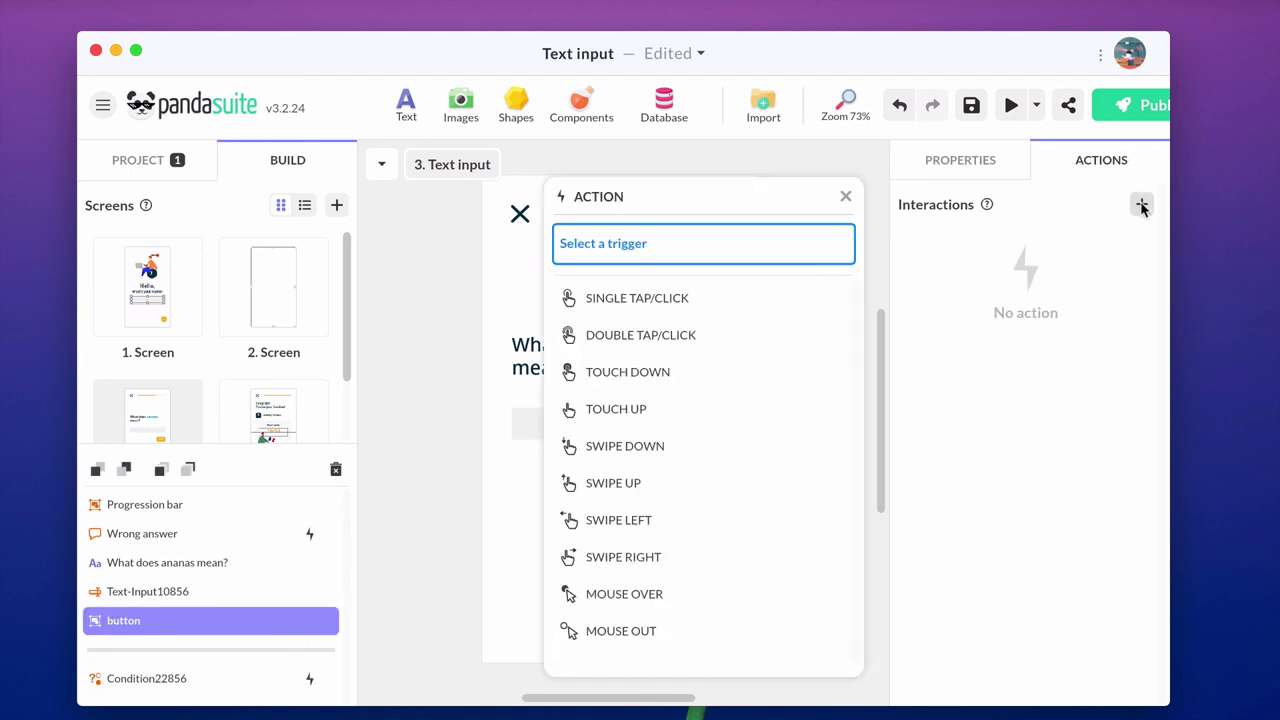
pyautogui.click(786, 299)
pyautogui.click(700, 428)
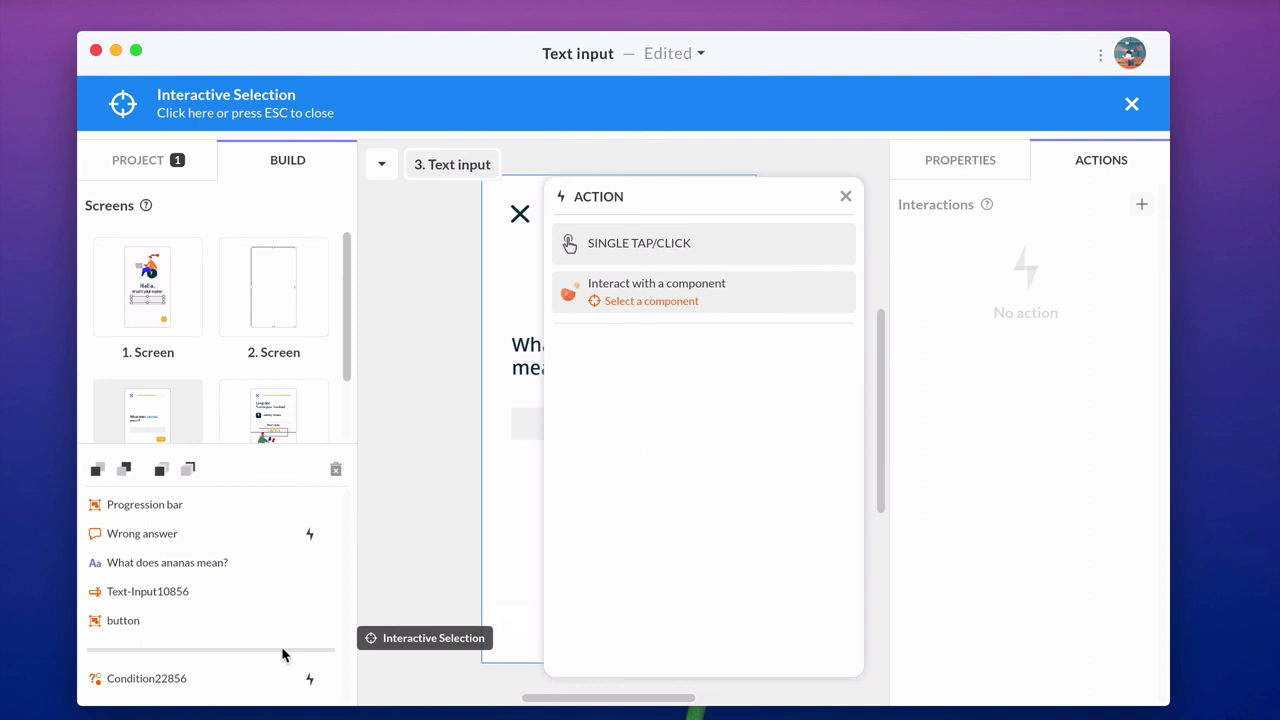
pyautogui.click(278, 678)
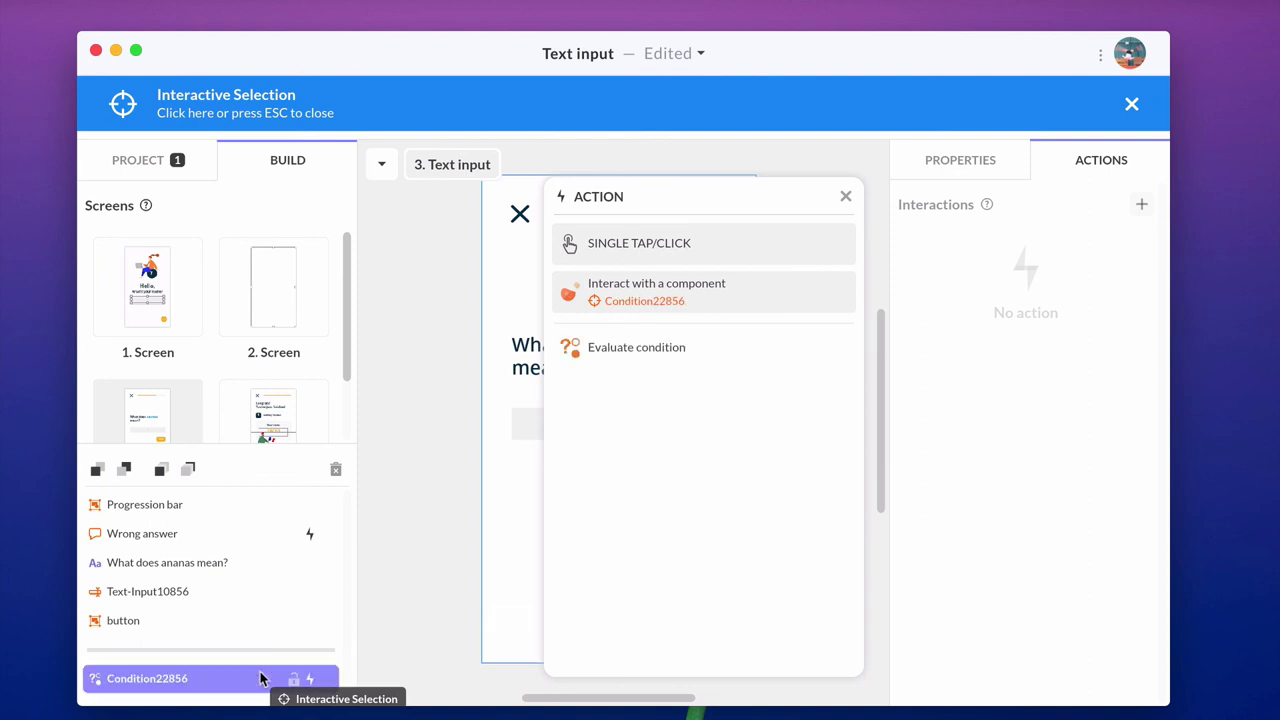
pyautogui.click(652, 347)
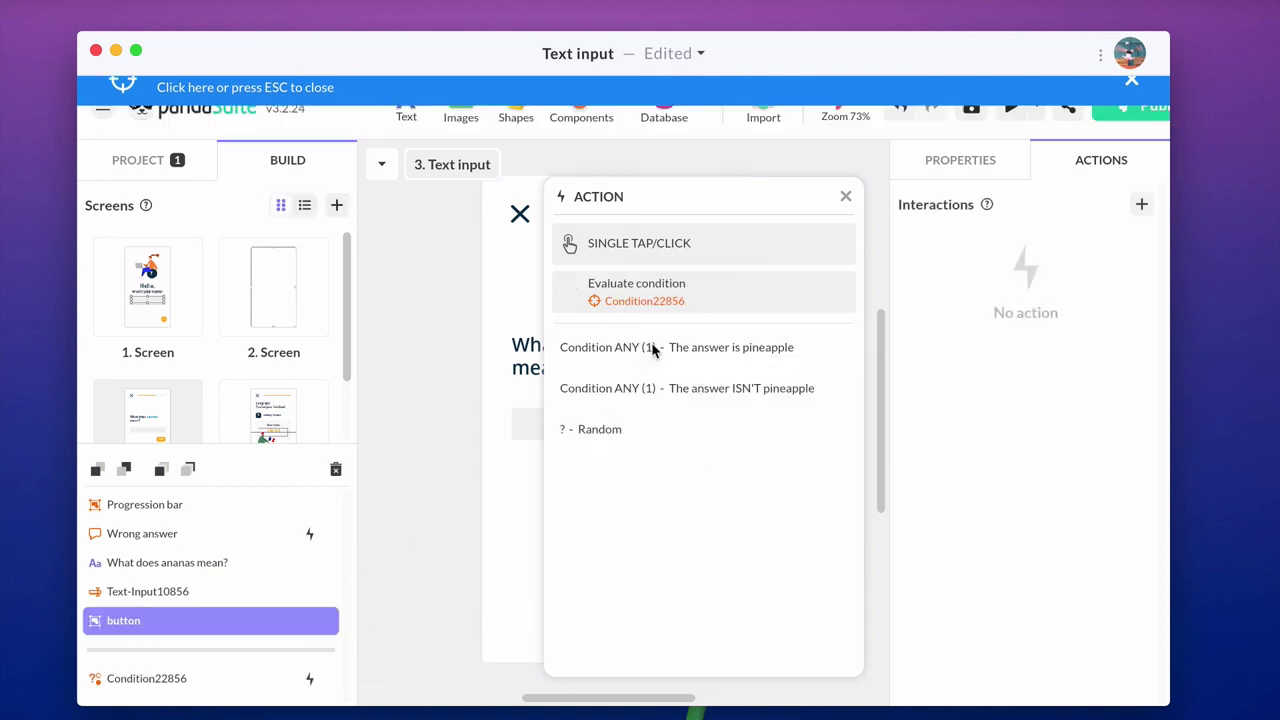
pyautogui.click(655, 355)
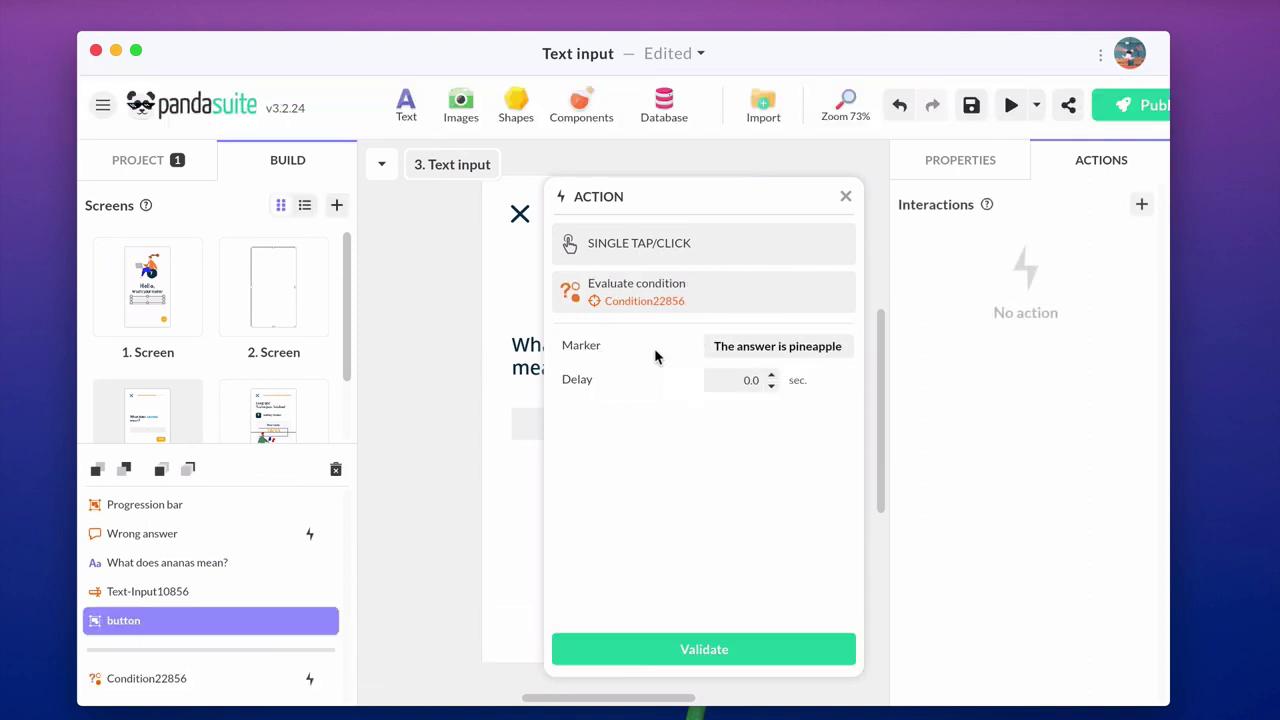
pyautogui.click(695, 651)
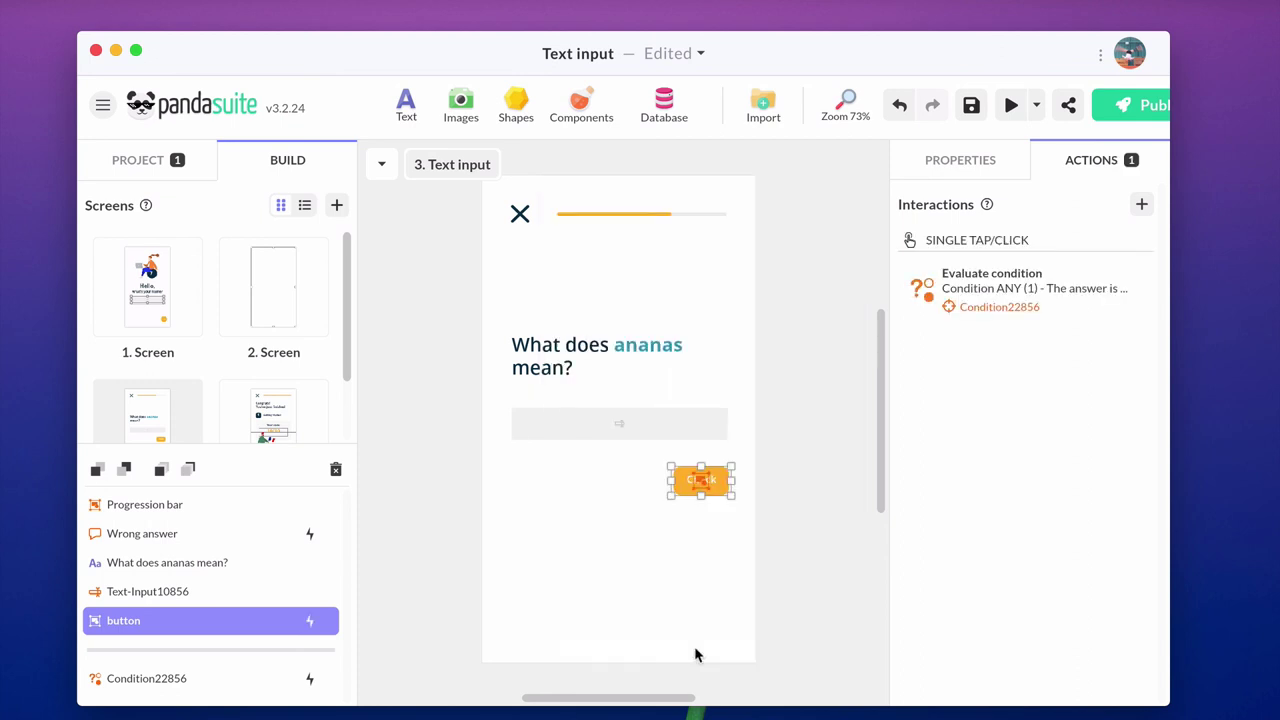
# Step: Add a second single-tap action evaluating Condition22856 with 'The answer ISN'T pineapple'
pyautogui.click(1141, 204)
pyautogui.click(694, 297)
pyautogui.click(646, 422)
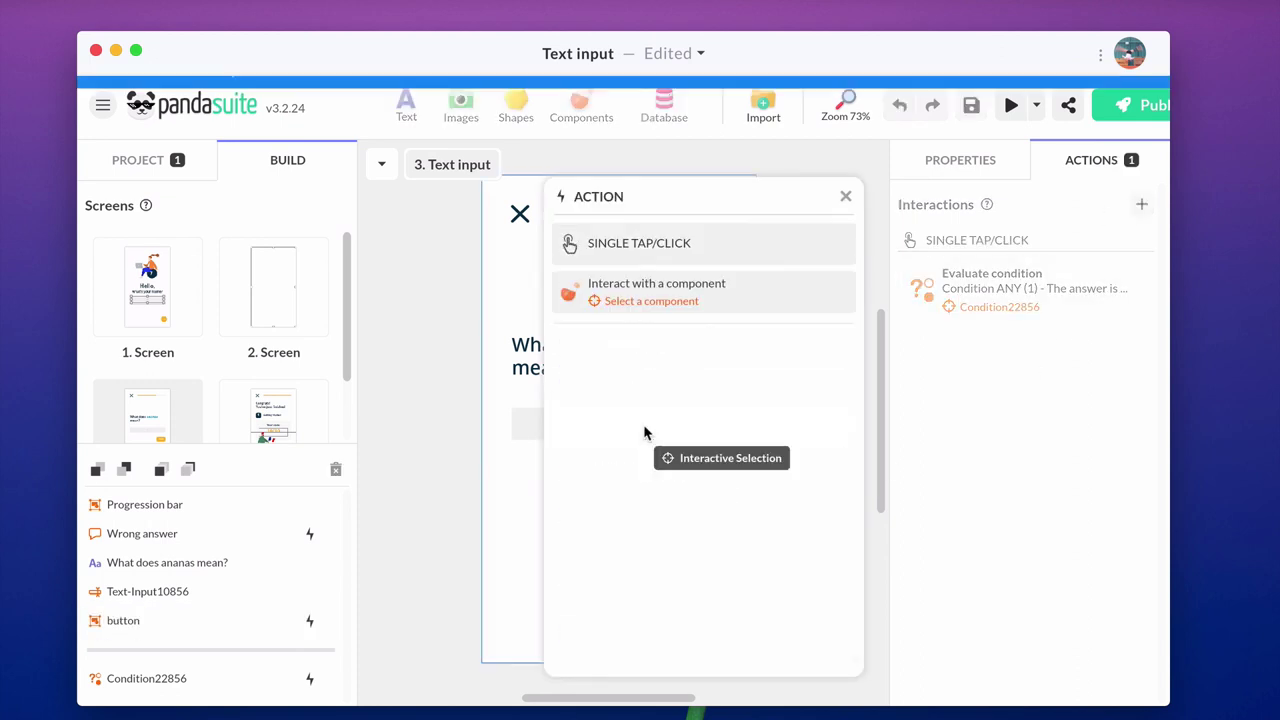
pyautogui.click(222, 678)
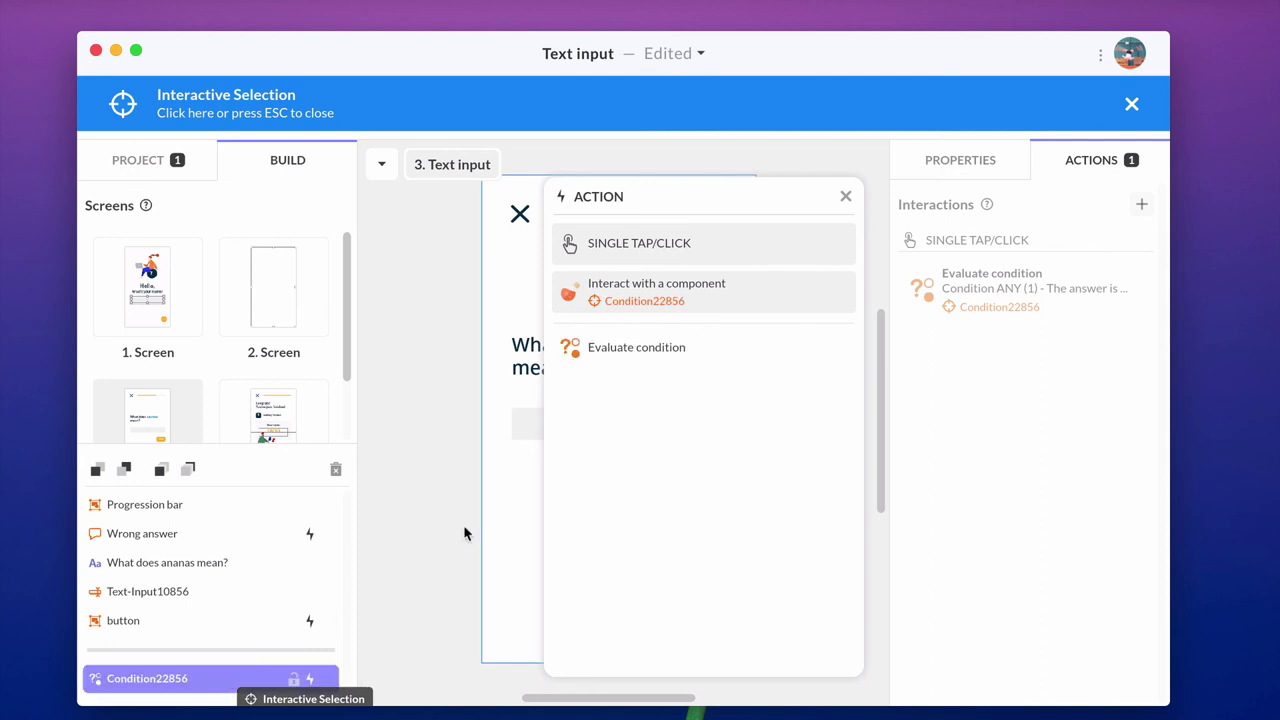
pyautogui.click(652, 358)
pyautogui.click(648, 400)
pyautogui.click(650, 648)
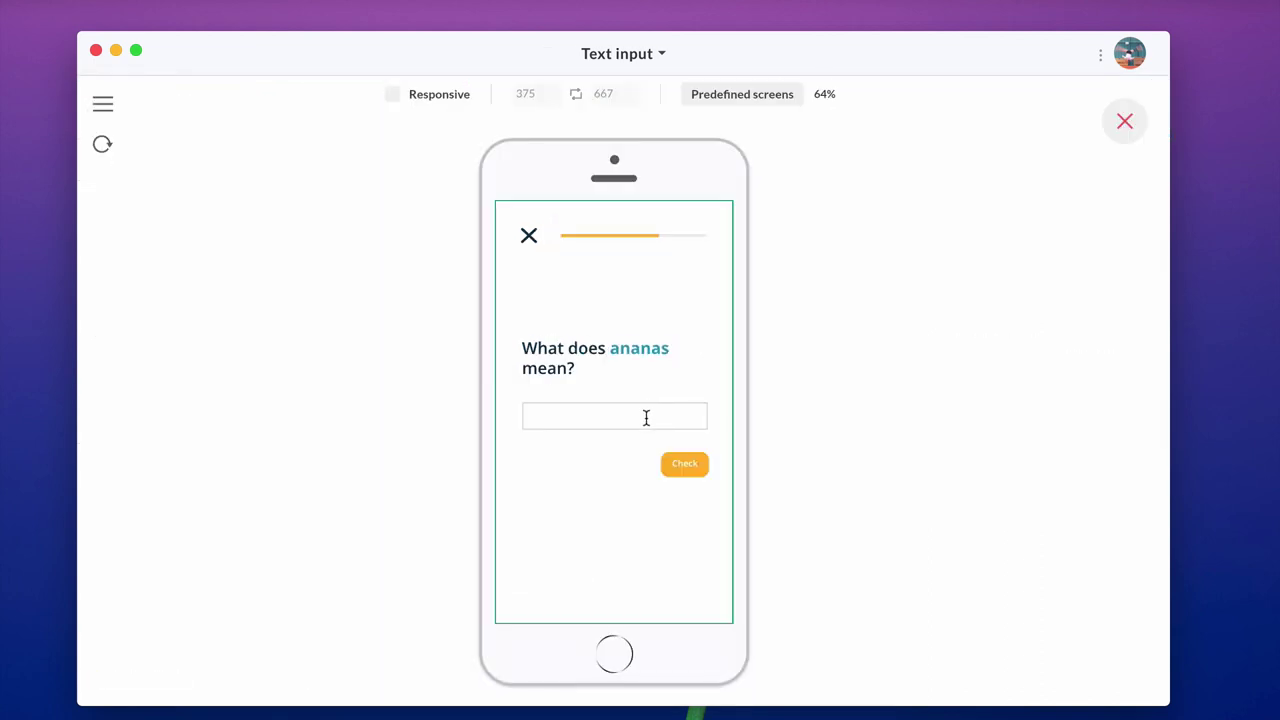
# Step: Test the wrong answer 'orange' in the preview and dismiss the Wrong pop-up
pyautogui.click(646, 418)
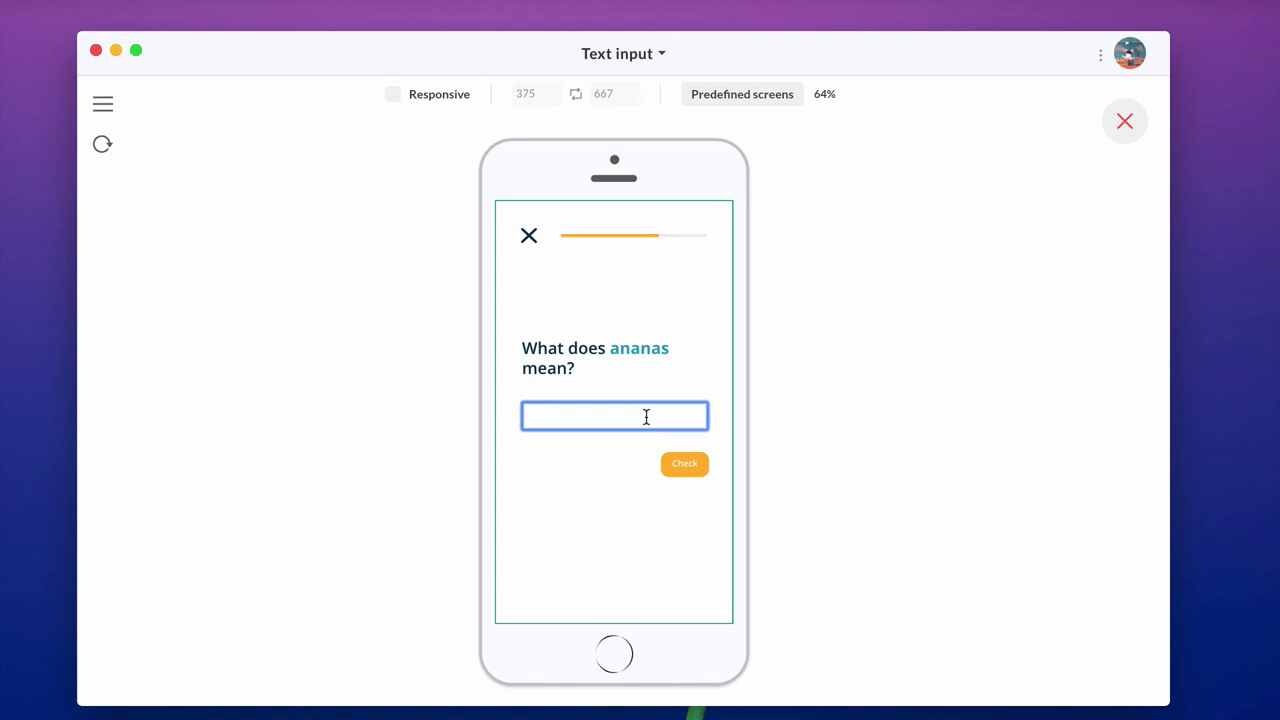
pyautogui.write('orange')
pyautogui.click(689, 466)
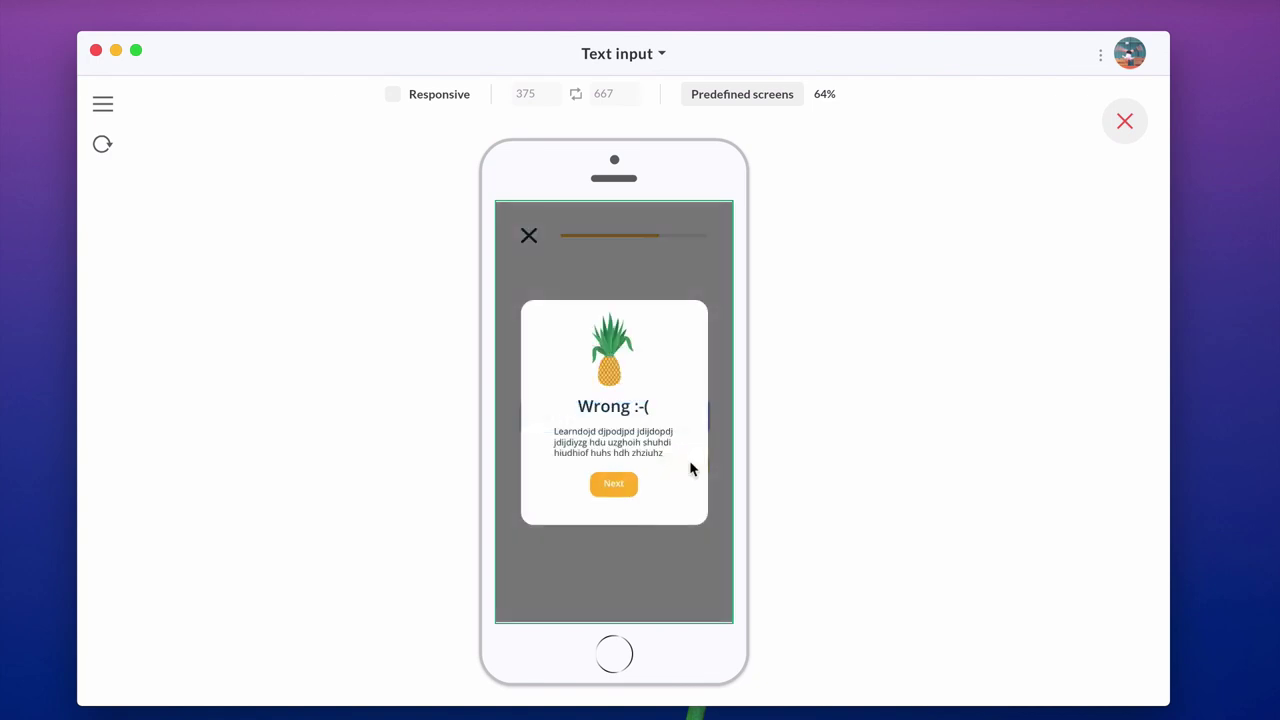
pyautogui.click(610, 488)
# Step: Replace the answer with 'pineapple' and check it to reach the 10/10 Congrats screen
pyautogui.doubleClick(592, 412)
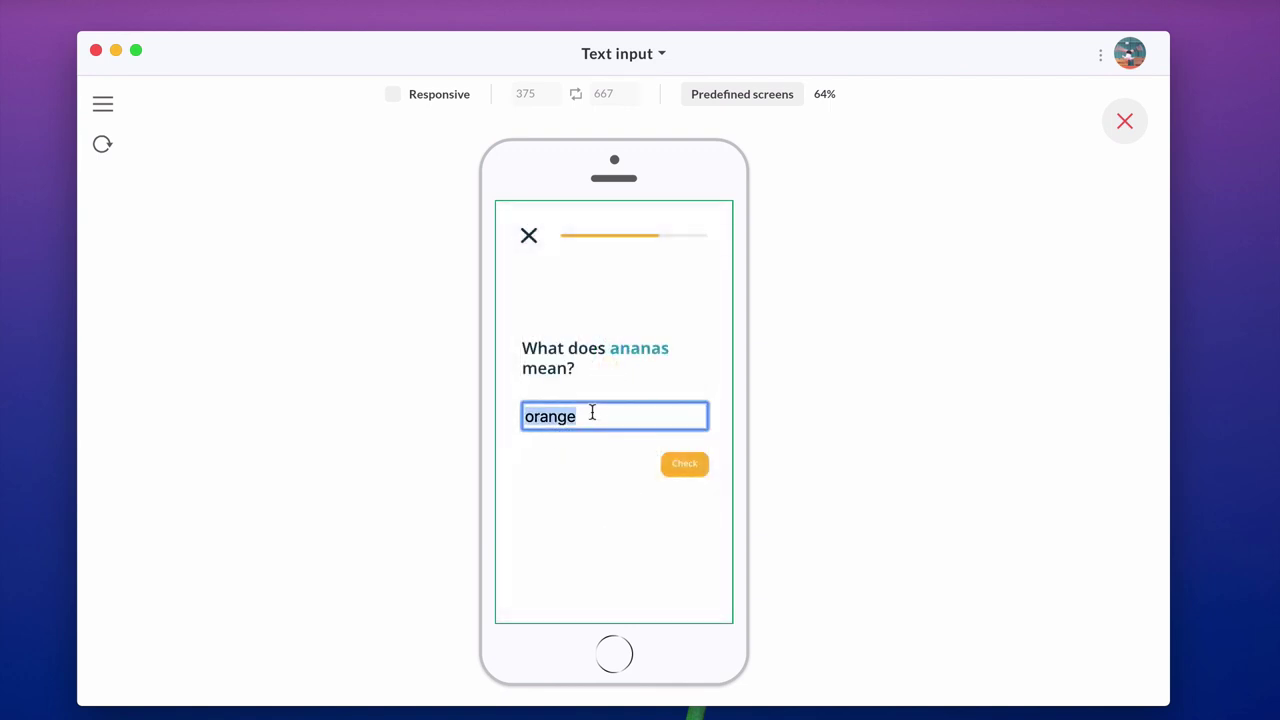
pyautogui.write('pineapple')
pyautogui.click(683, 466)
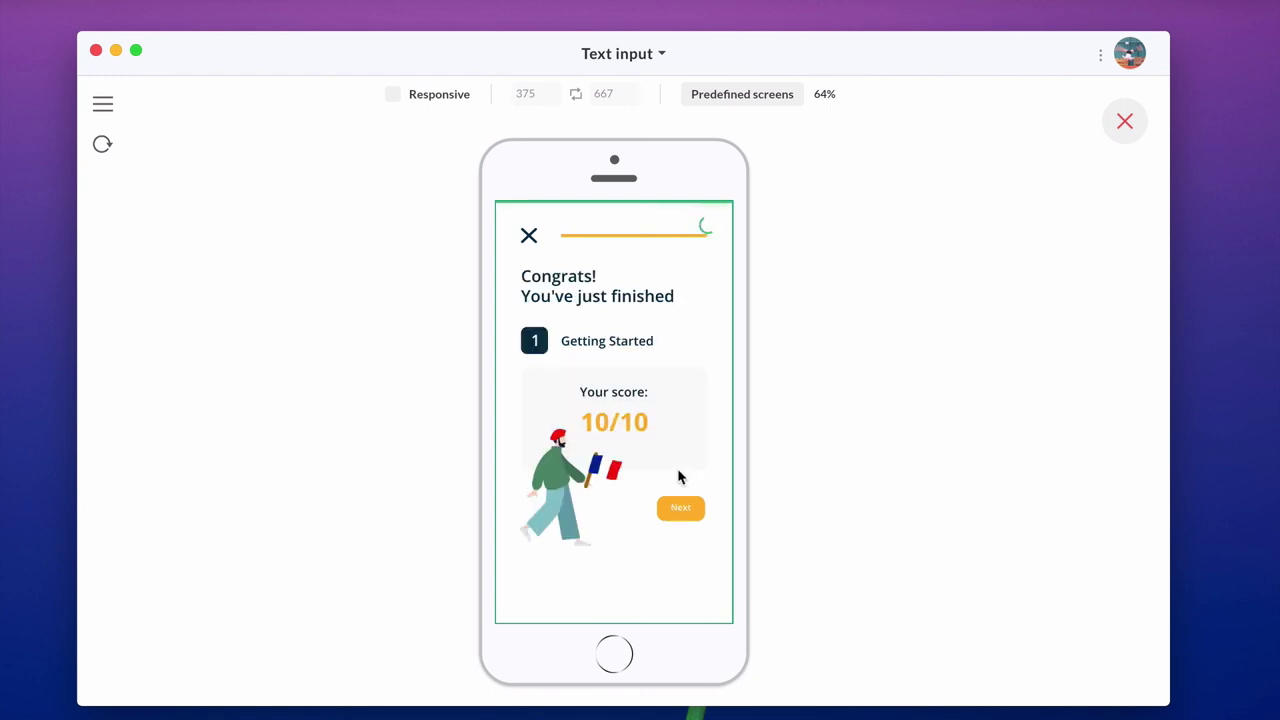